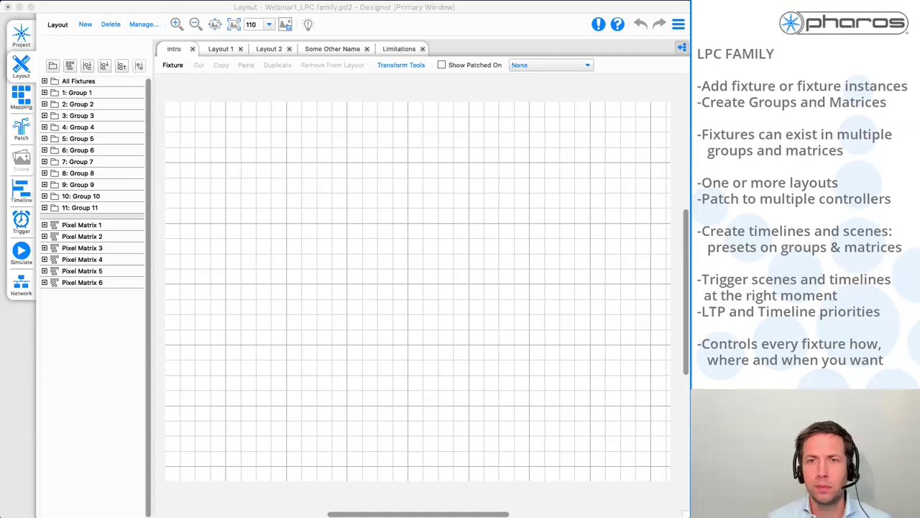
- Browse the fixture library from the Generic types to the manufacturer folders, closing the library when finished
left_click(682, 48)
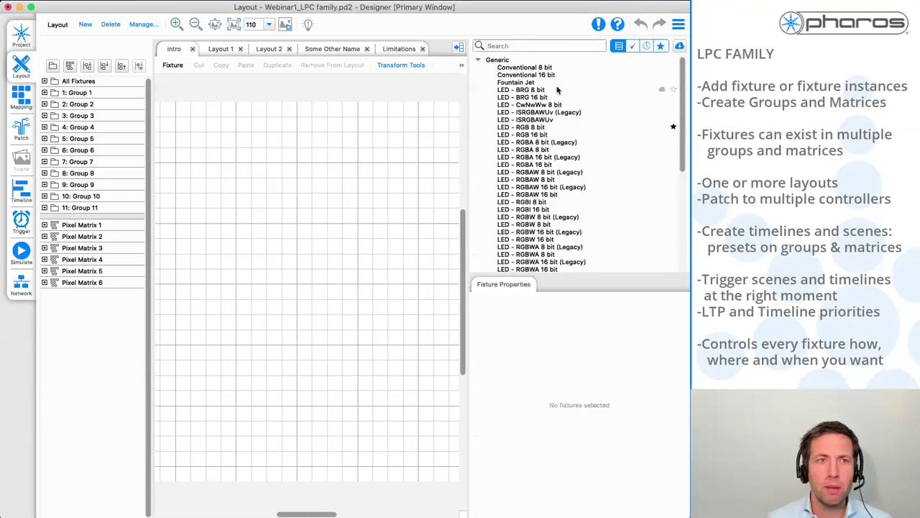
scroll(504, 144, "down", 5)
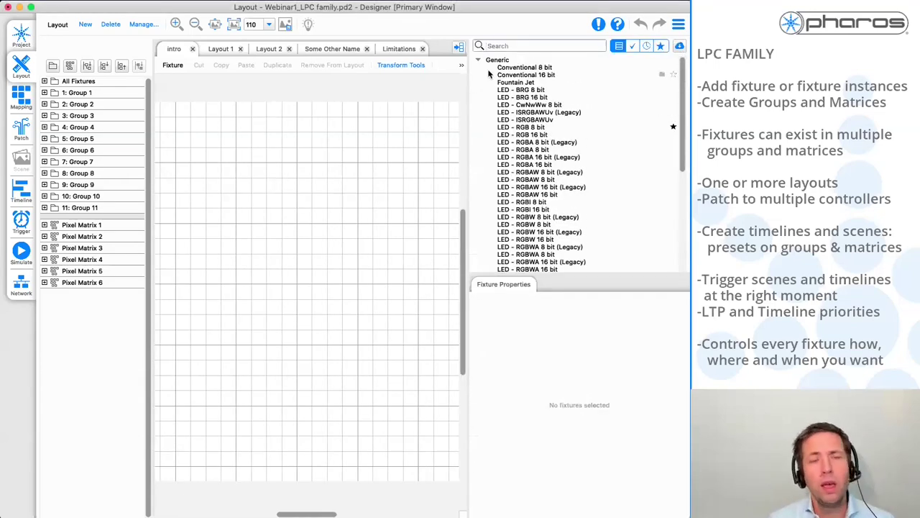
scroll(544, 128, "down", 5)
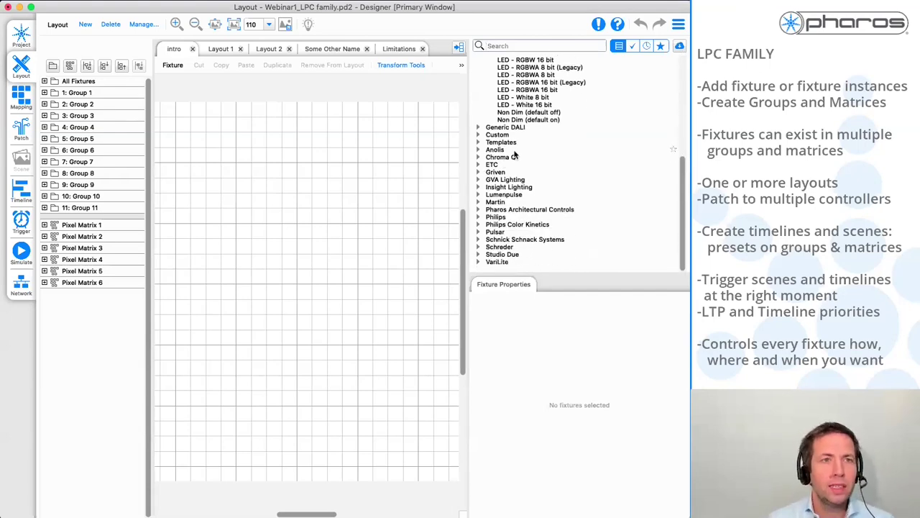
scroll(514, 157, "up", 3)
scroll(514, 157, "down", 3)
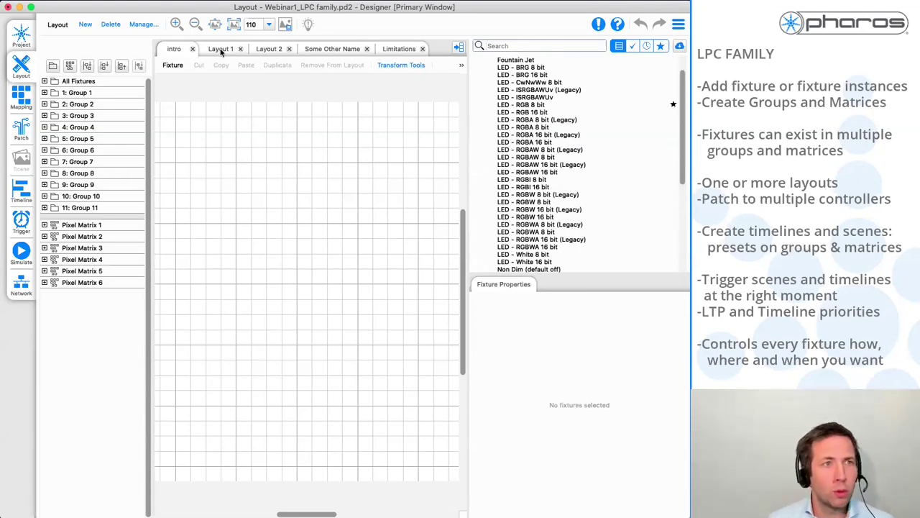
left_click(459, 49)
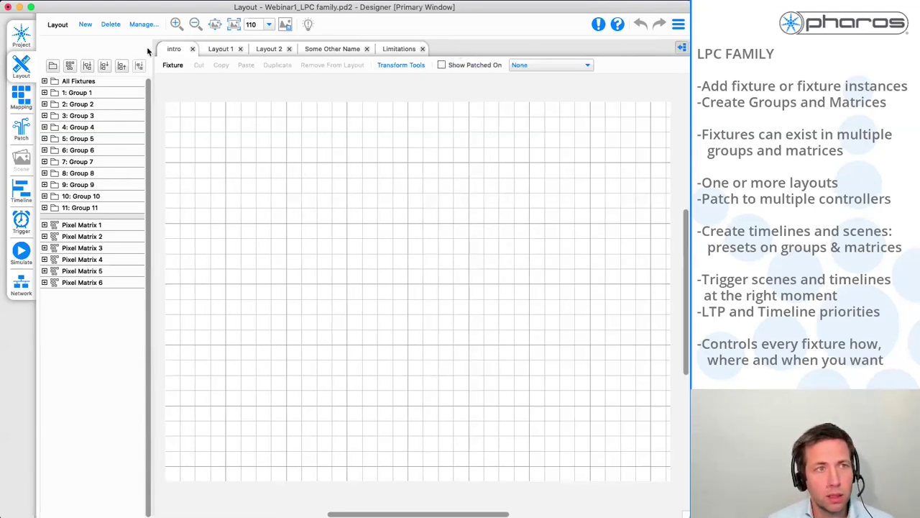
- Highlight a large moving head on Layout 1, plus the RGBWA 8 bit and ISRGBAWUv fixtures through the All Fixtures folders
left_click(223, 49)
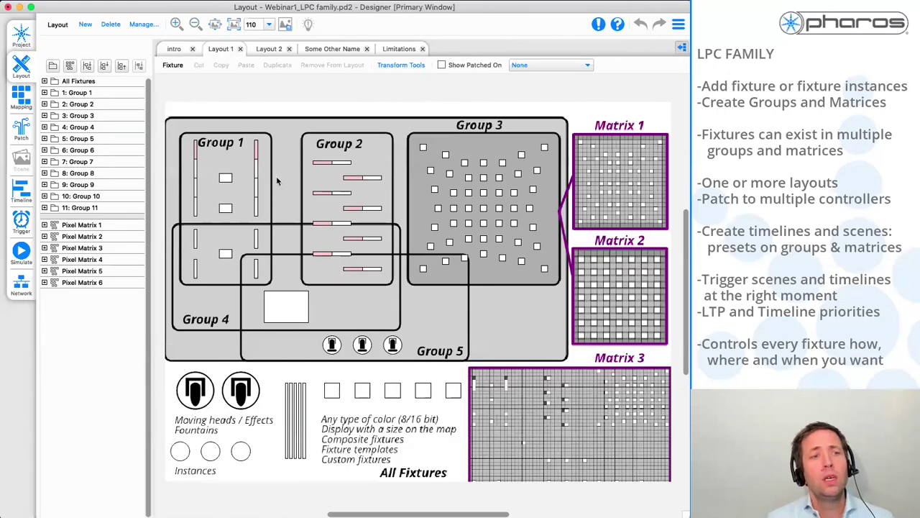
left_click(238, 392)
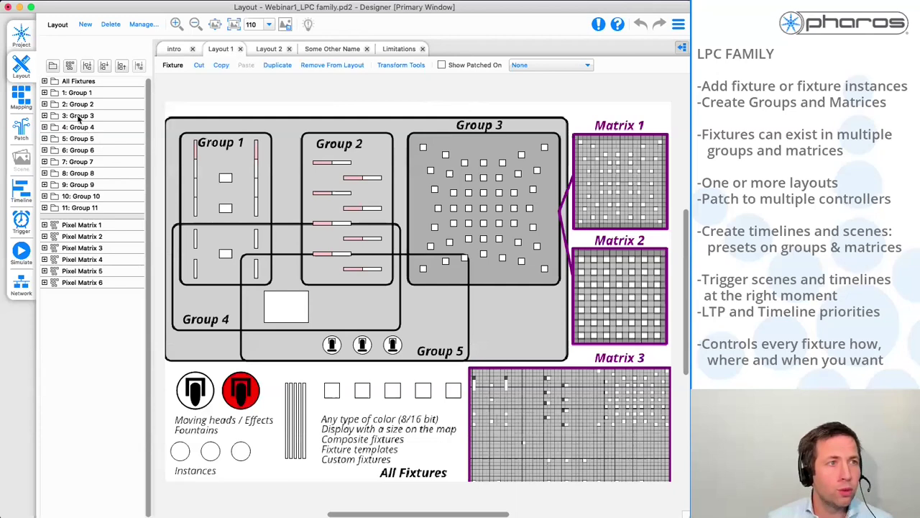
left_click(44, 82)
left_click(131, 127)
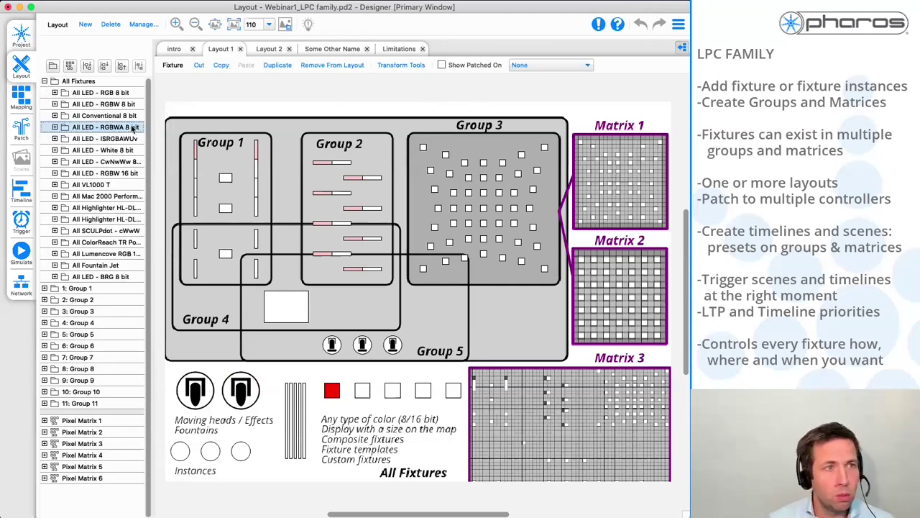
left_click(128, 138)
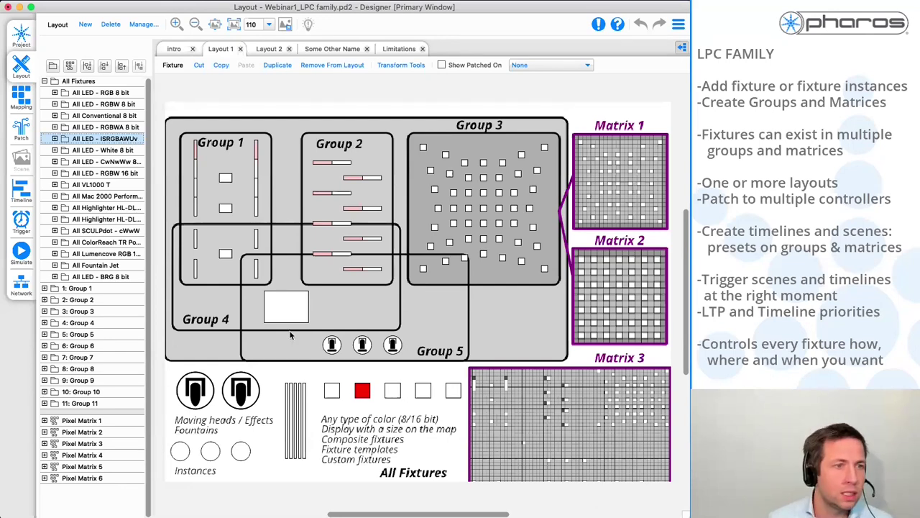
- Highlight individual tall strip fixtures below the grey group area on Layout 1
left_click(327, 256)
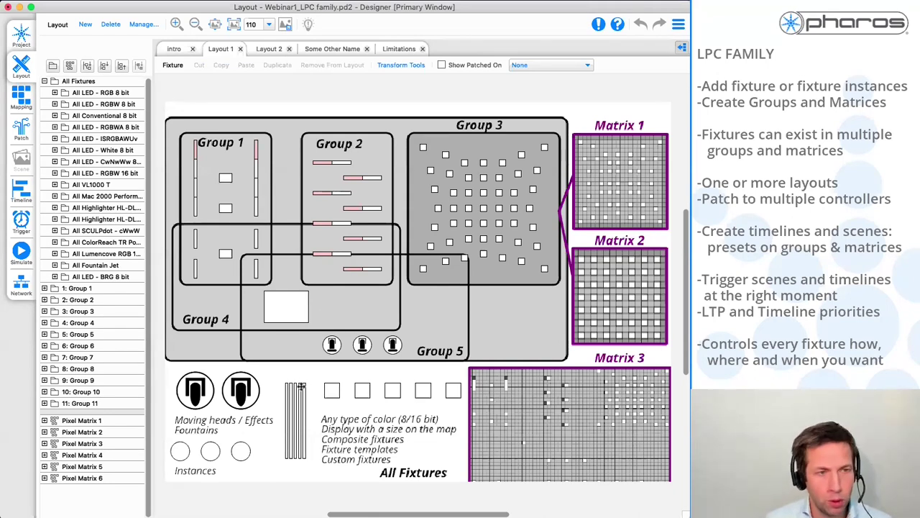
left_click(302, 388)
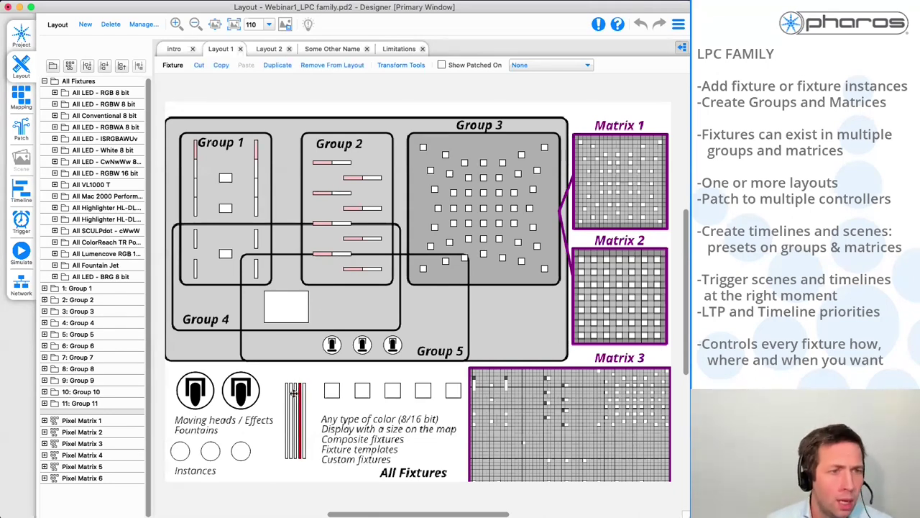
left_click(295, 393)
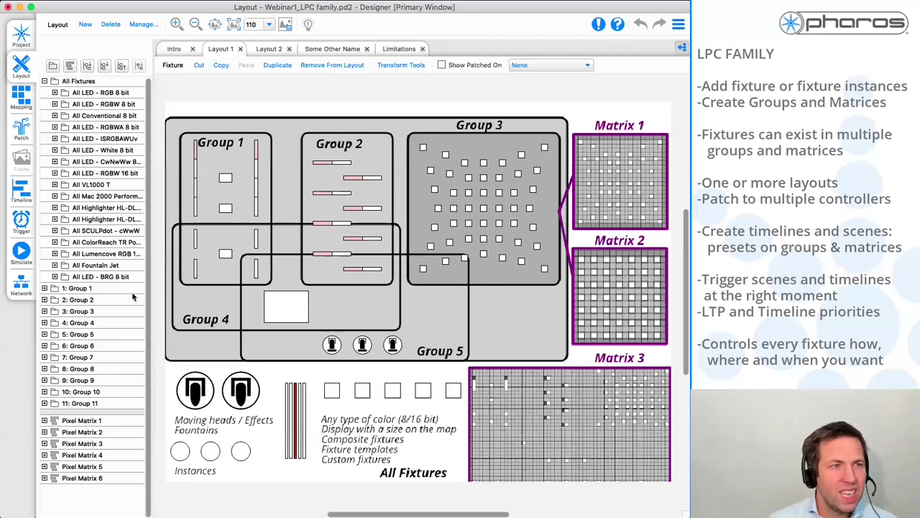
- Highlight the instances of fixture 73 on Layout 1 through the All LED - RGBW 8 bit folder
left_click(111, 105)
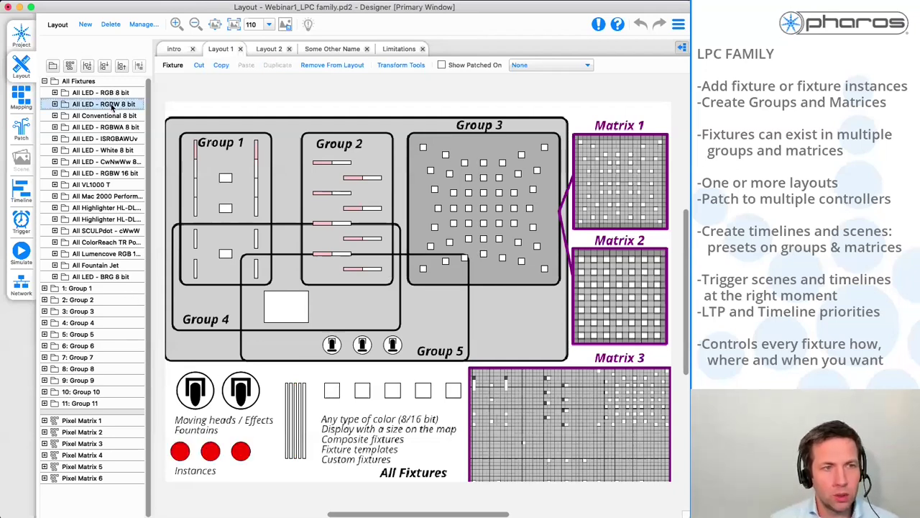
left_click(55, 105)
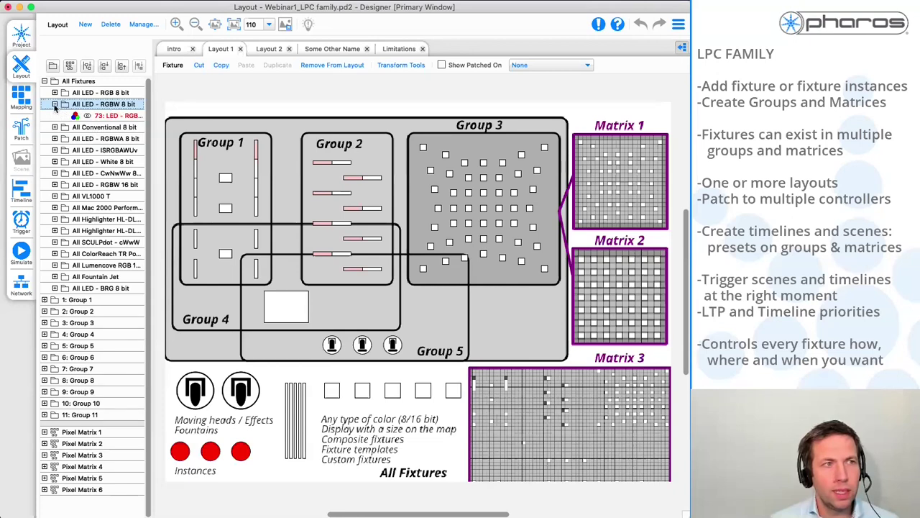
left_click(90, 116)
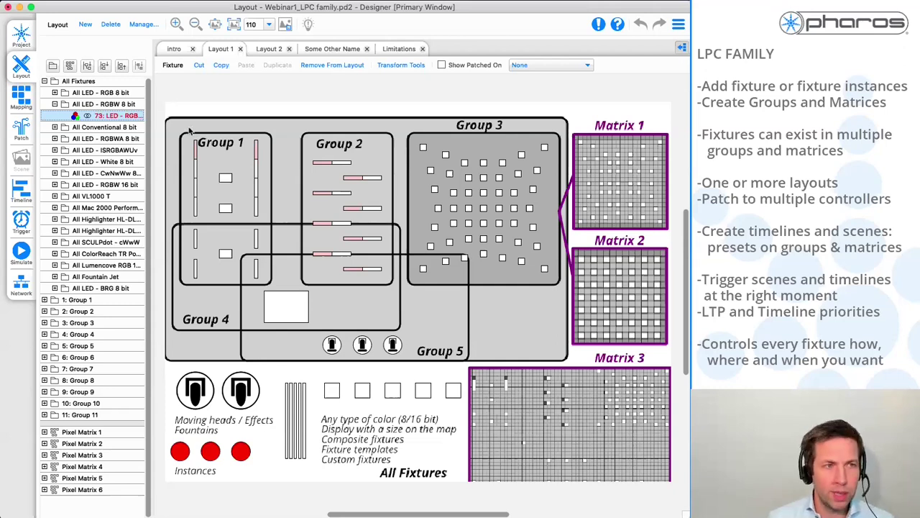
- Select all fixtures inside the Group 1 outline, and highlight Groups 1, 2 and 3 one by one
left_click_drag(187, 129, 287, 306)
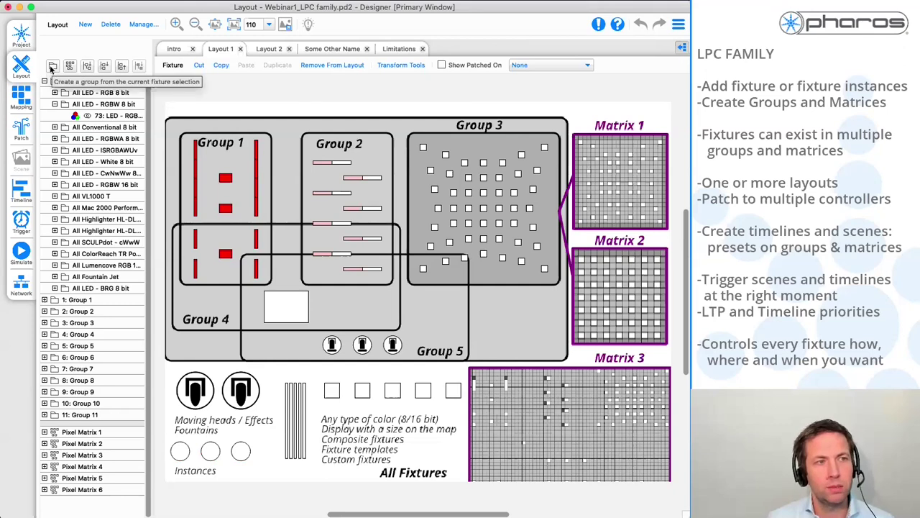
left_click(76, 300)
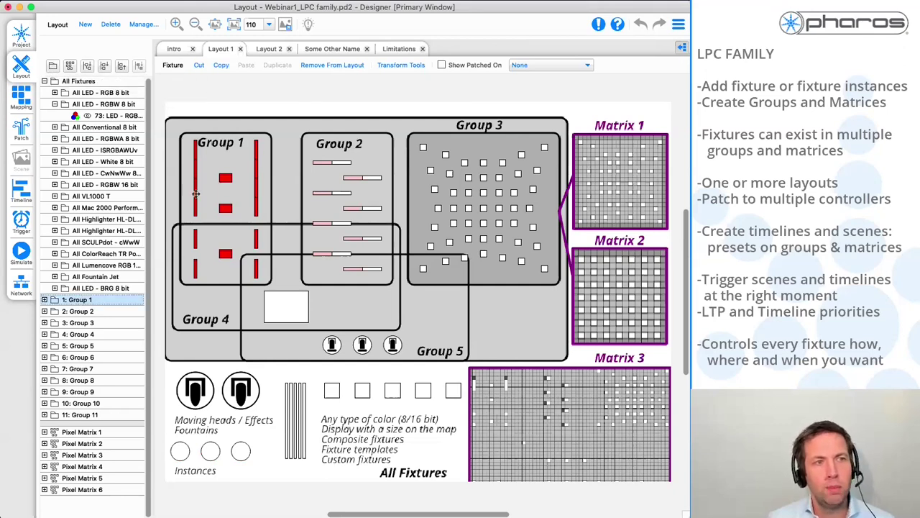
left_click(86, 312)
left_click(91, 323)
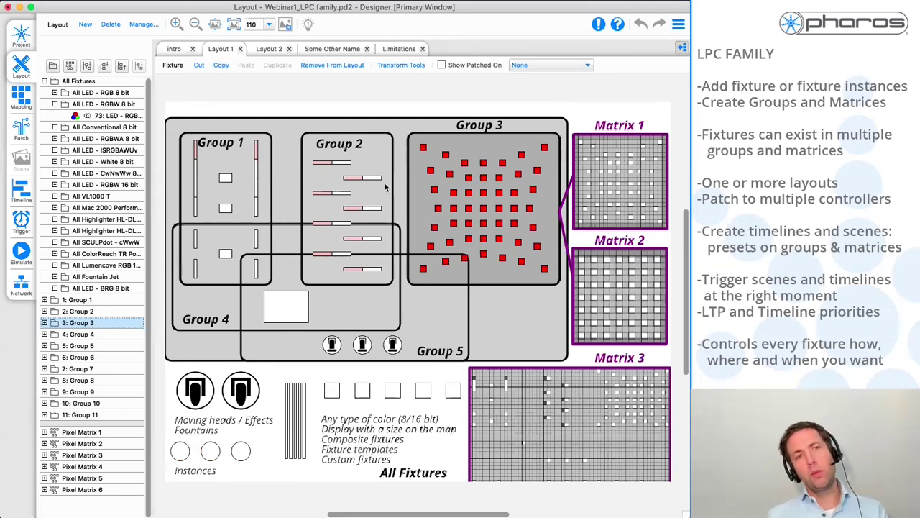
- Examine the fixtures listed in Group 1 and highlight them on the layout, leaving the group collapsed
left_click(44, 300)
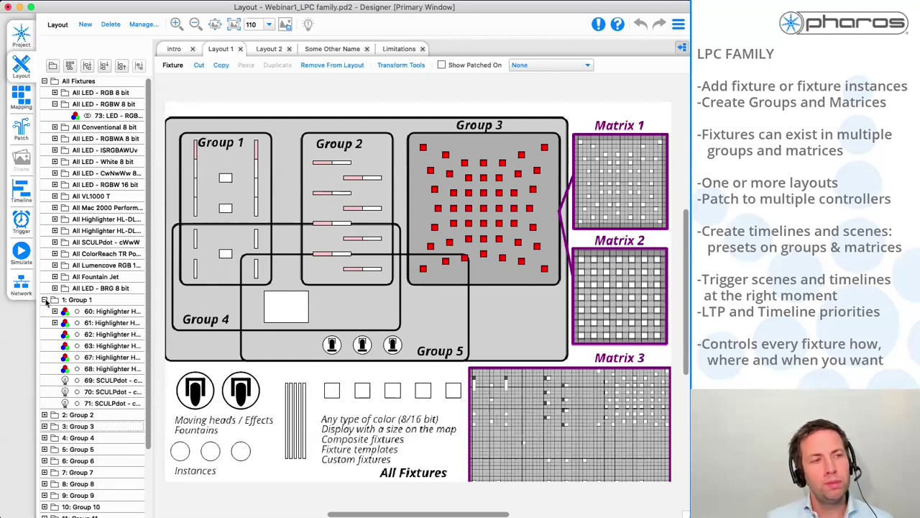
left_click(84, 301)
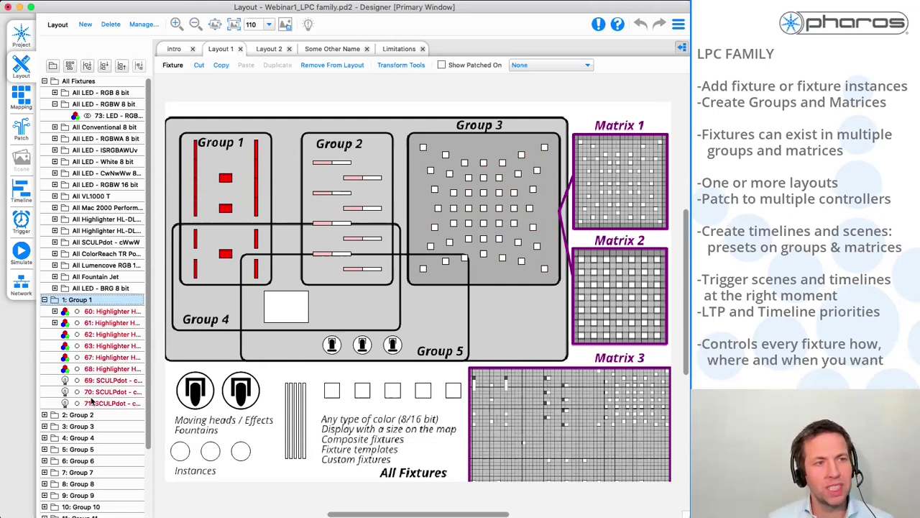
left_click(45, 300)
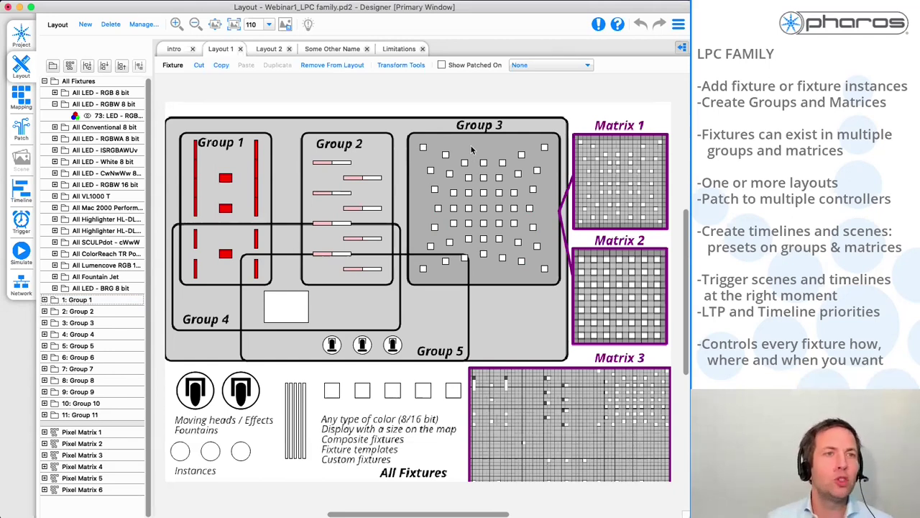
- Create a pixel matrix from the Group 3 fixtures and show it in the Mapping view
left_click(85, 322)
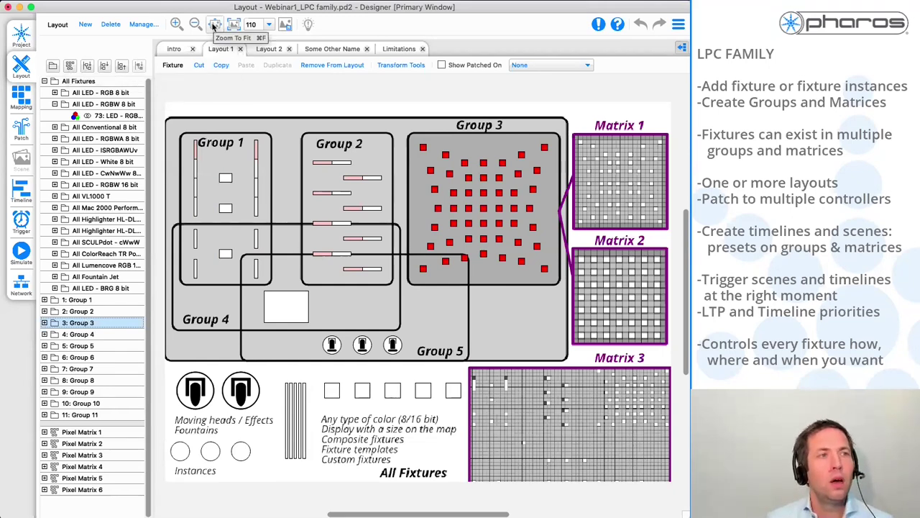
left_click(71, 66)
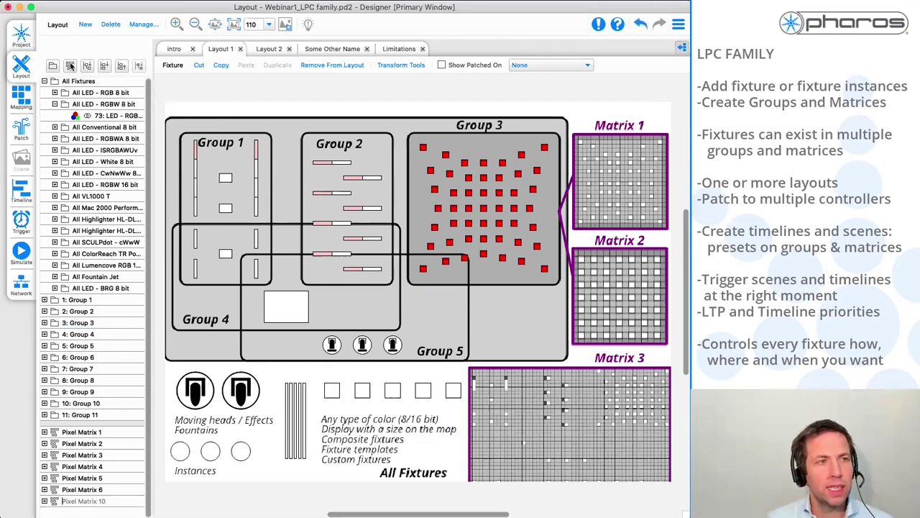
left_click(21, 97)
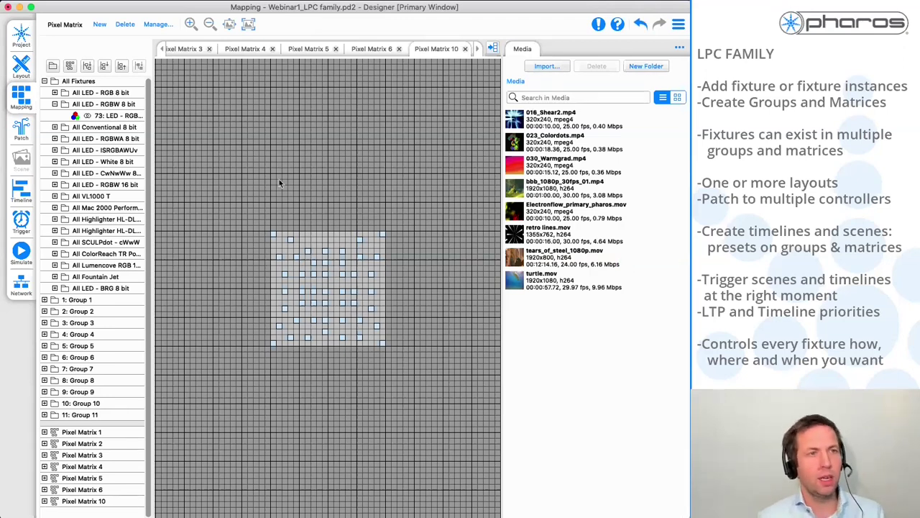
- On Layout 2, highlight the fixtures patched on Controller 1, Controller 2 and Controller 3 in turn
left_click(21, 69)
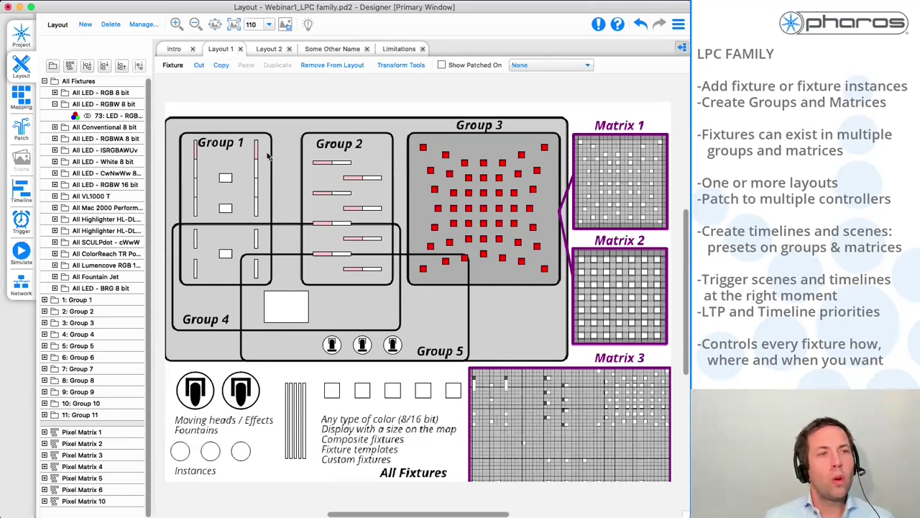
left_click(267, 49)
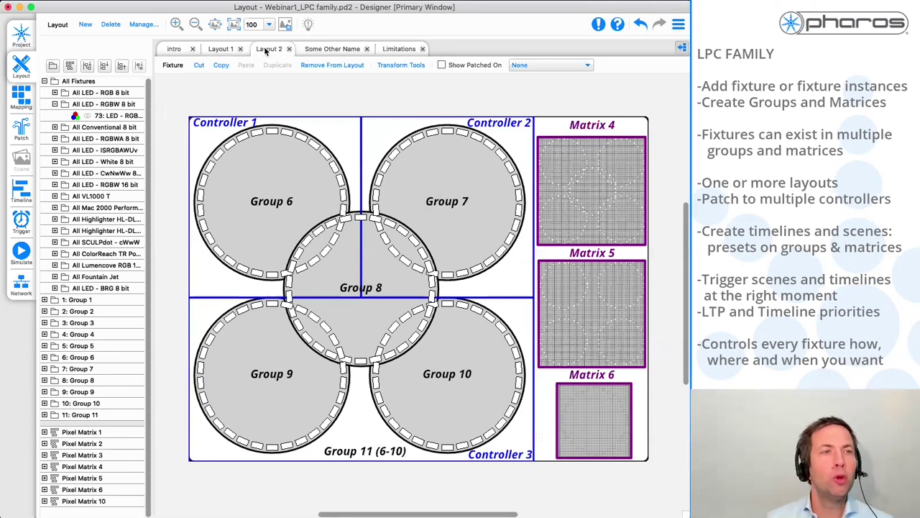
left_click(473, 66)
left_click(560, 65)
left_click(560, 77)
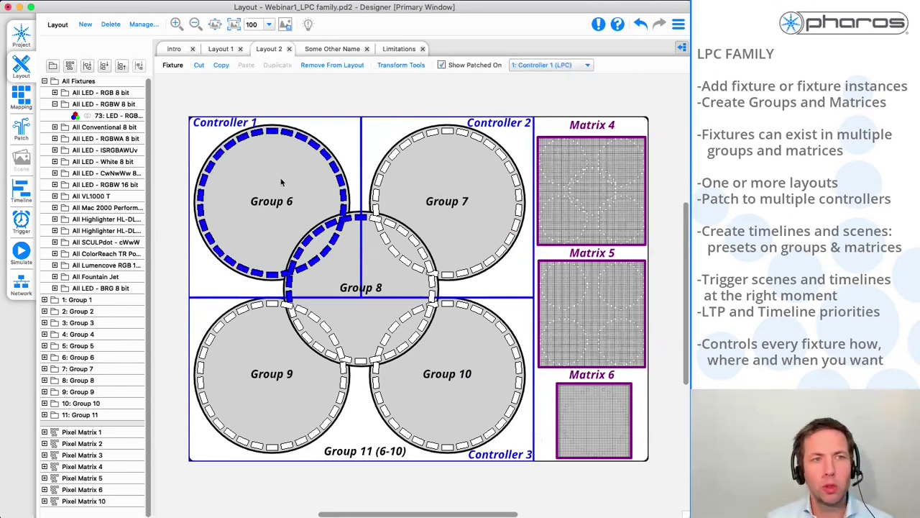
left_click(537, 66)
left_click(536, 77)
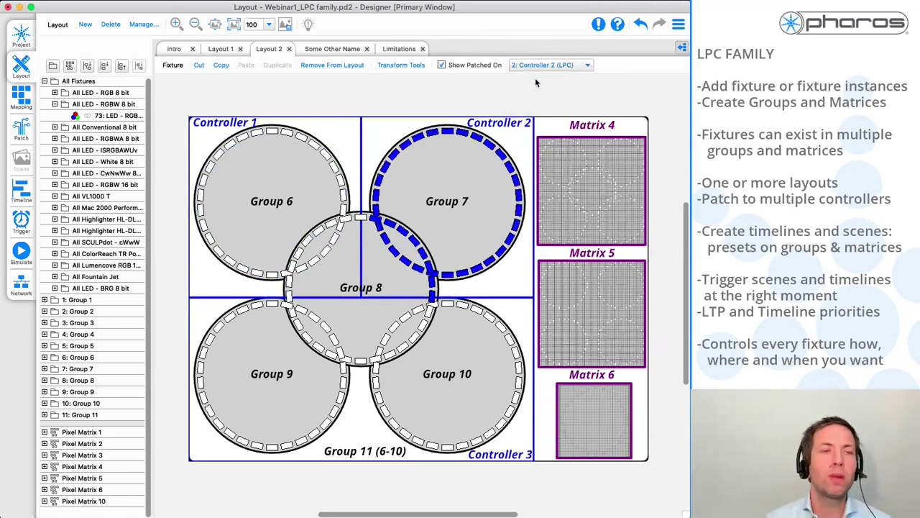
left_click(526, 67)
left_click(536, 77)
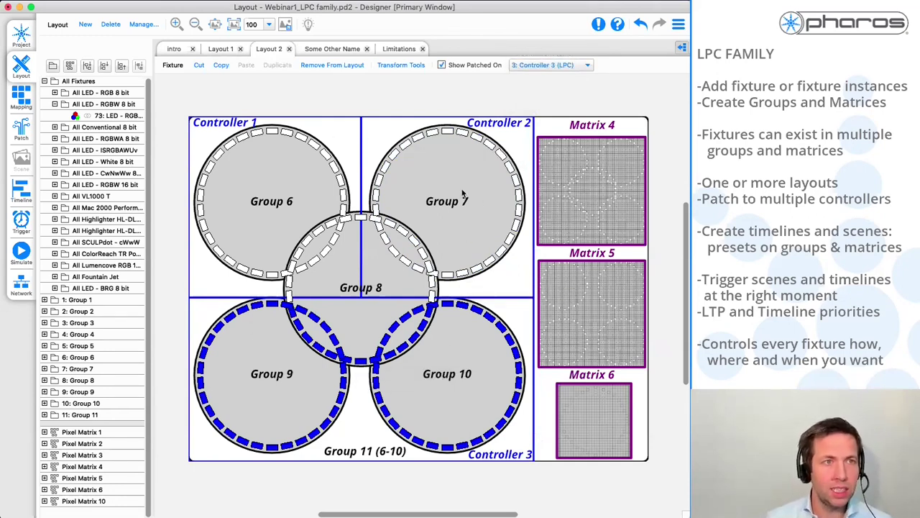
- Compare Layout 1 with Layout 2 under the Controller 3 patch display, and clear the fixture selection on Layout 2
left_click(229, 50)
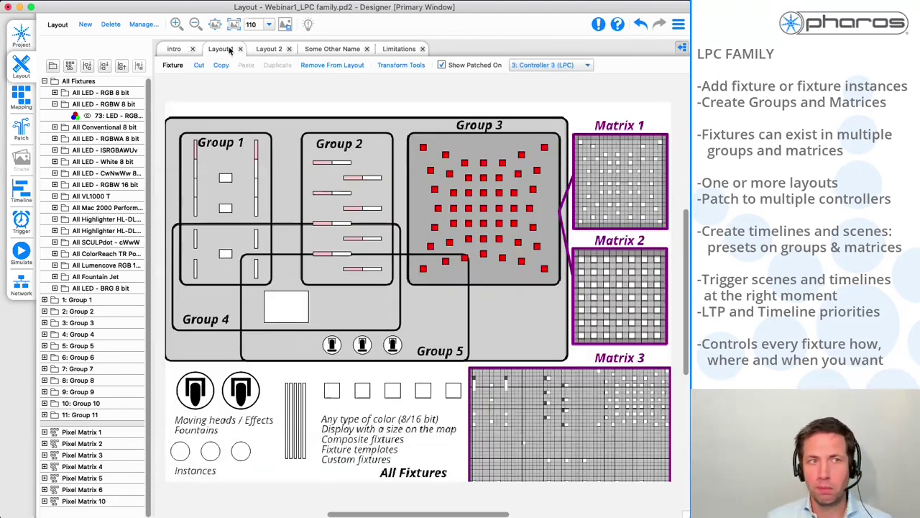
left_click(269, 49)
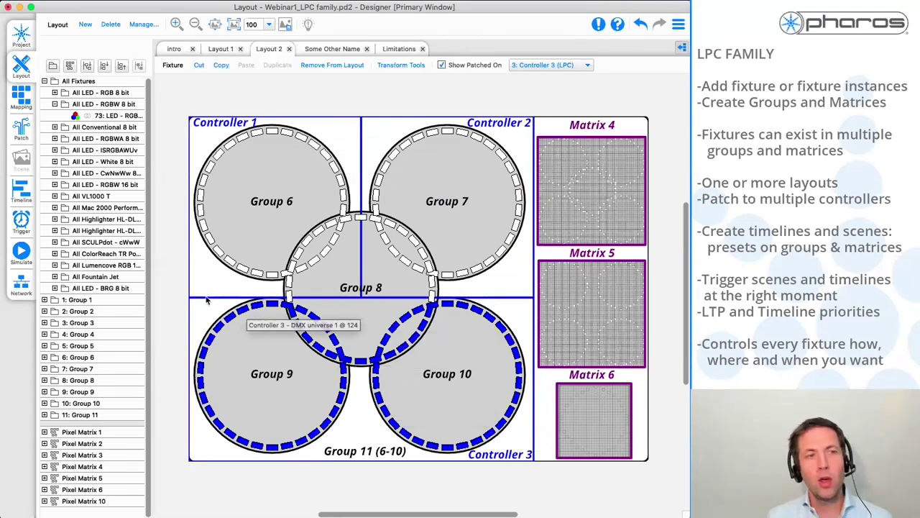
left_click(207, 301)
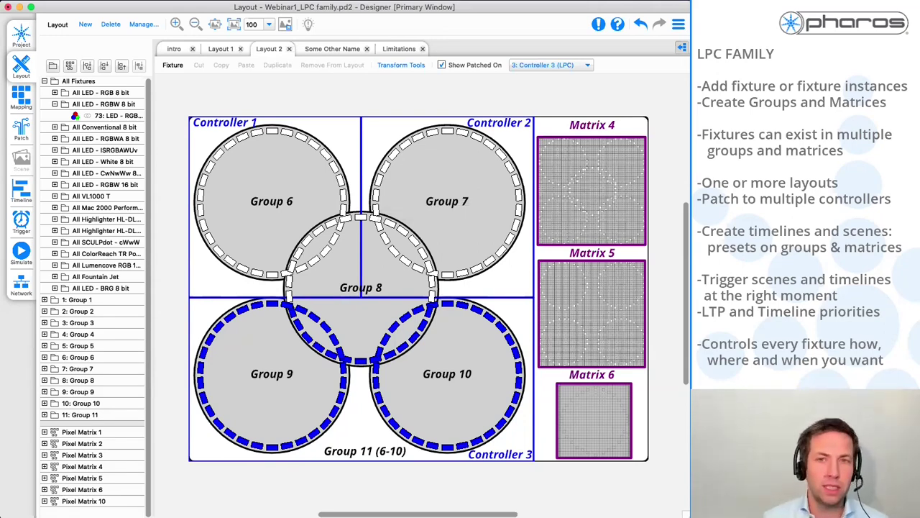
- Play back Timeline 1 with the preset library hidden to give the timeline more room
left_click(18, 198)
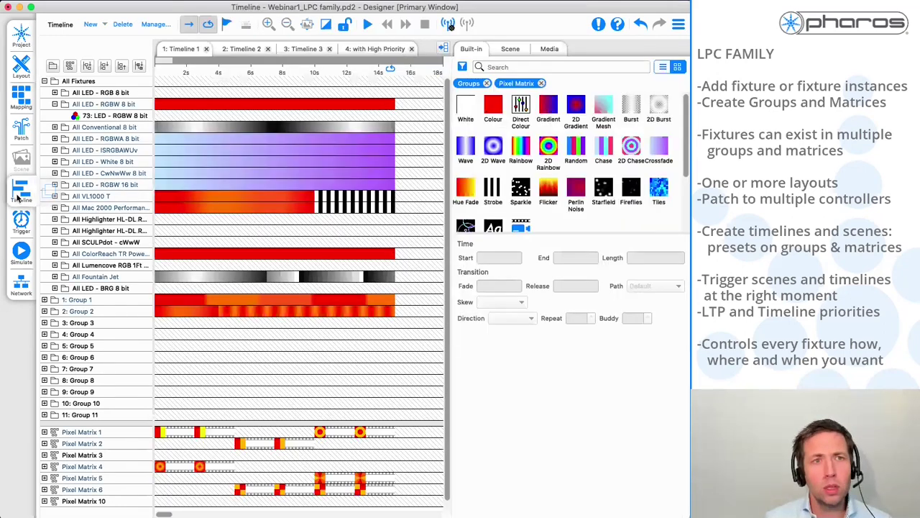
left_click(442, 50)
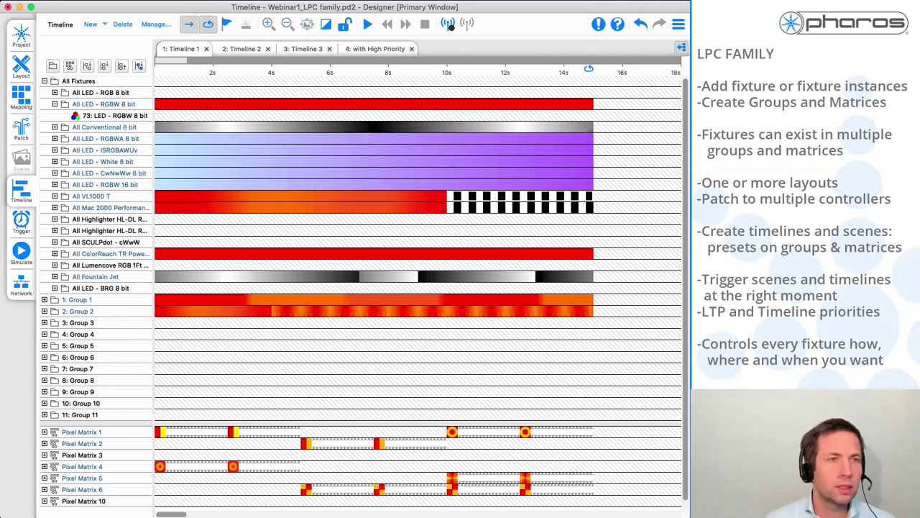
left_click(366, 22)
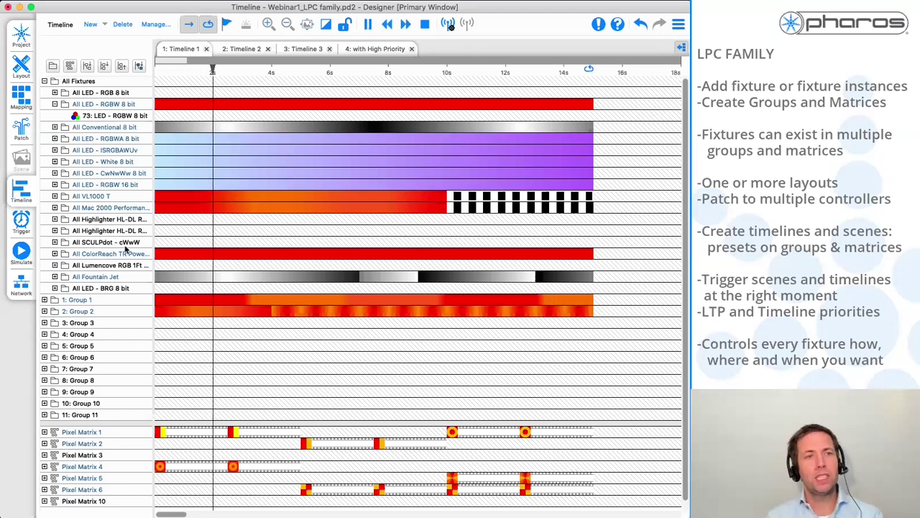
- Pause Timeline 1, select the first presets on Pixel Matrix 1 and Pixel Matrix 2 in turn, and resume playback
left_click(370, 24)
left_click(272, 436)
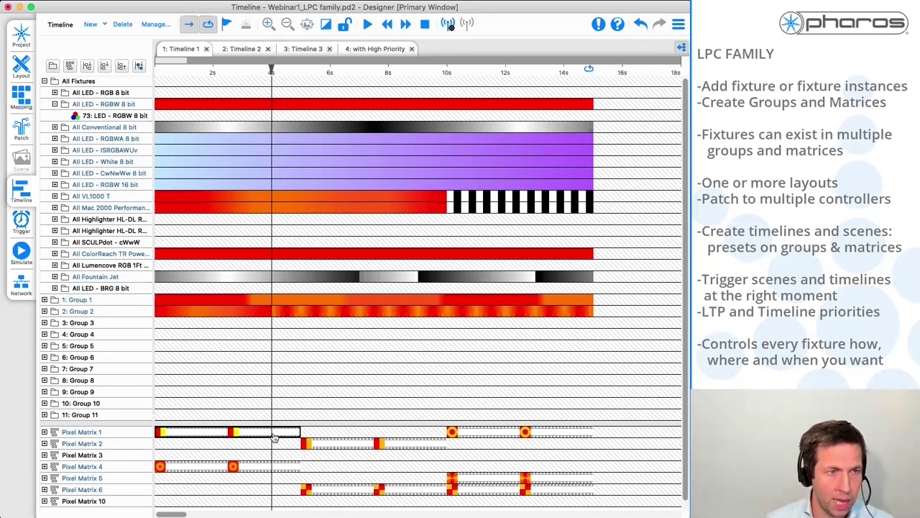
left_click(356, 445)
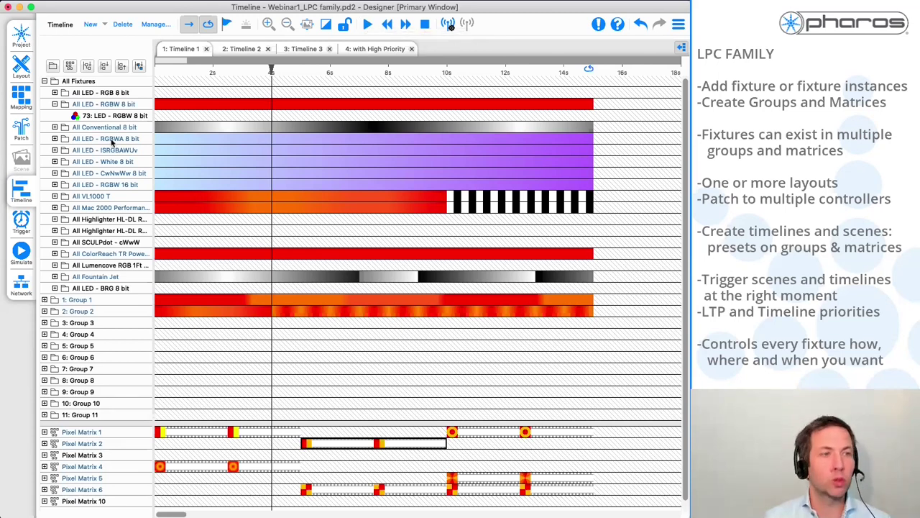
left_click(368, 24)
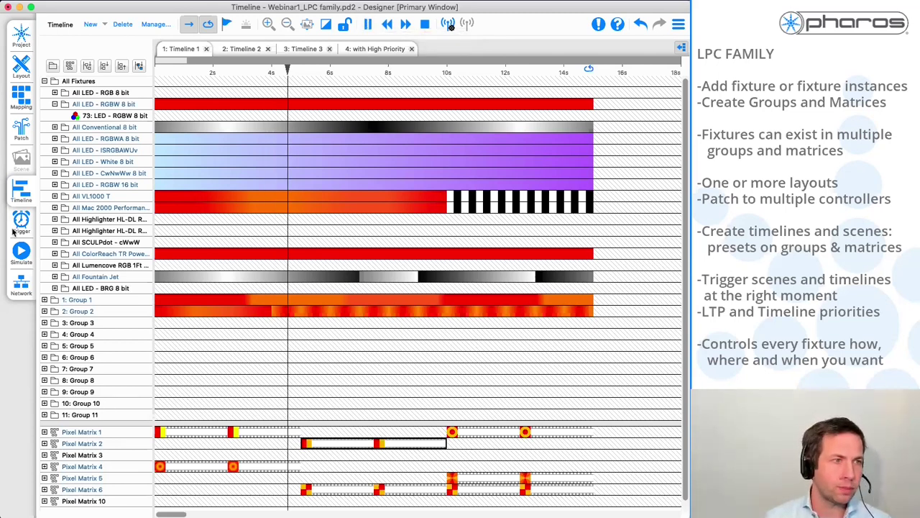
- Simulate Timeline 1 with a widened layout area, viewing the output on Layout 2 and on Layout 1
left_click(20, 256)
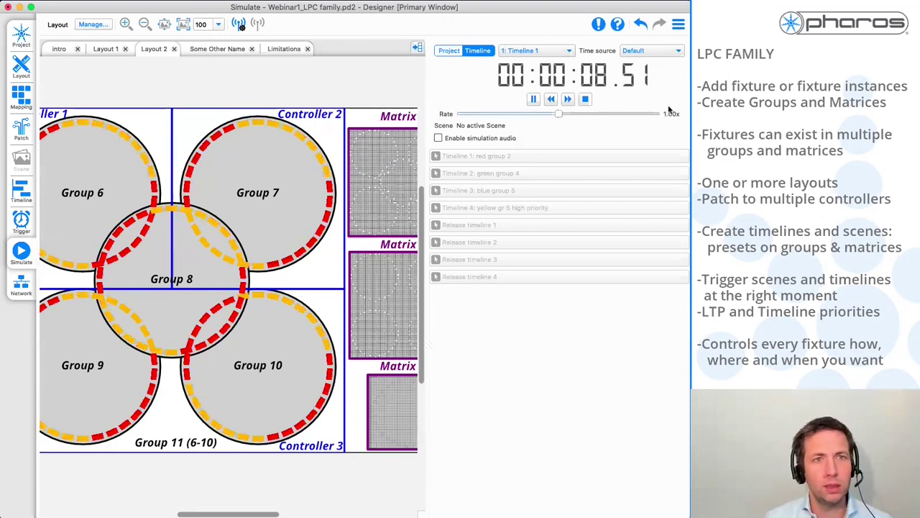
left_click_drag(426, 67, 636, 67)
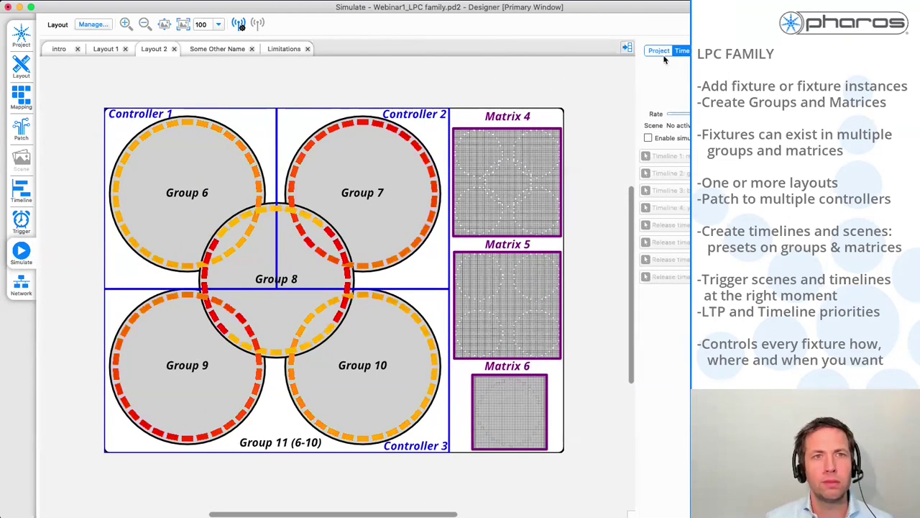
left_click(106, 49)
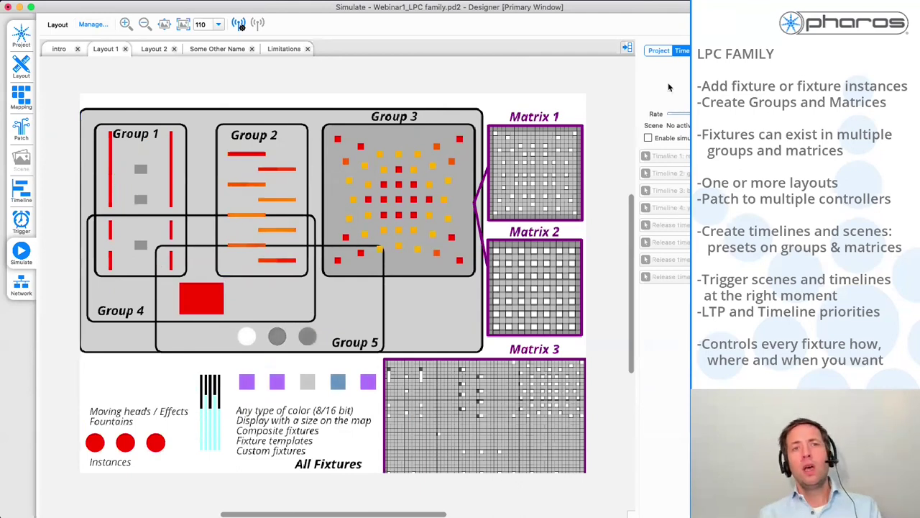
- Fire the Timeline 1 and Timeline 2 triggers in the project simulation on Layout 1, and open the Limitations layout
left_click(665, 156)
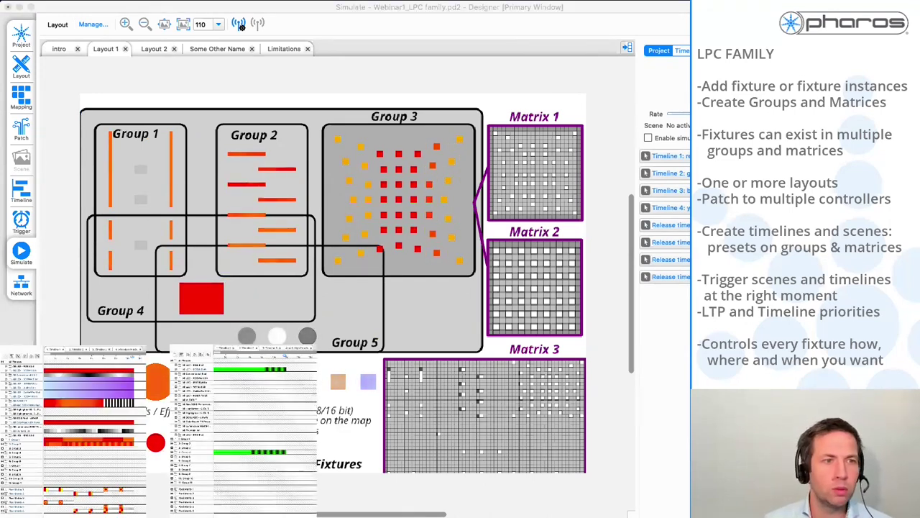
left_click(683, 173)
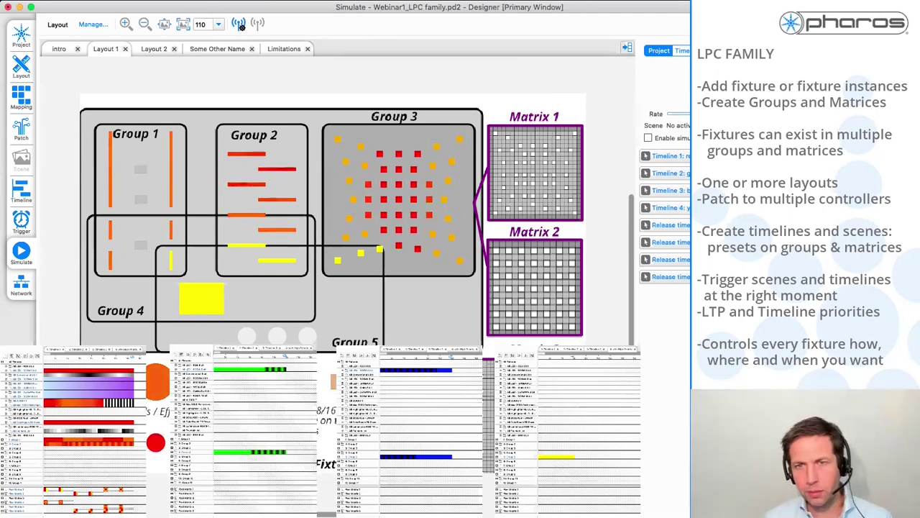
left_click(283, 50)
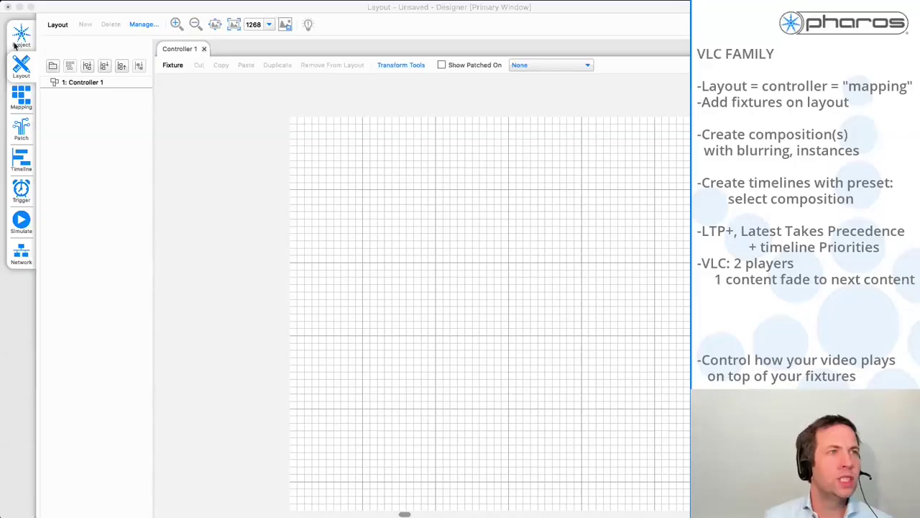
- Create a new project for a VLC controller without saving the current one, and fit its layout to the view
left_click(21, 37)
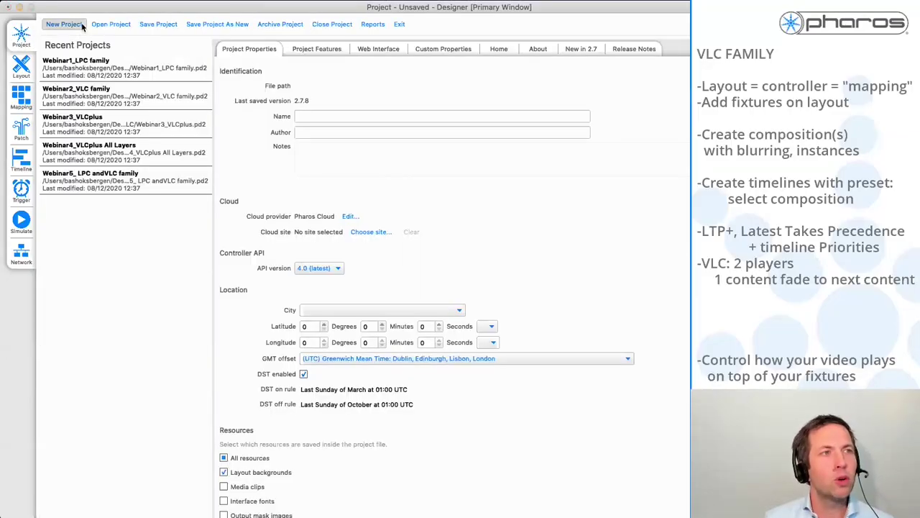
left_click(64, 23)
left_click(398, 263)
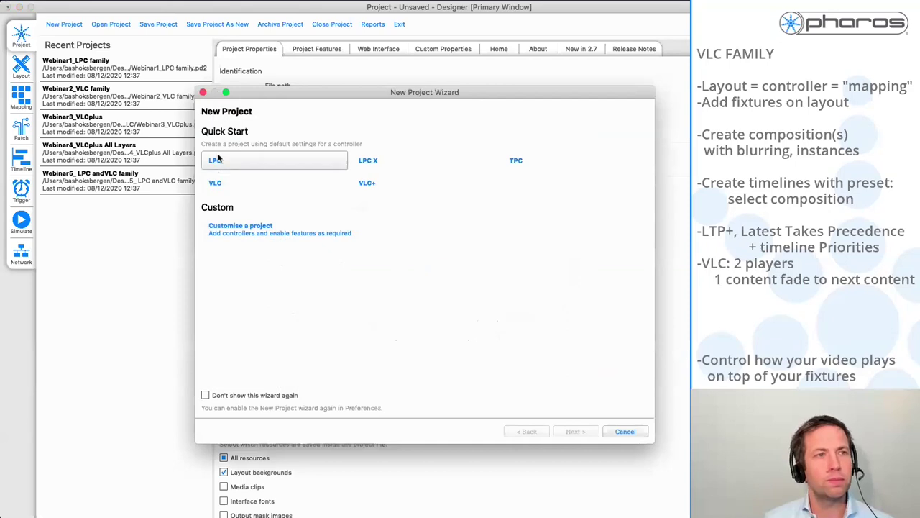
double_click(230, 182)
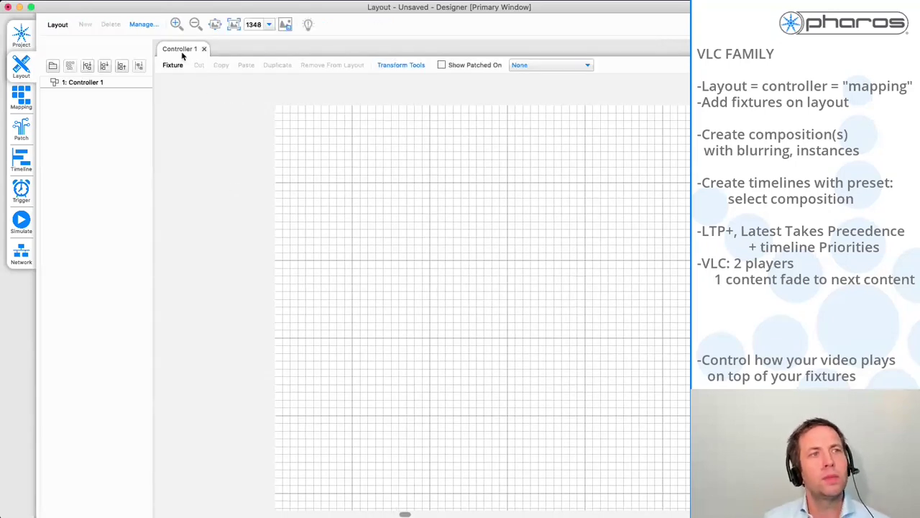
left_click(215, 25)
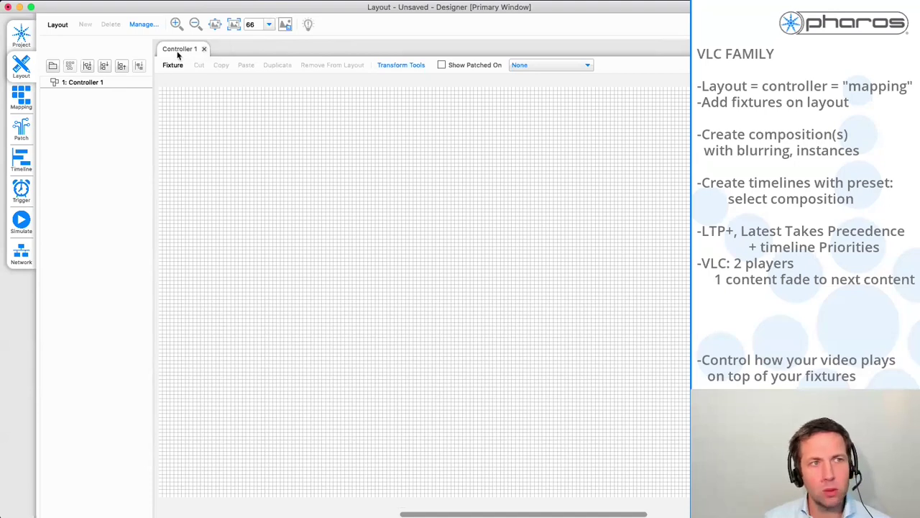
- Rename the VLC controller to SomeNAme and show its layout
left_click(21, 253)
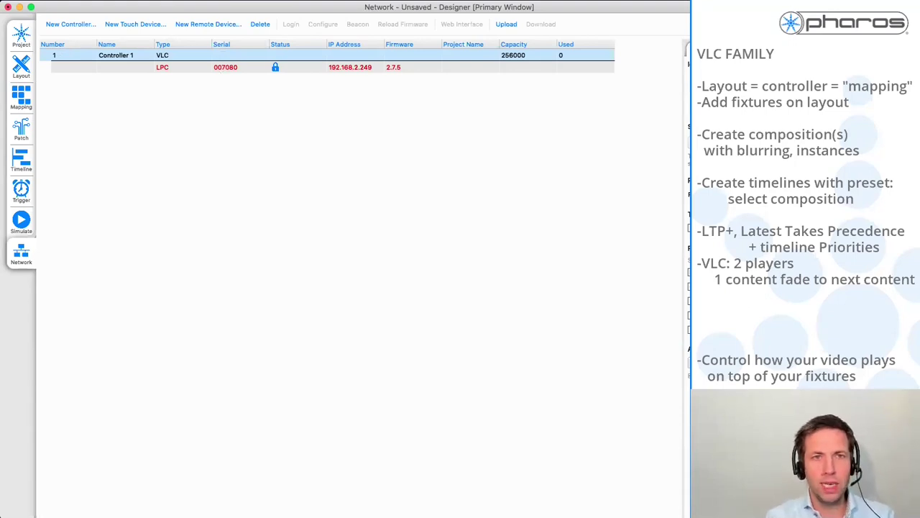
key("Return")
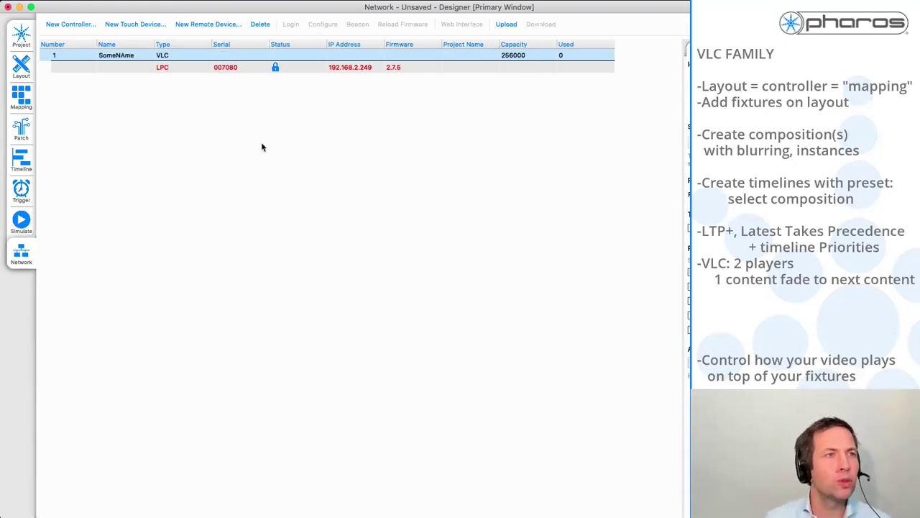
left_click(17, 72)
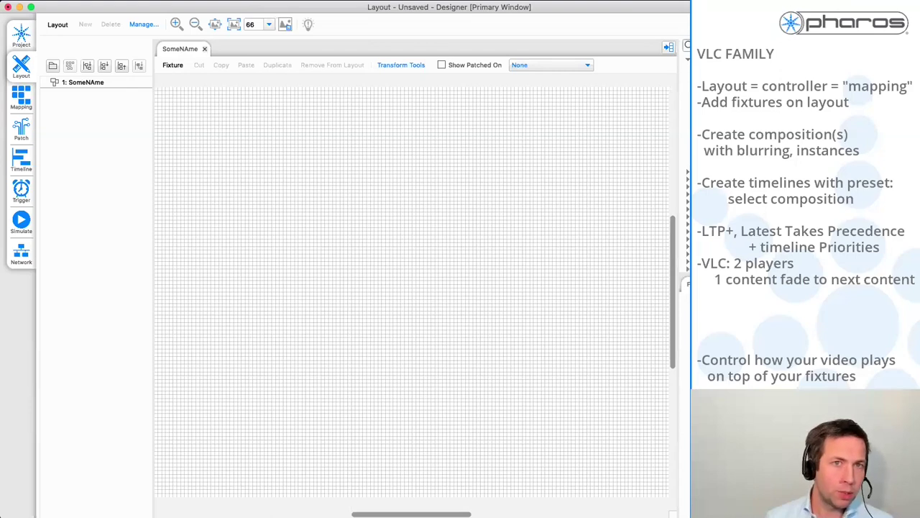
- Place two single-pixel fixtures and a tall two-column pixel fixture between them on the SomeNAme layout, and clear the selection
left_click_drag(455, 139, 292, 145)
scroll(179, 106, "up", 1)
scroll(178, 106, "up", 15)
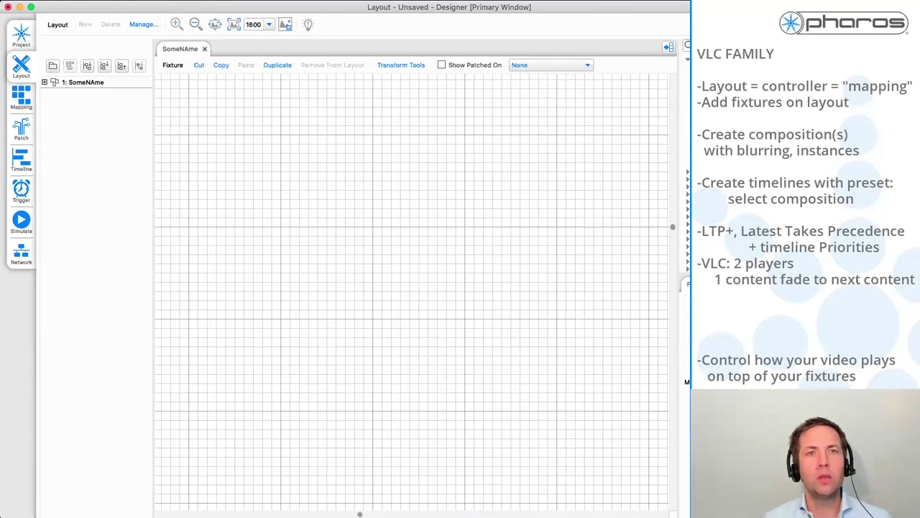
left_click_drag(719, 130, 221, 132)
left_click_drag(719, 144, 405, 139)
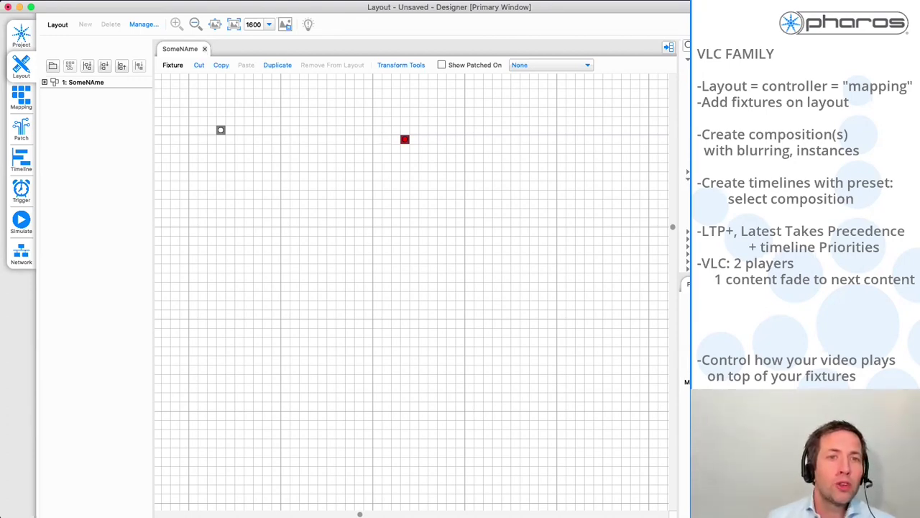
left_click_drag(687, 216, 371, 185)
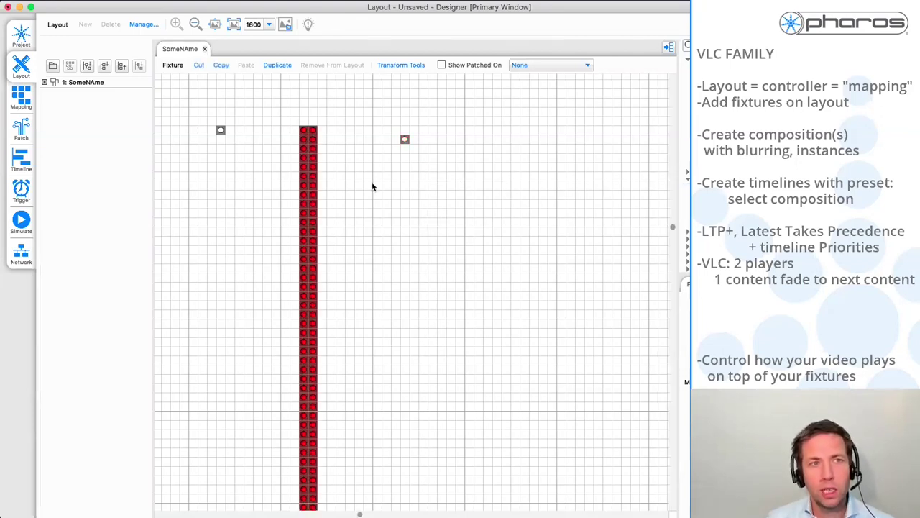
left_click(324, 150)
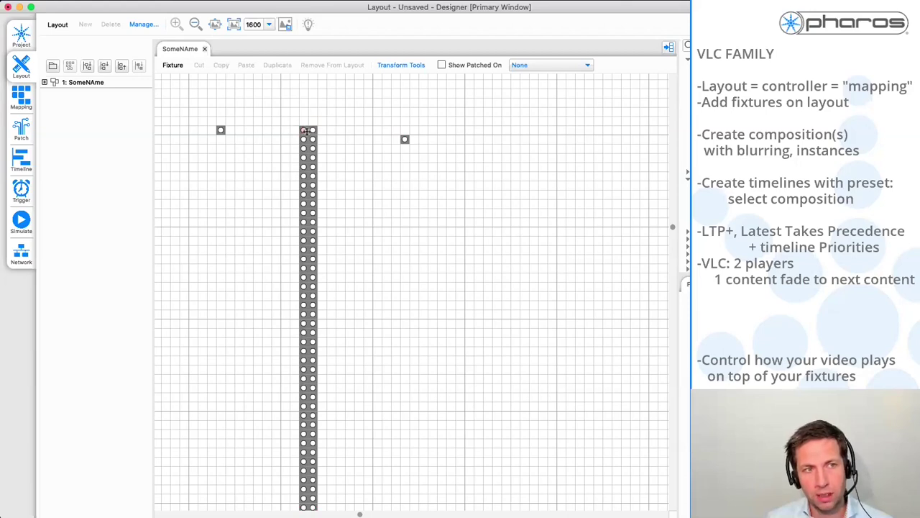
- Open the recent project Webinar2_VLC family without saving the current one, and hide the fixture library beside the layout
left_click(21, 38)
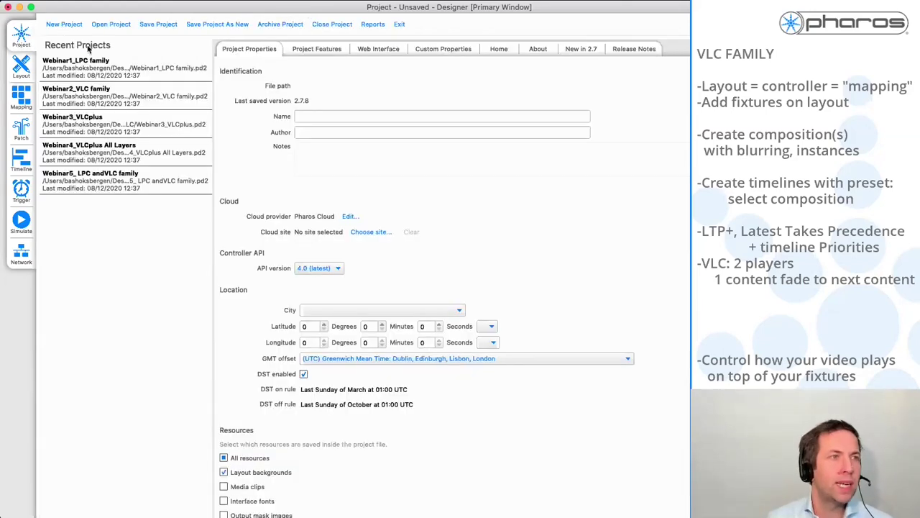
double_click(92, 101)
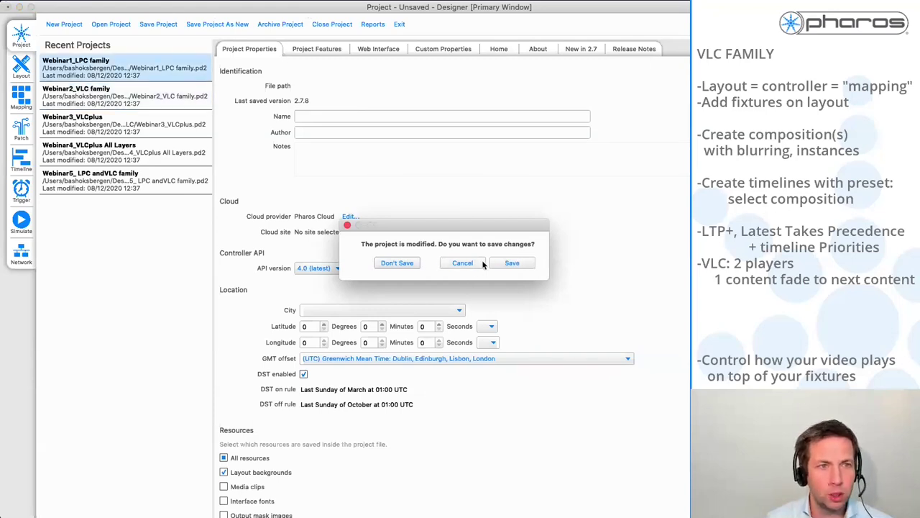
left_click(409, 266)
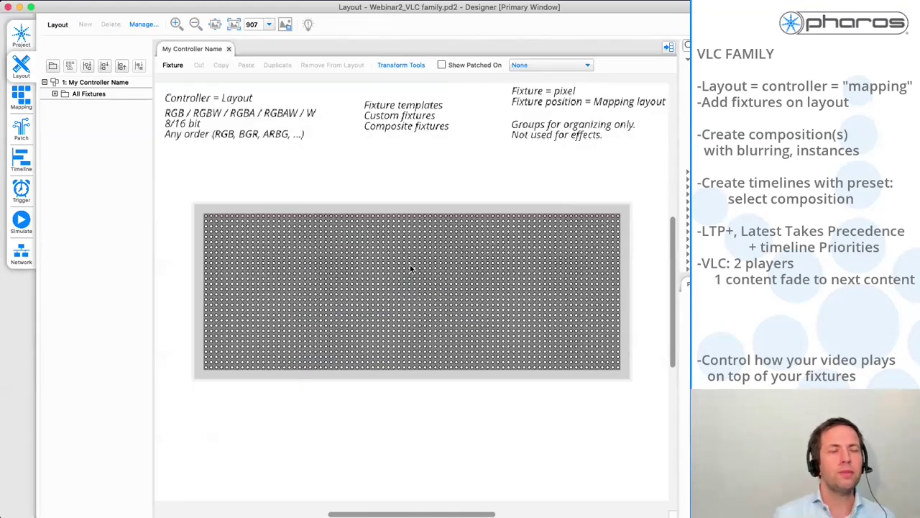
left_click(669, 47)
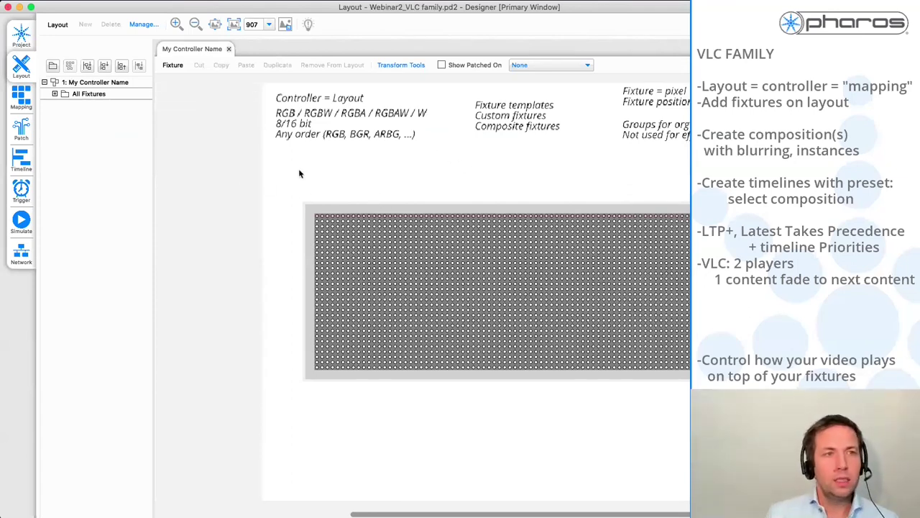
- Select individual fixtures in the pixel array to highlight its second column
left_click_drag(296, 184, 306, 231)
left_click(318, 217)
left_click(343, 227)
left_click(322, 231)
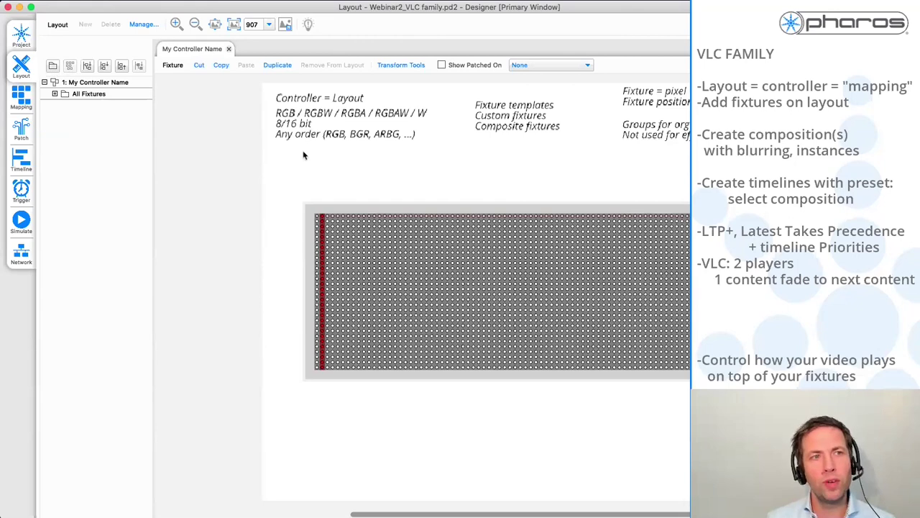
- Create a group from the fixtures in the left half of the pixel array, and clear the fixture selection
left_click_drag(283, 166, 513, 367)
left_click(55, 66)
left_click(86, 107)
left_click(77, 106)
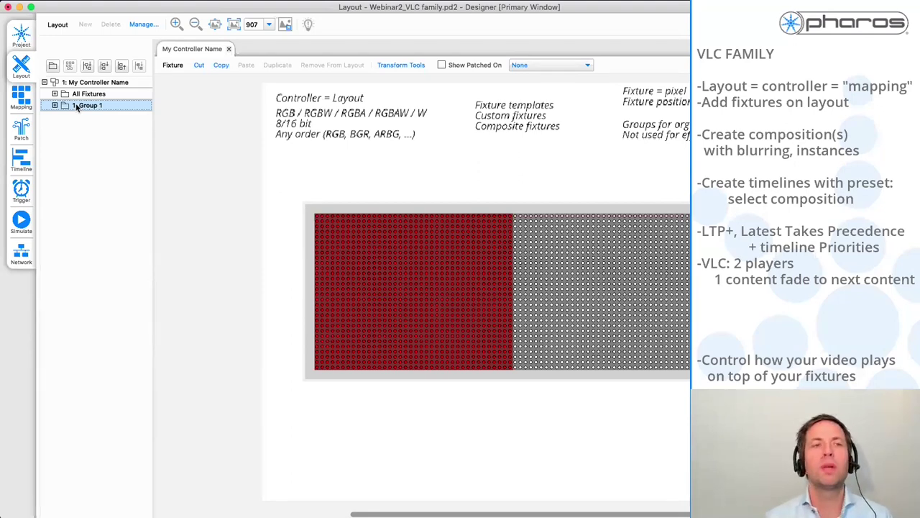
left_click(279, 166)
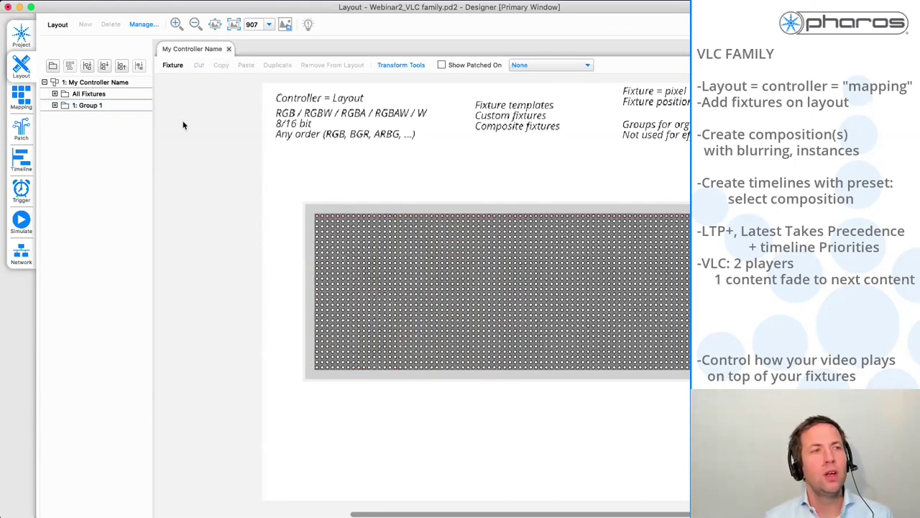
left_click(105, 95)
left_click(248, 122)
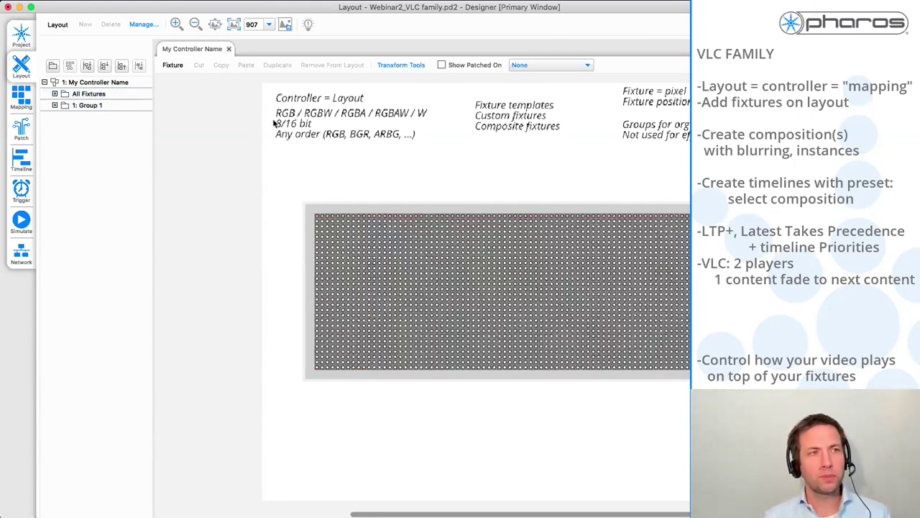
- Enlarge the content target of the 1: Fit composition in the Mapping view well beyond the pixel array and reposition it around the array
left_click(26, 104)
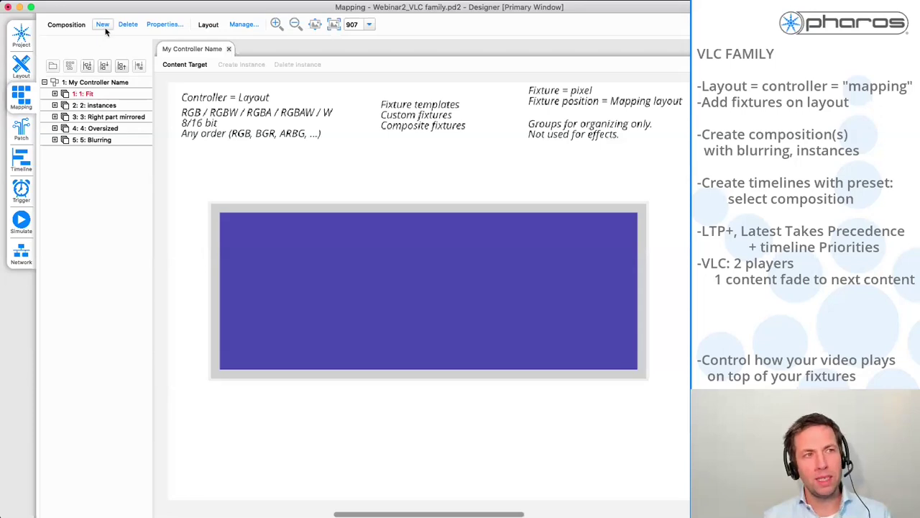
left_click(273, 224)
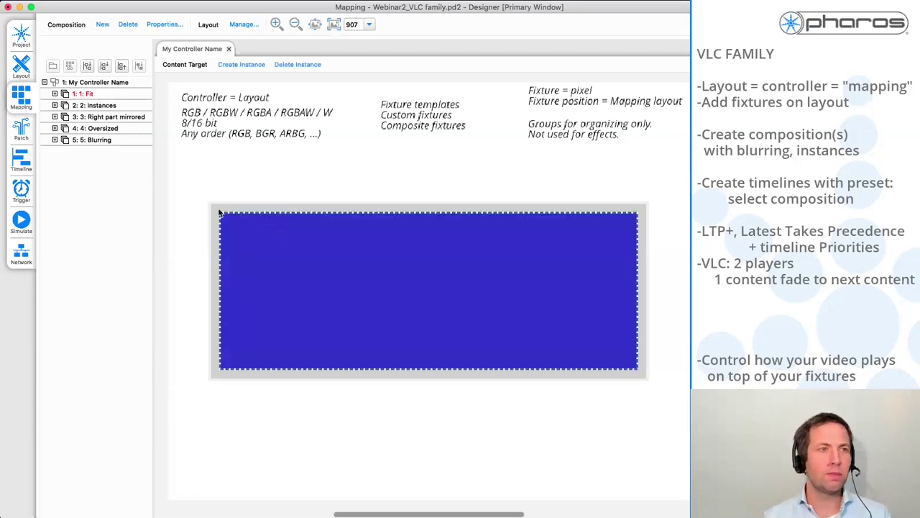
left_click_drag(220, 212, 173, 150)
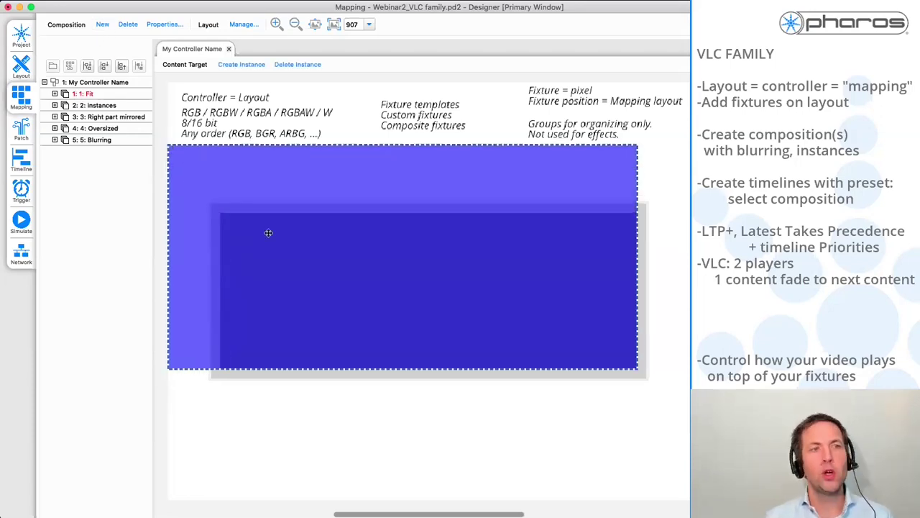
left_click_drag(265, 232, 298, 252)
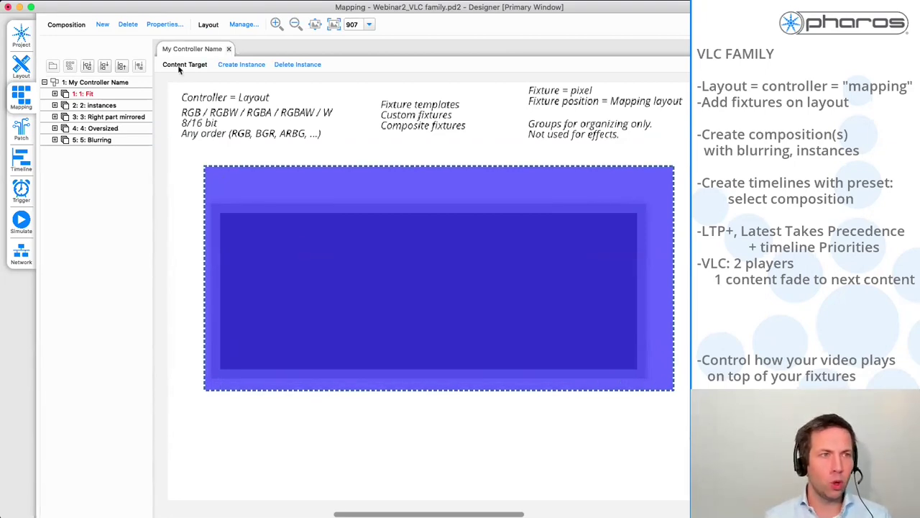
left_click_drag(339, 271, 327, 282)
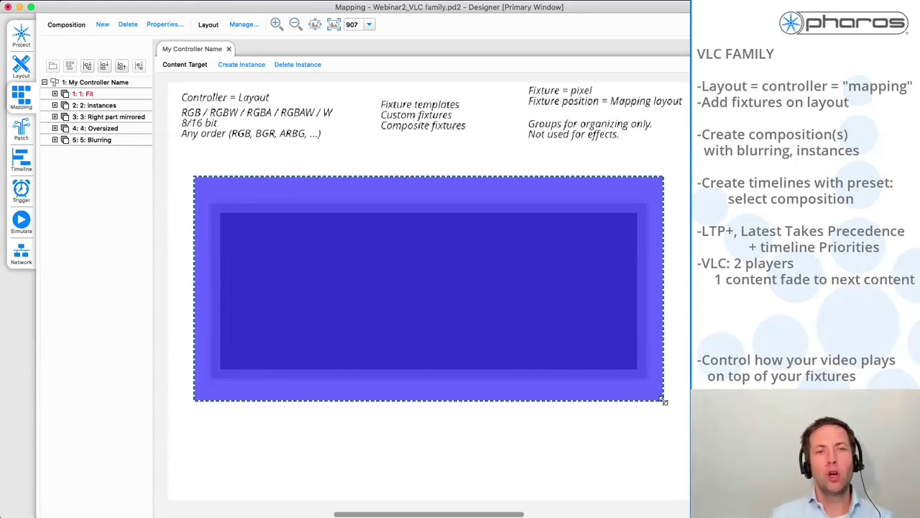
left_click_drag(663, 400, 434, 323)
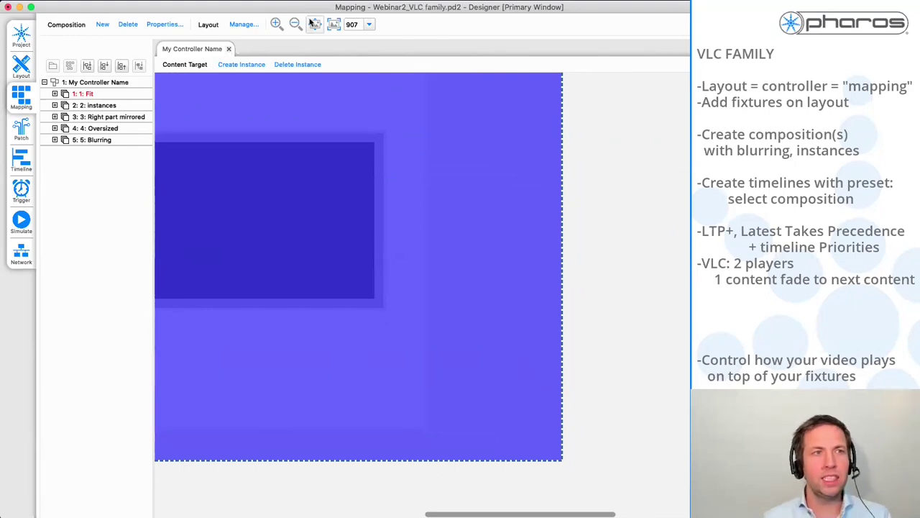
left_click(295, 24)
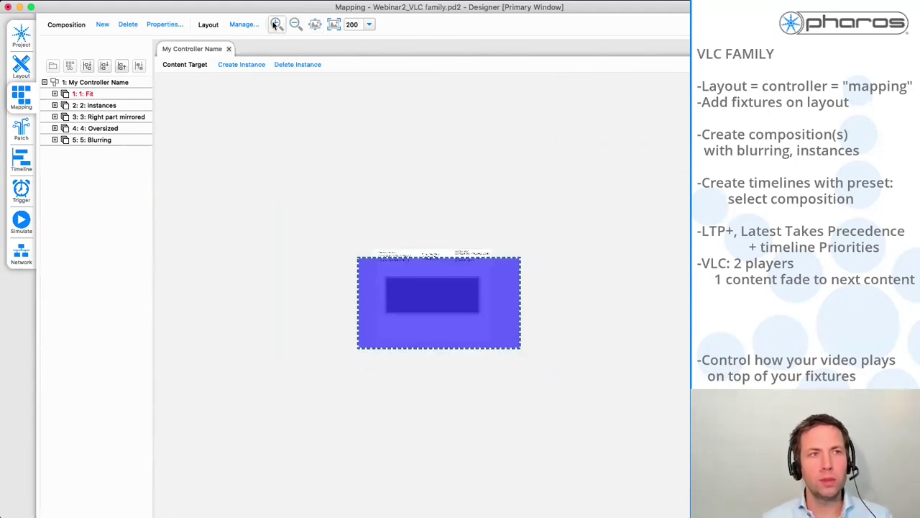
- Fit the content target of the 1: Fit composition to the layout, and refit it to the fixtures
left_click(276, 25)
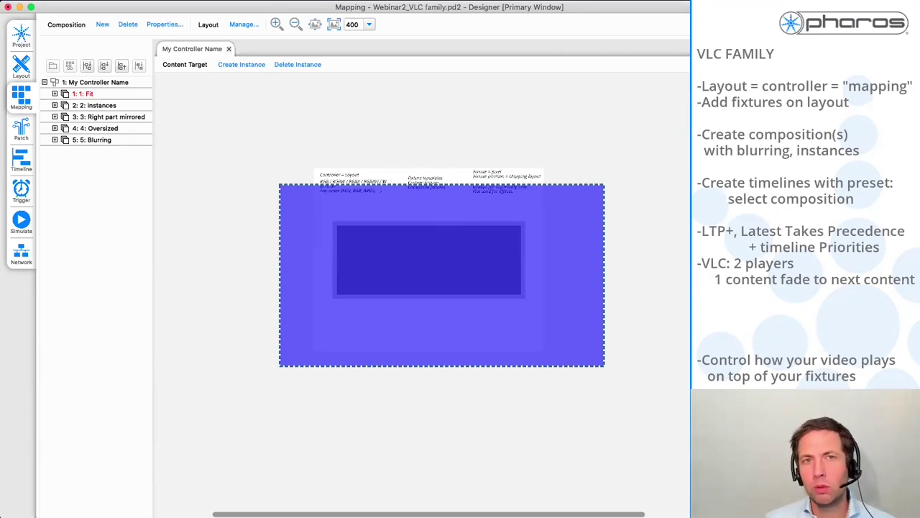
double_click(645, 12)
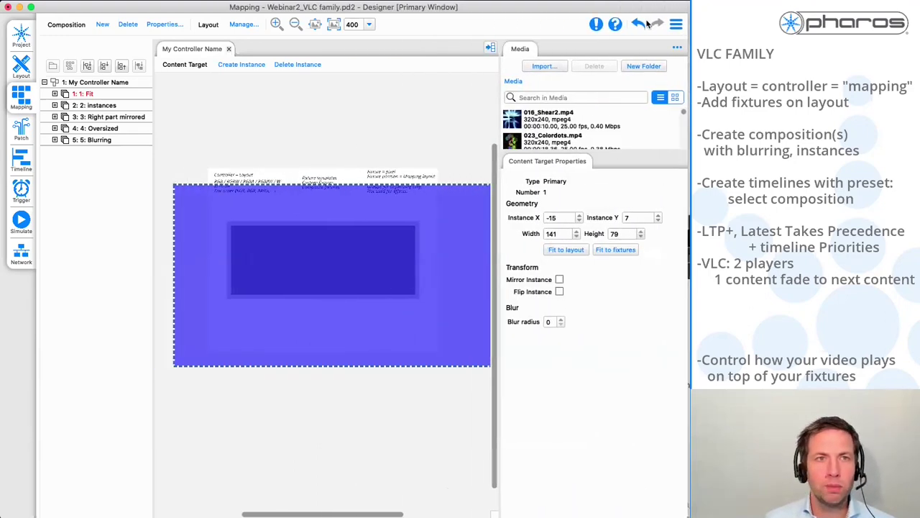
key("super+m")
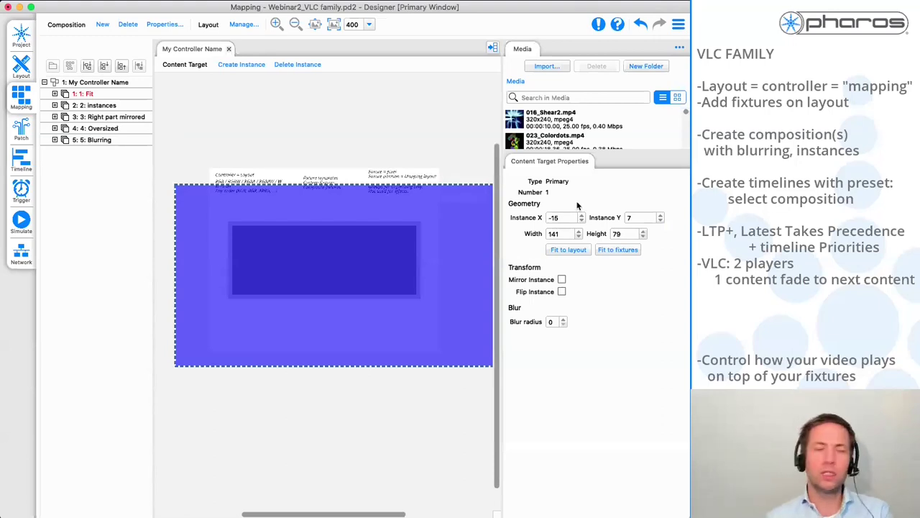
left_click(618, 250)
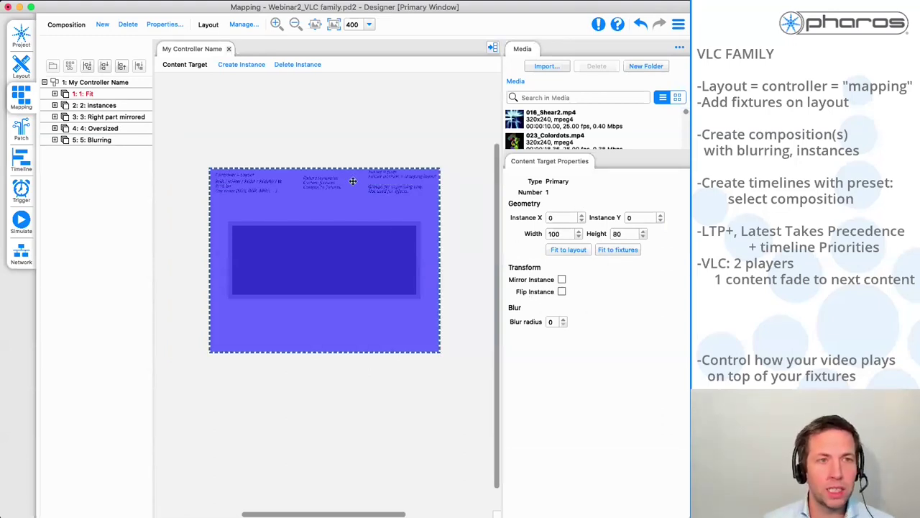
left_click(633, 251)
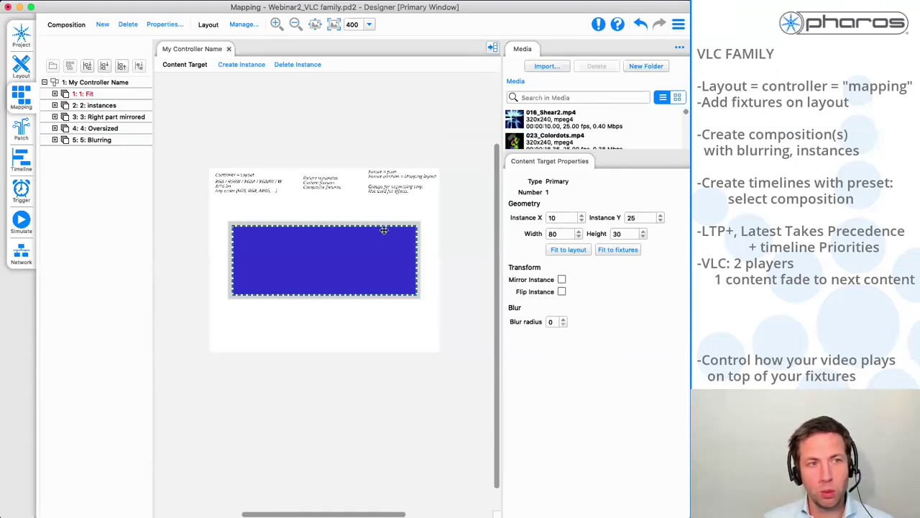
- Delete the content target covering the right half of the pixel array in the 2: instances composition, and select the remaining left one
left_click(93, 128)
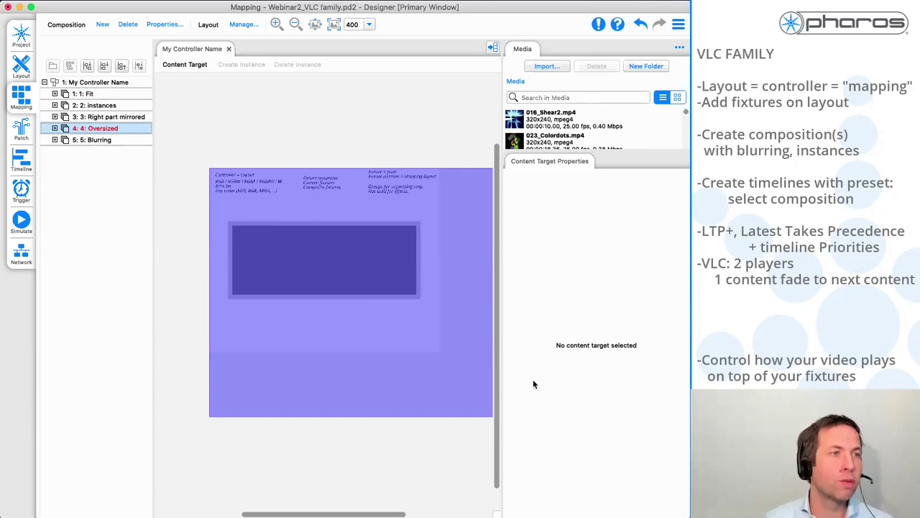
left_click(99, 106)
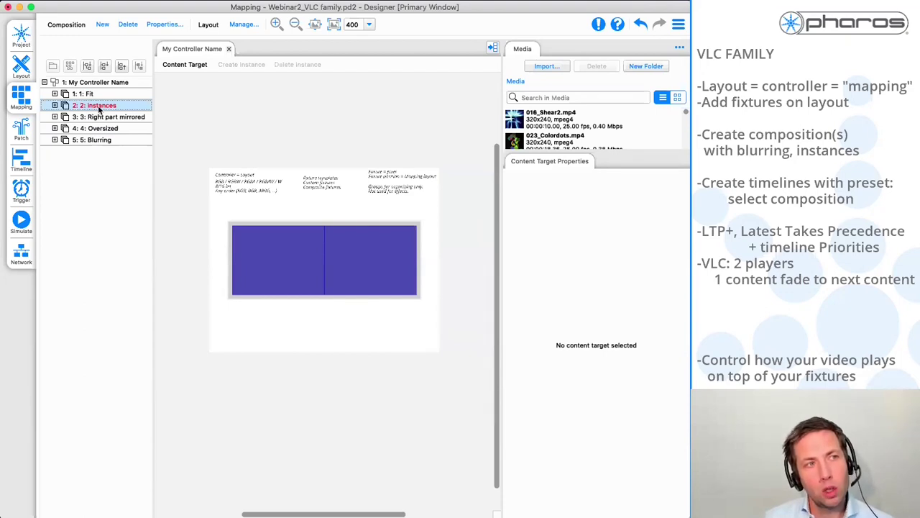
left_click(281, 268)
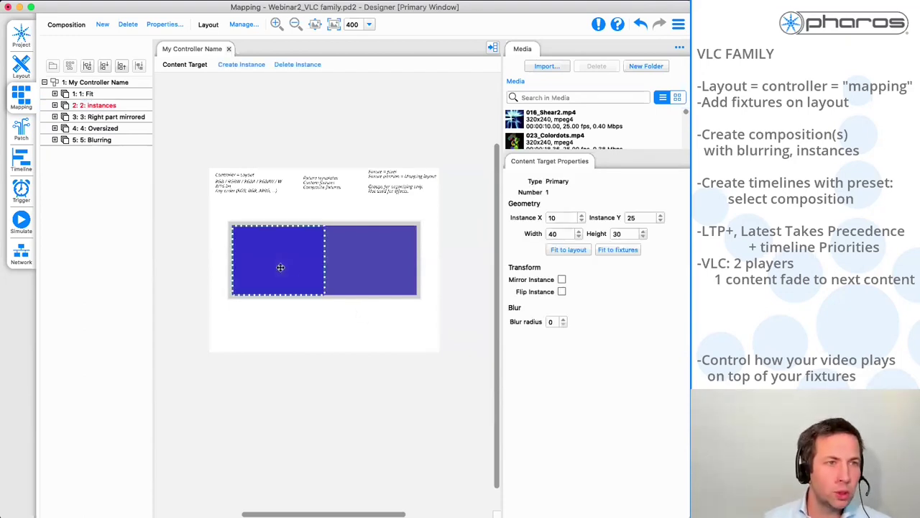
left_click(357, 267)
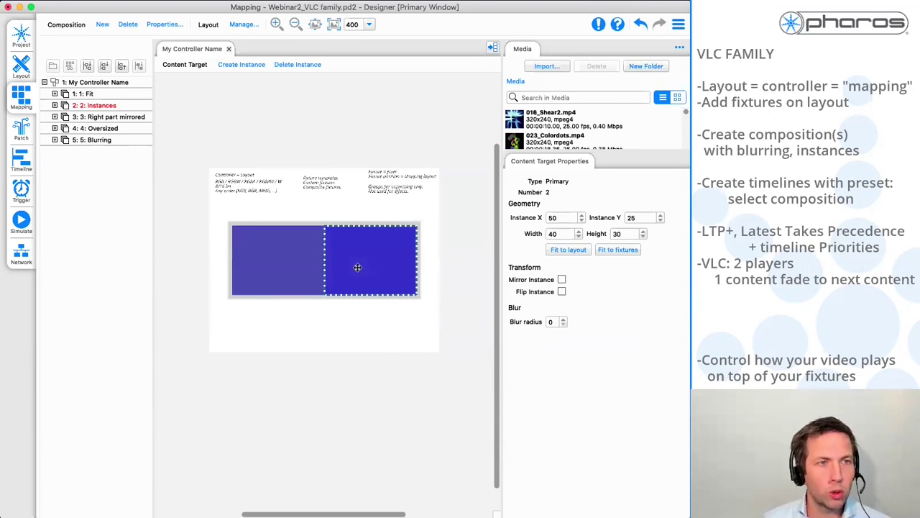
left_click(358, 268)
left_click(300, 266)
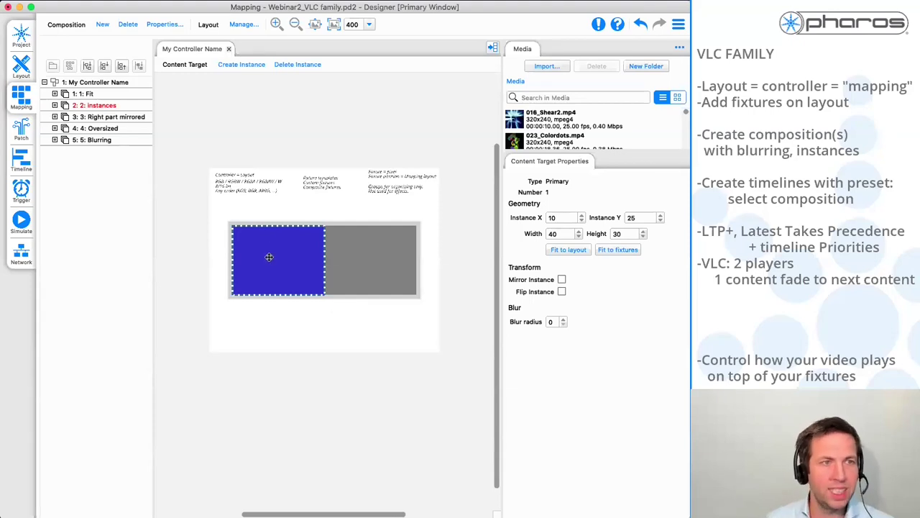
- Create an instance of the left content target and place it over the array's right half at X 50, Y 25
left_click(243, 65)
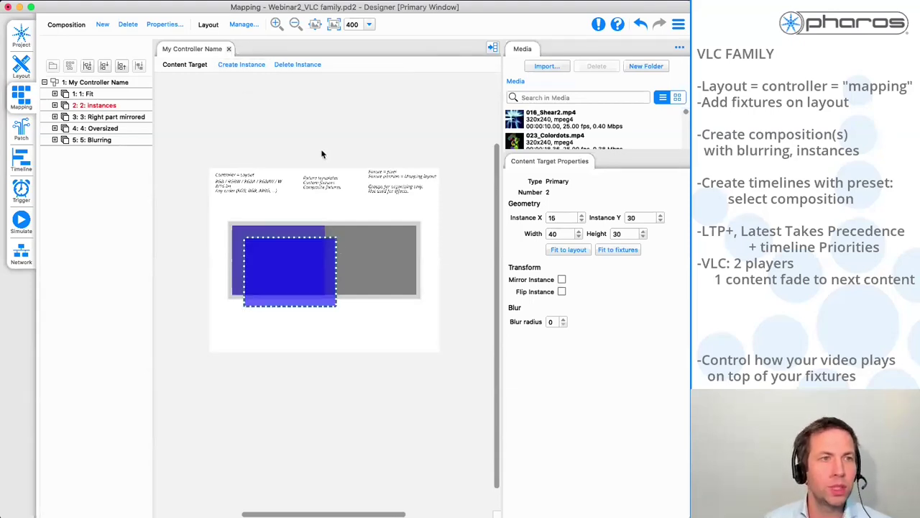
left_click_drag(259, 263, 350, 253)
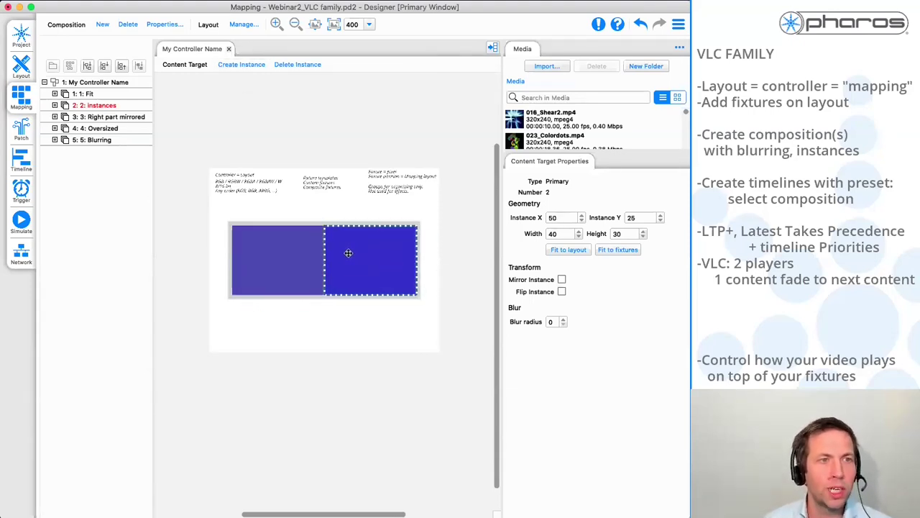
left_click(428, 257)
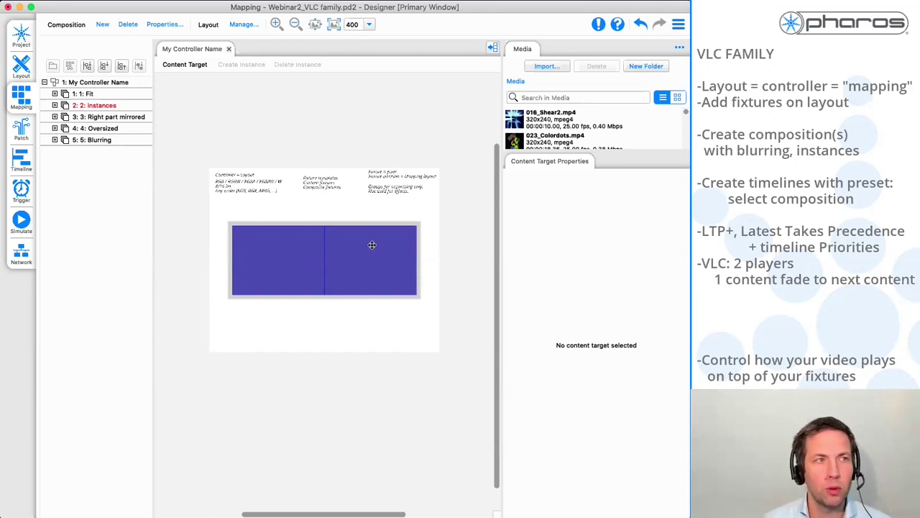
- Examine the right-hand instance of the 3: Right part mirrored composition, and compare the Mapping view with the Layout view
left_click(106, 117)
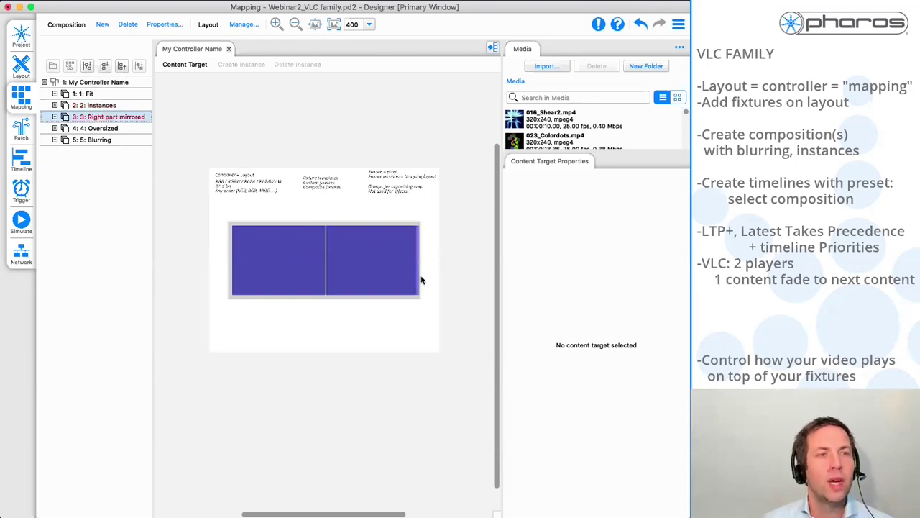
left_click(394, 264)
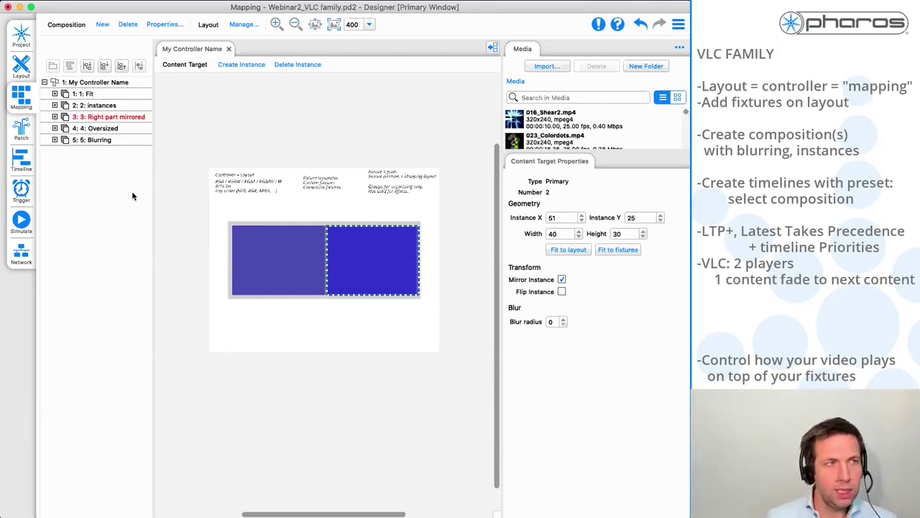
left_click(19, 76)
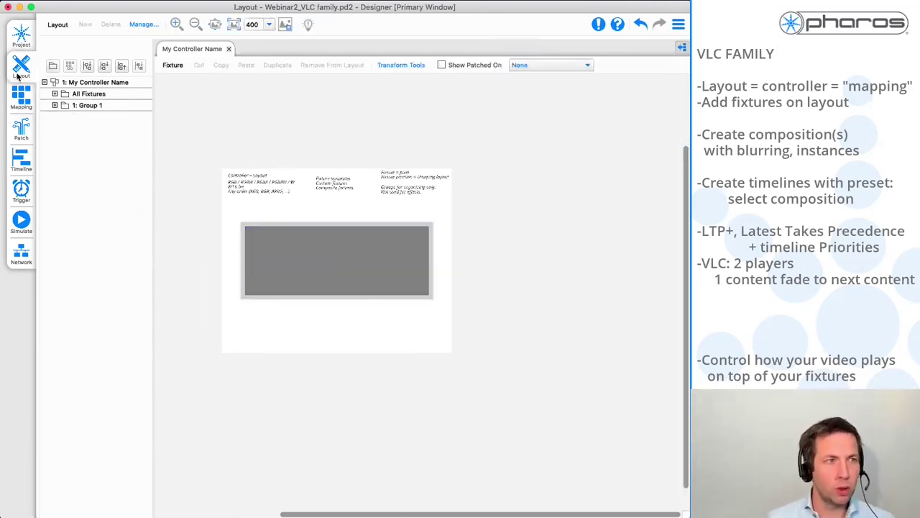
left_click(13, 102)
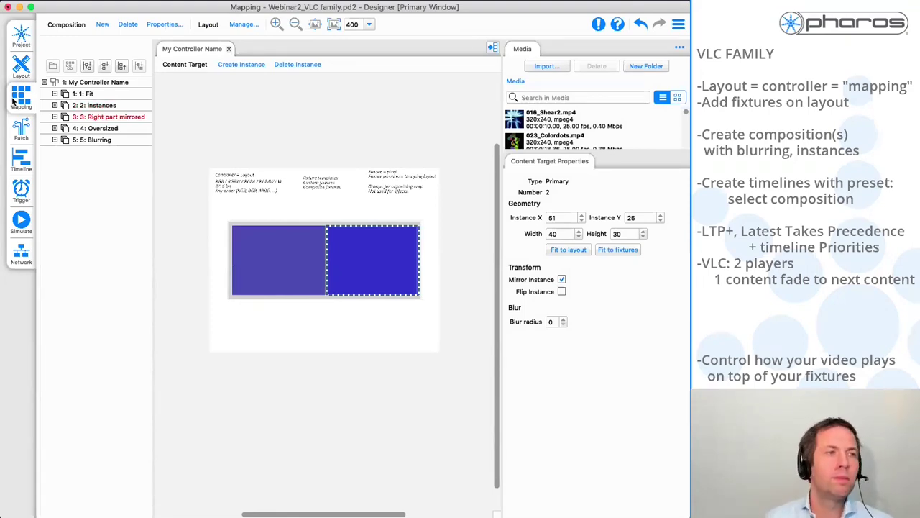
- Inspect the controller's single row and its existing preset in Timeline 1
left_click(17, 166)
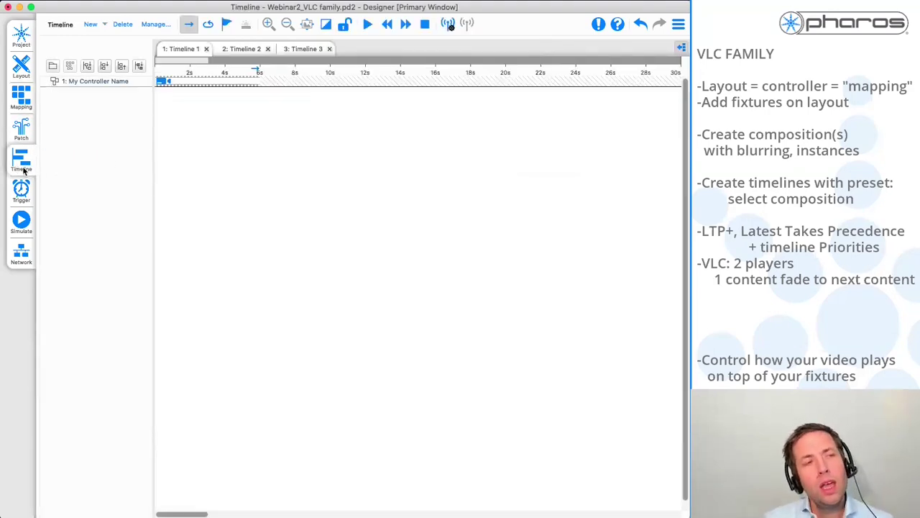
left_click(190, 84)
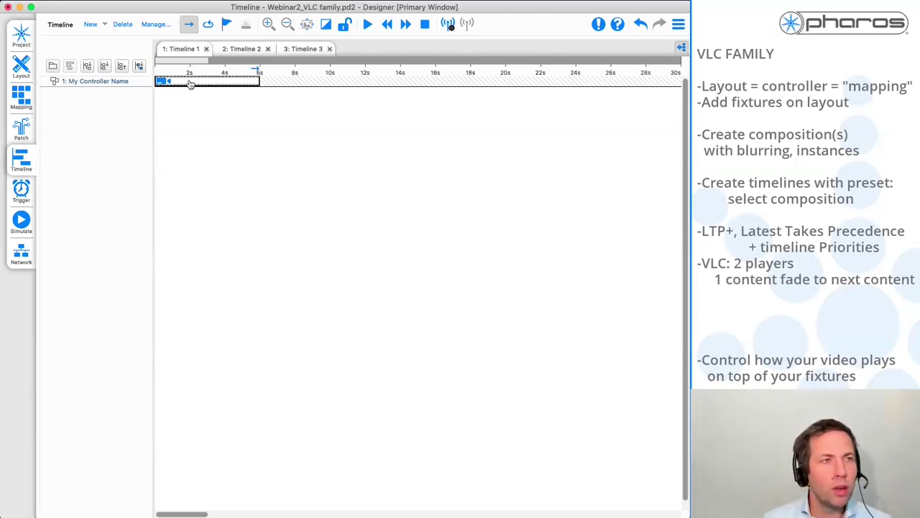
left_click(73, 82)
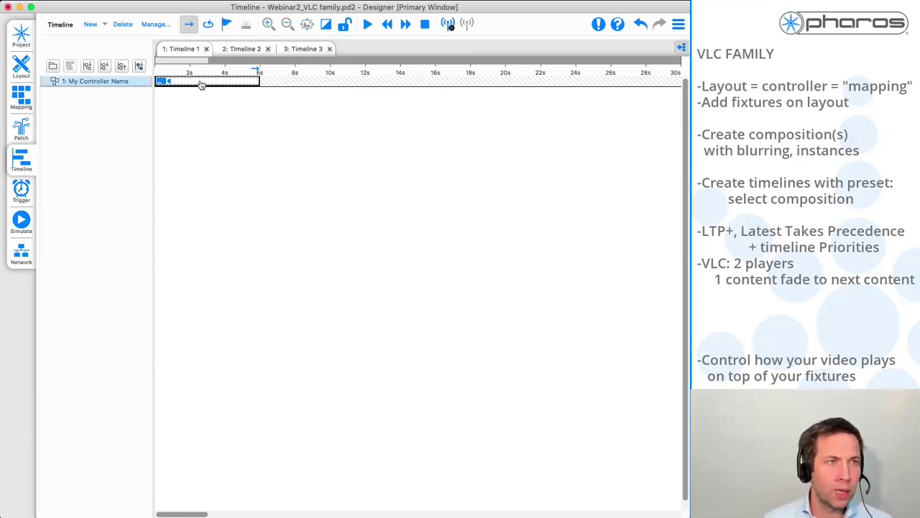
- Add five empty groups under the controller in the Layout view
left_click(22, 70)
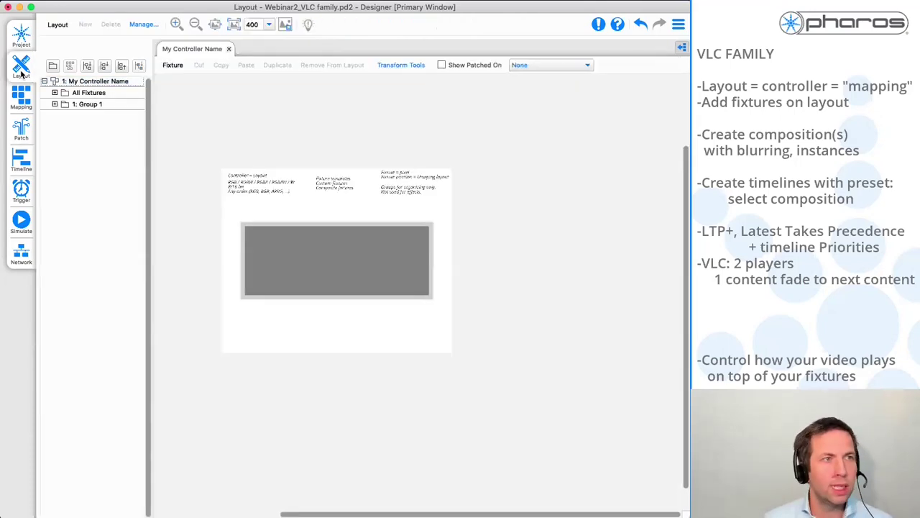
left_click(51, 68)
left_click(51, 67)
left_click(51, 68)
left_click(51, 68)
left_click(51, 68)
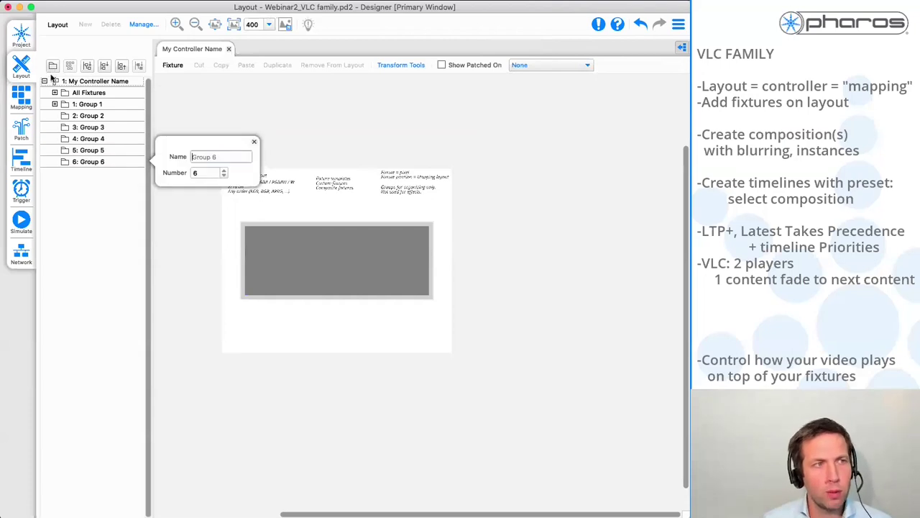
left_click(84, 194)
- Return to Timeline 1, select the controller's row and show the preset library beside the timeline
left_click(21, 162)
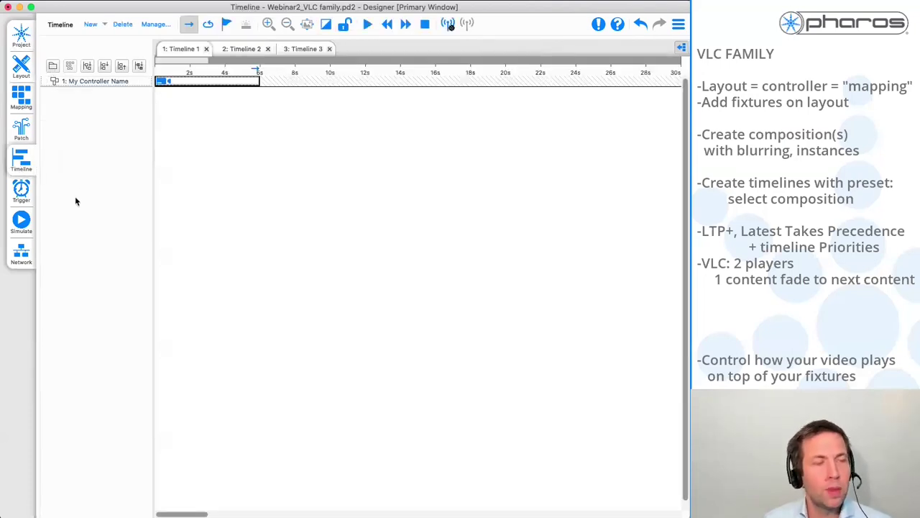
left_click(98, 81)
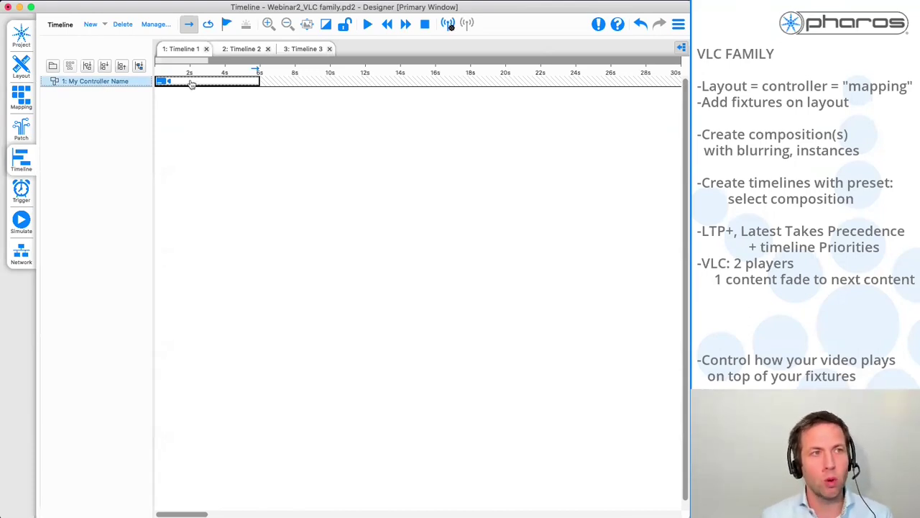
left_click(680, 48)
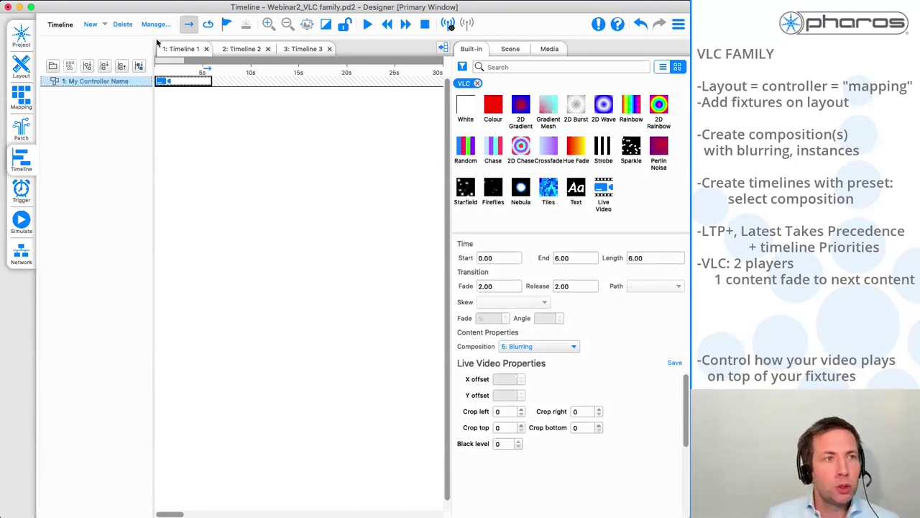
- Try the Colour preset and the 023_Colordots.mp4 media clip on the controller's row in Timeline 1
left_click_drag(494, 106, 166, 86)
left_click(550, 49)
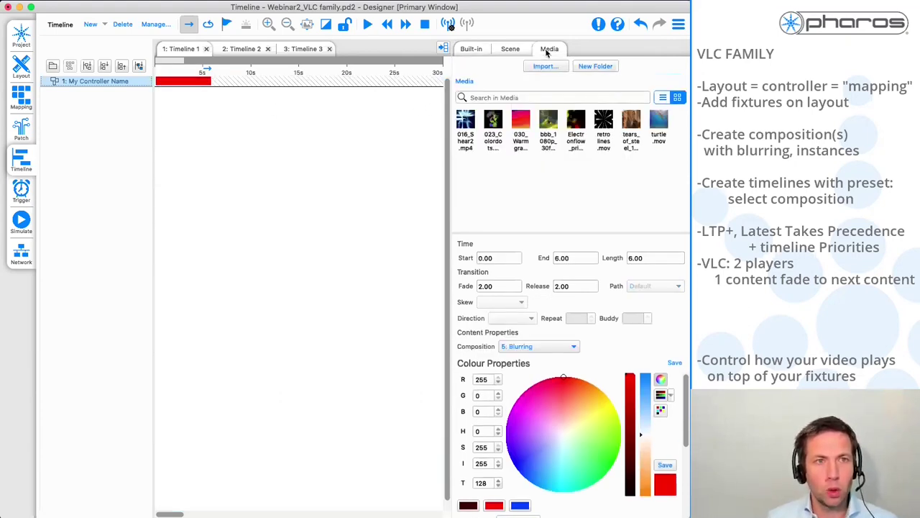
left_click_drag(496, 126, 265, 82)
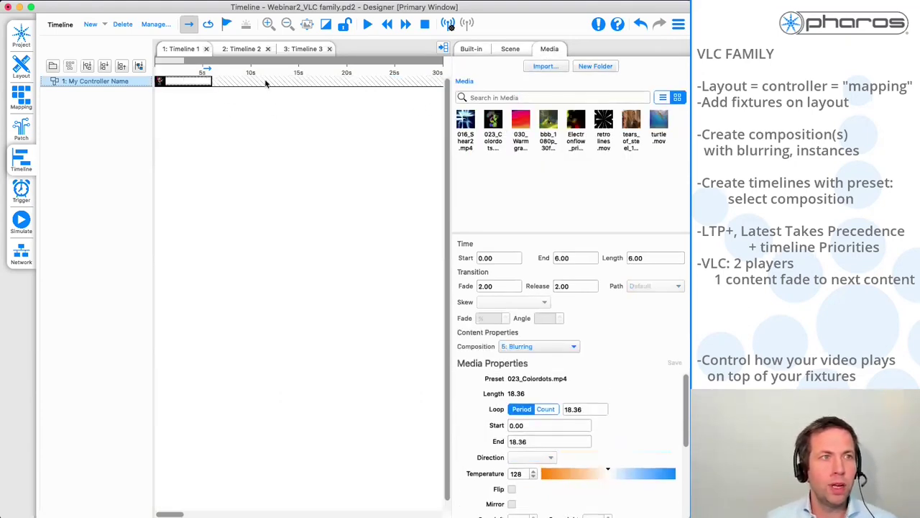
- Apply the Live Video preset to the controller's row in Timeline 1 and set its composition to 1: Fit
left_click(471, 49)
left_click_drag(604, 190, 191, 91)
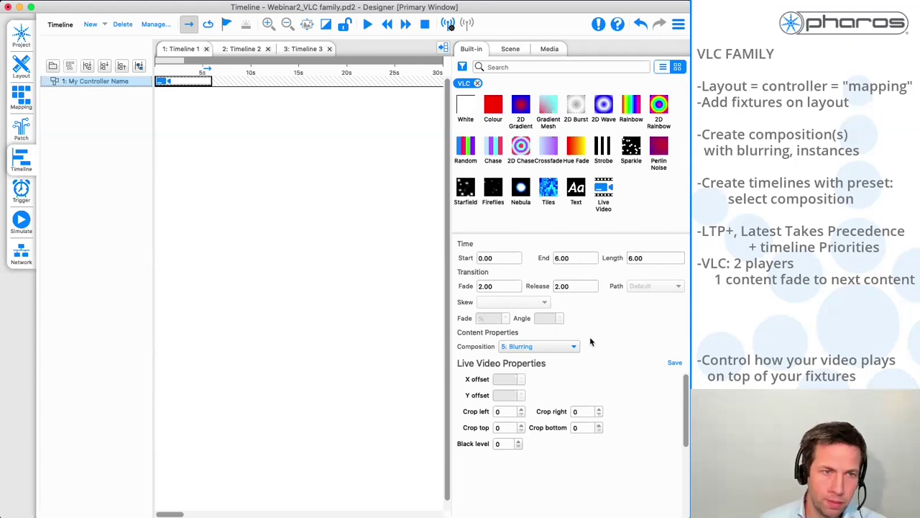
left_click(513, 347)
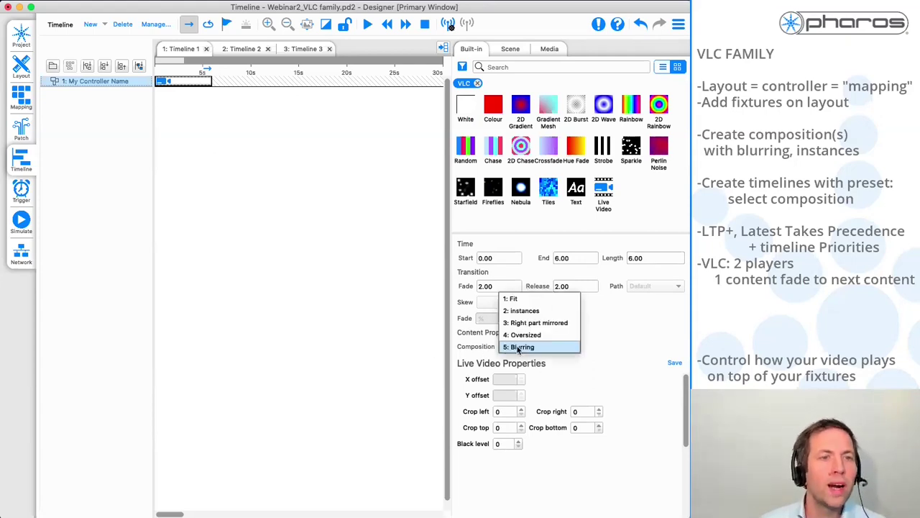
left_click(528, 302)
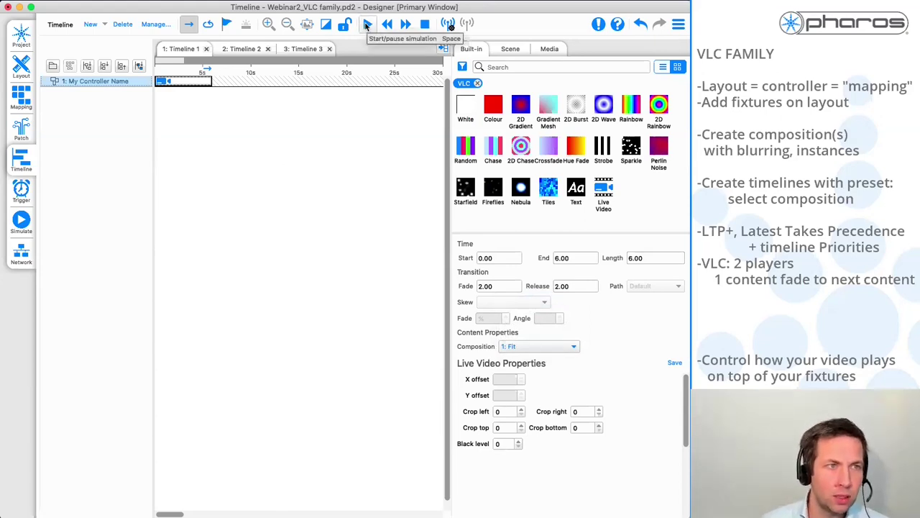
- Simulate Timeline 1 briefly, pause it, and view the Live Video output in a separate Simulate window alongside the timeline
left_click(368, 25)
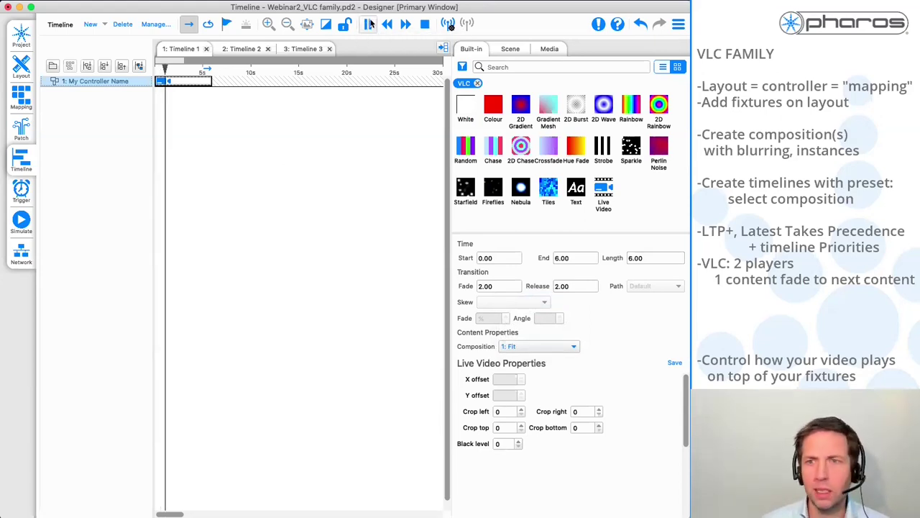
left_click(369, 24)
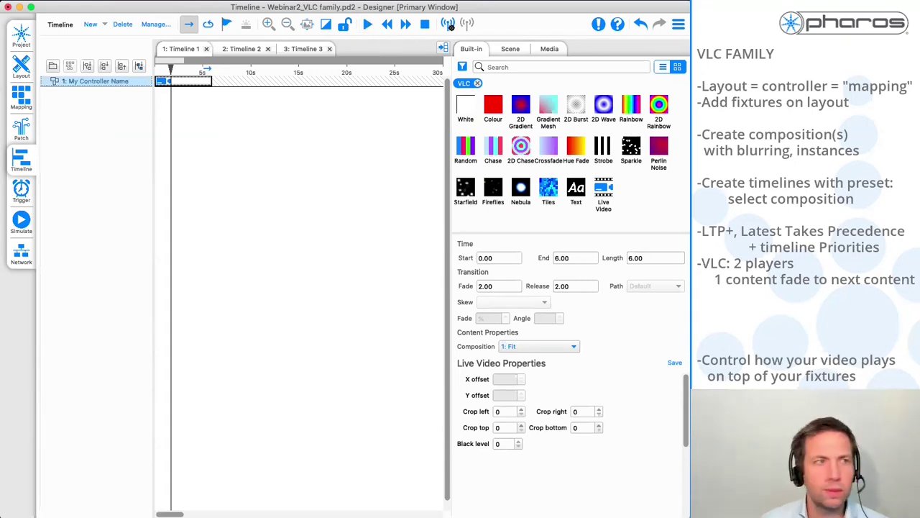
left_click(21, 223)
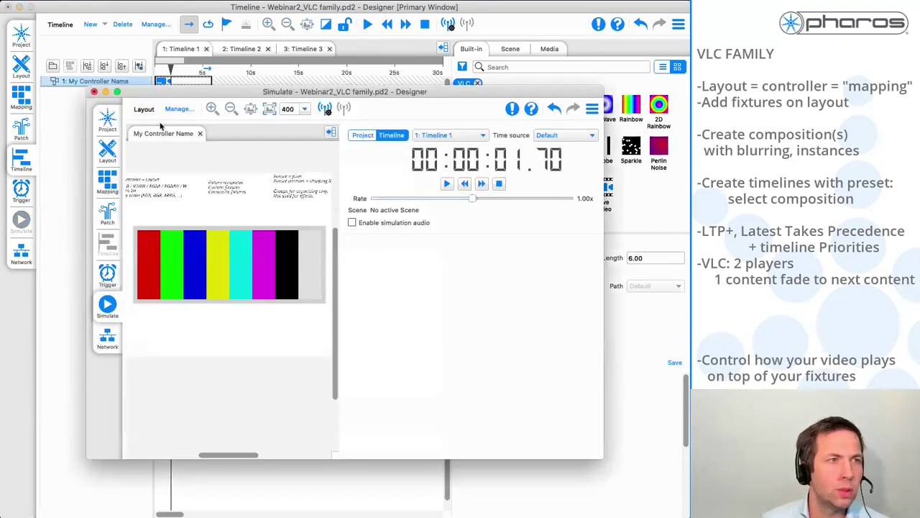
left_click(449, 25)
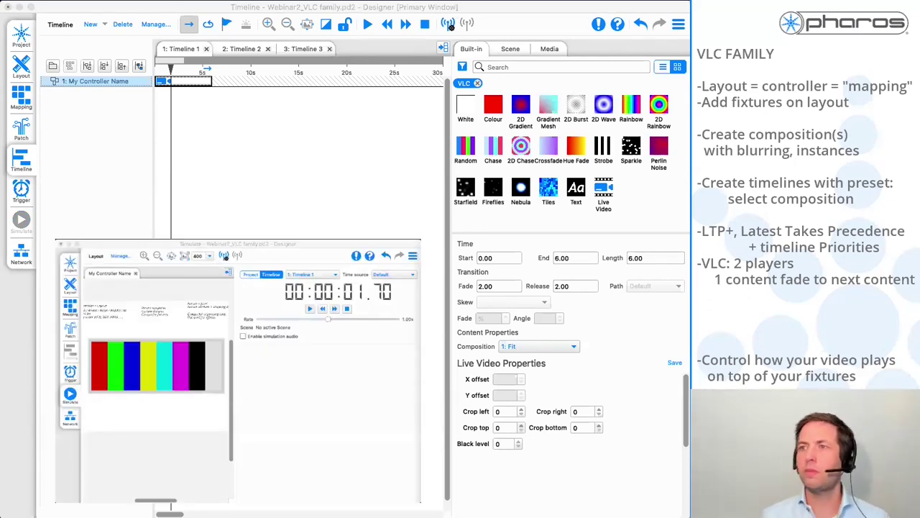
left_click(185, 82)
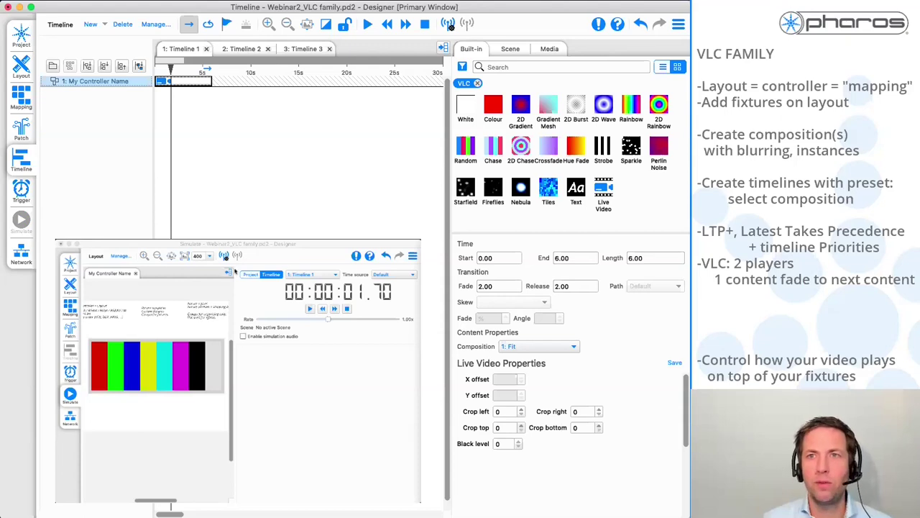
- Preview Timeline 1's Live Video preset with compositions 4: Oversized and 2: instances, and set it to 3: Right part mirrored
left_click(228, 272)
left_click(172, 256)
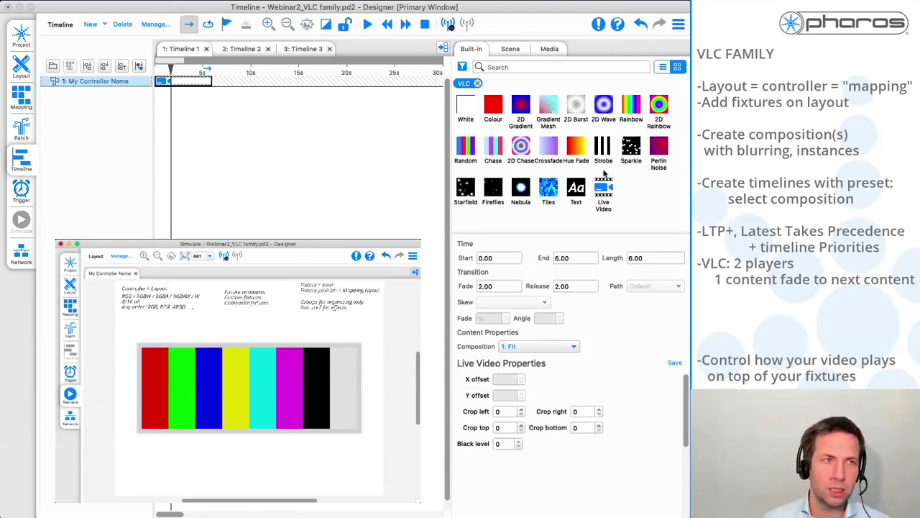
left_click(518, 347)
left_click(517, 347)
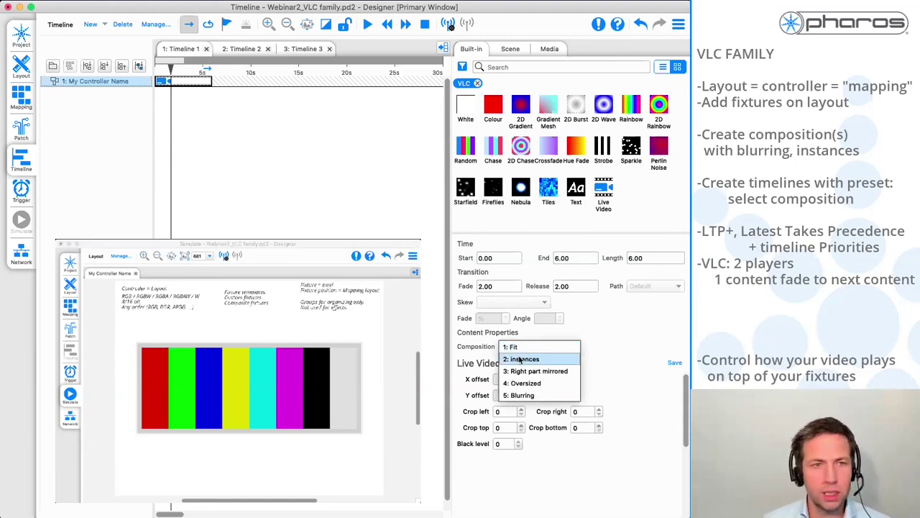
left_click(522, 383)
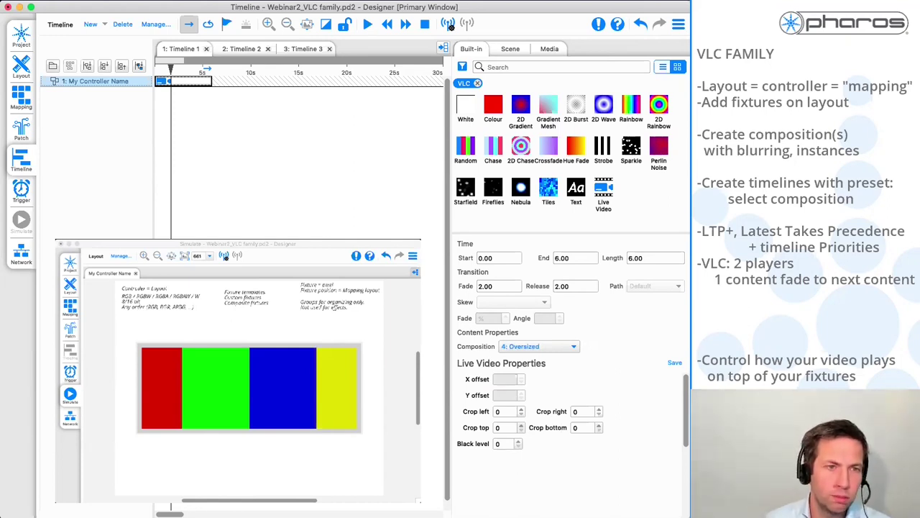
left_click(543, 348)
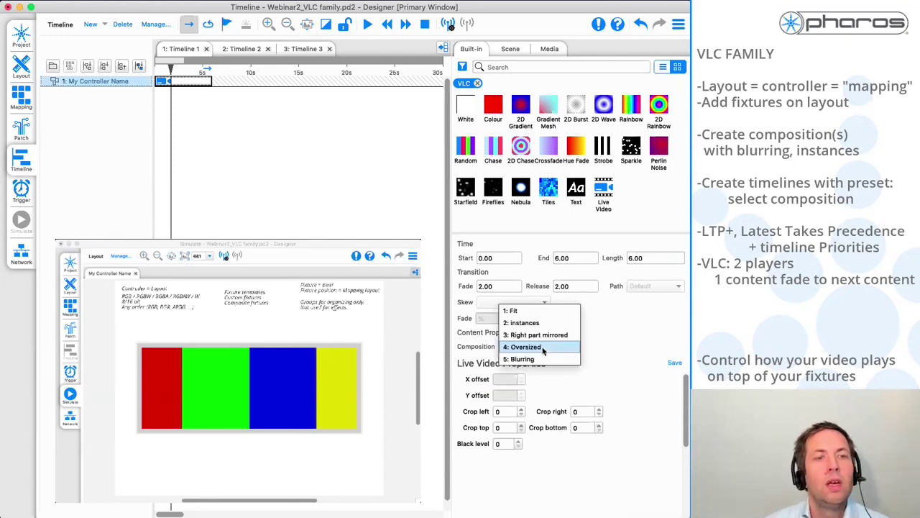
left_click(544, 323)
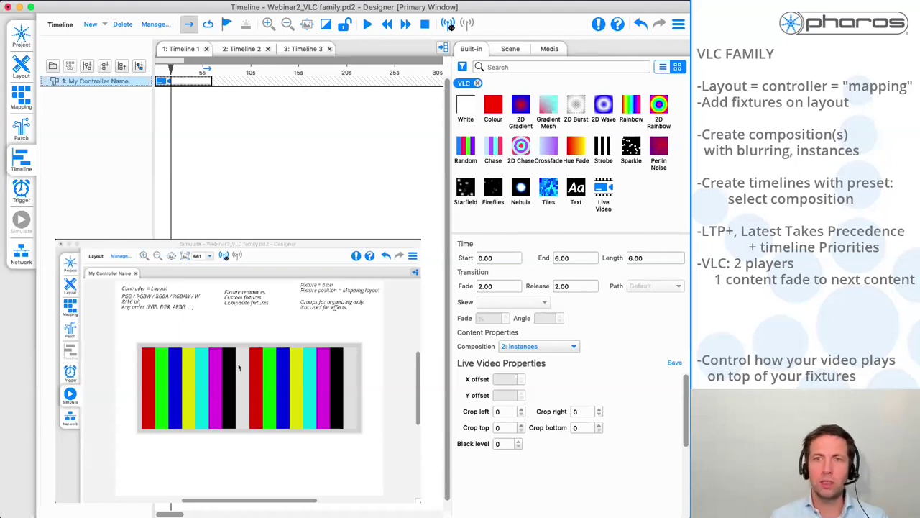
left_click(526, 348)
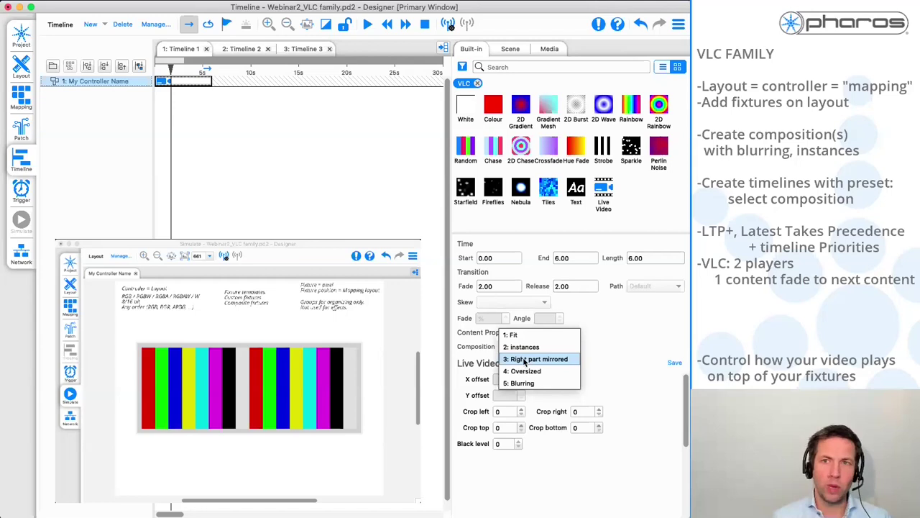
left_click(525, 360)
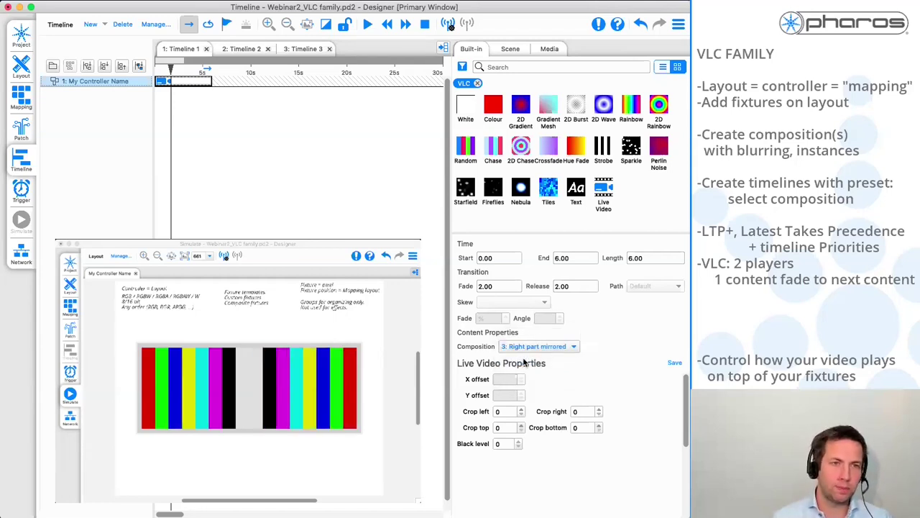
- Simulate Timeline 2, pausing and resuming playback, and inspect the composition and properties of its first 2D Wave preset
left_click(231, 49)
left_click(369, 25)
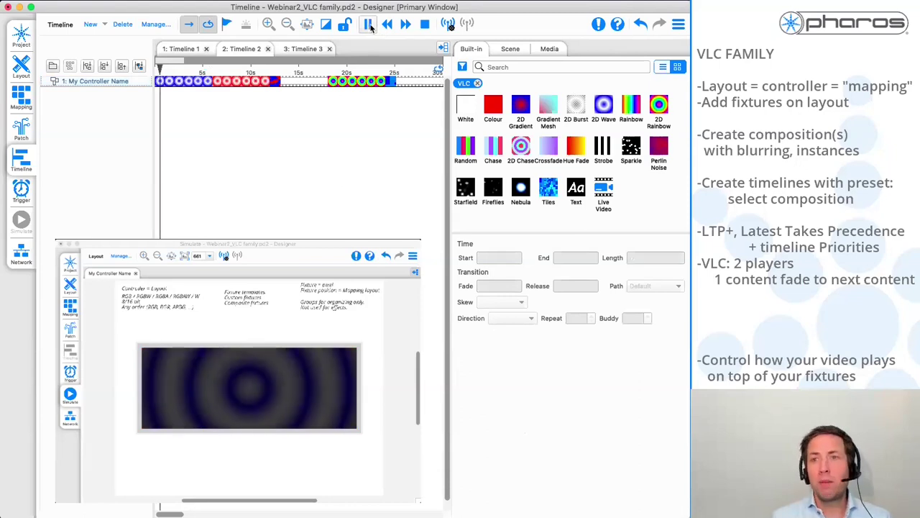
left_click(179, 81)
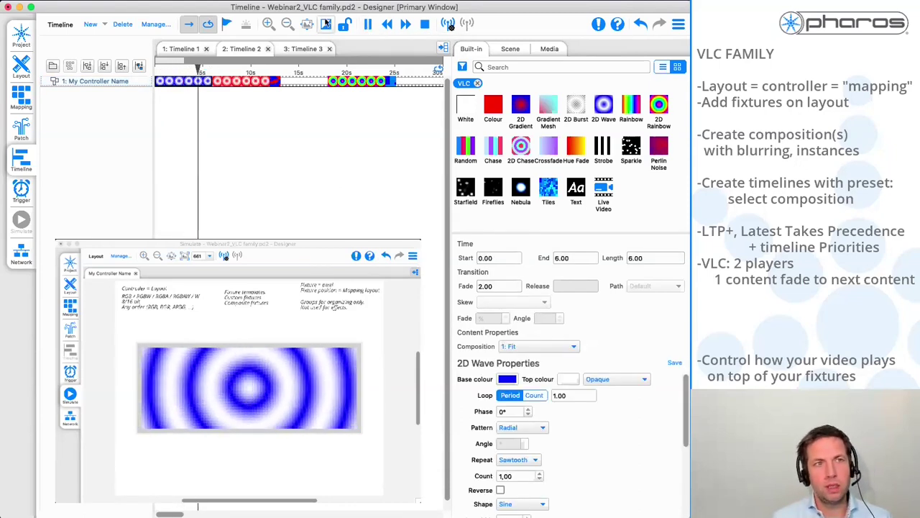
left_click(369, 24)
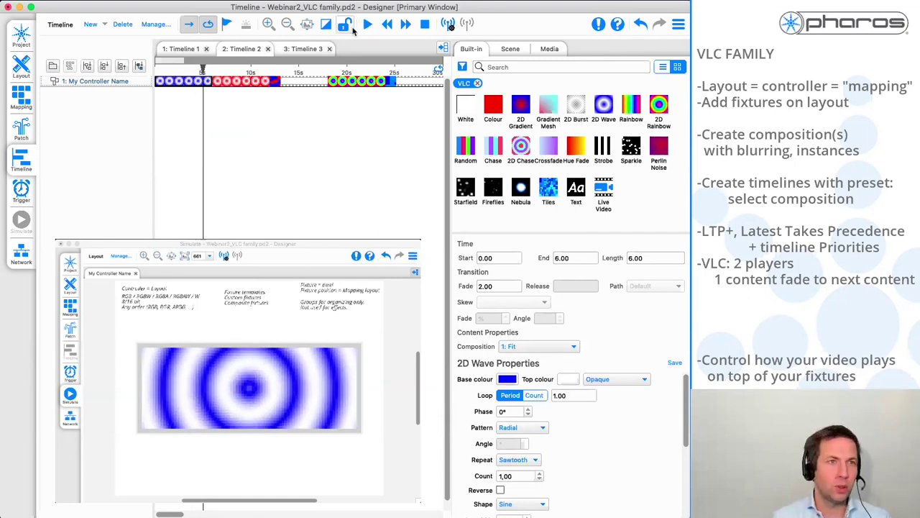
left_click(366, 23)
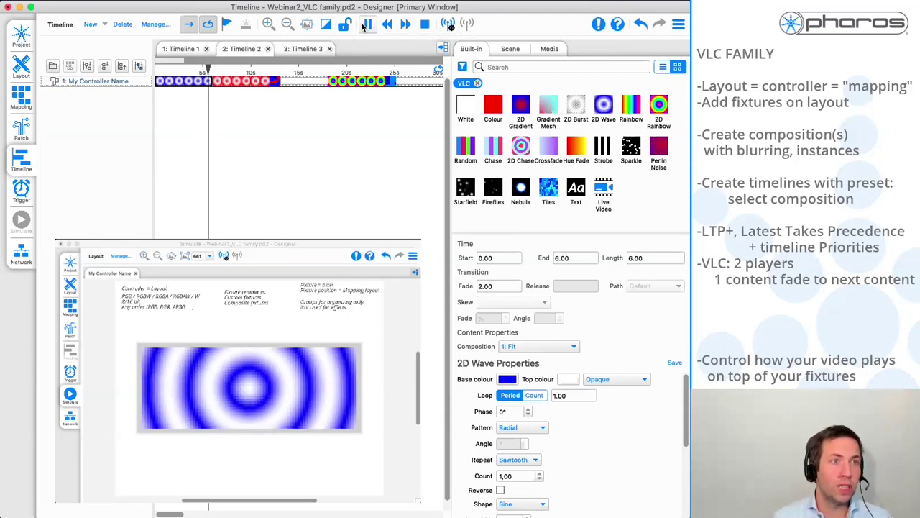
- Inspect the compositions of the second 2D Wave, Perlin Noise, 2D Rainbow and Tiles presets while simulating Timeline 2, pausing on the Tiles preset
left_click(241, 80)
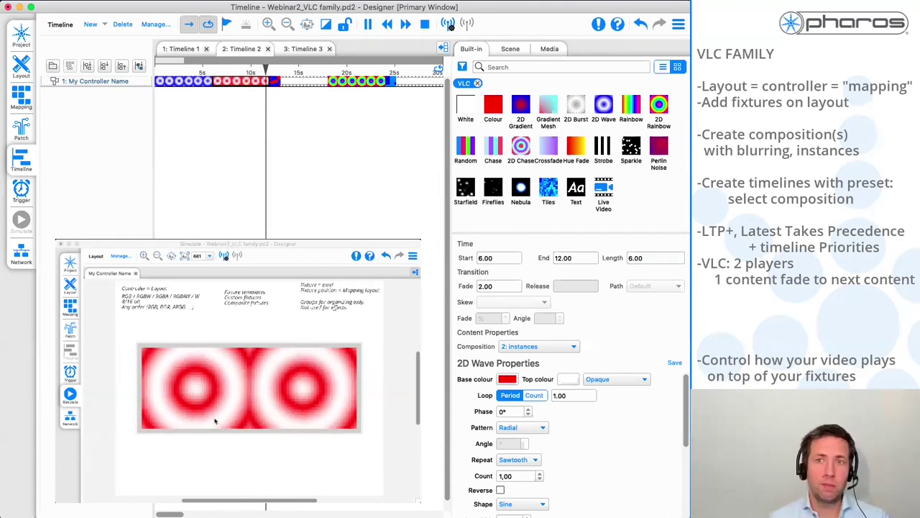
left_click(313, 83)
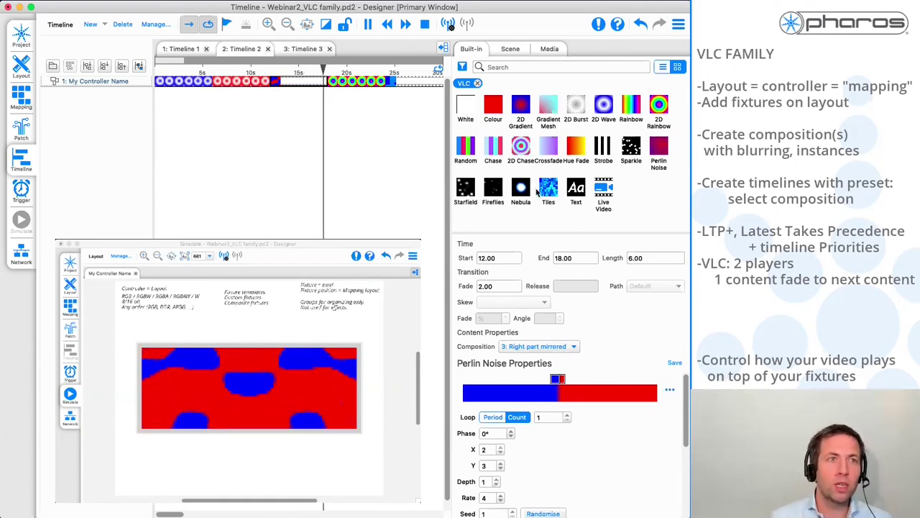
left_click(295, 73)
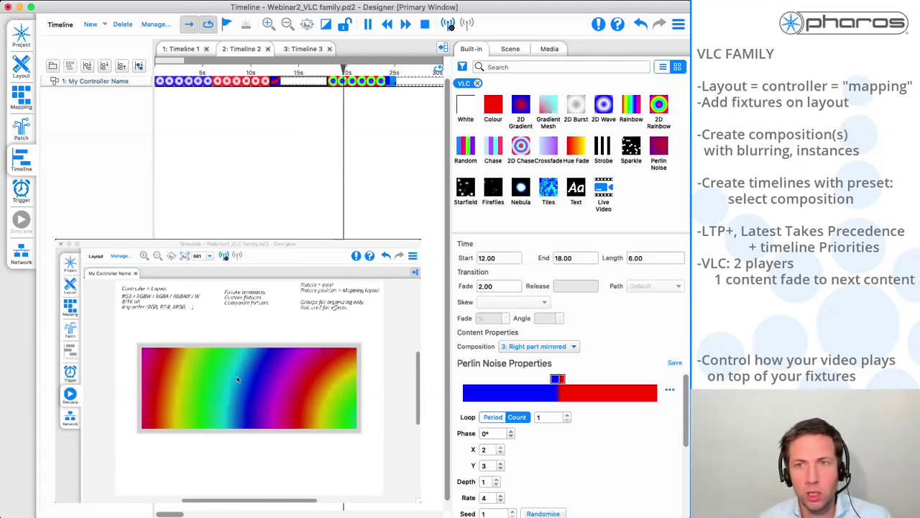
left_click(361, 80)
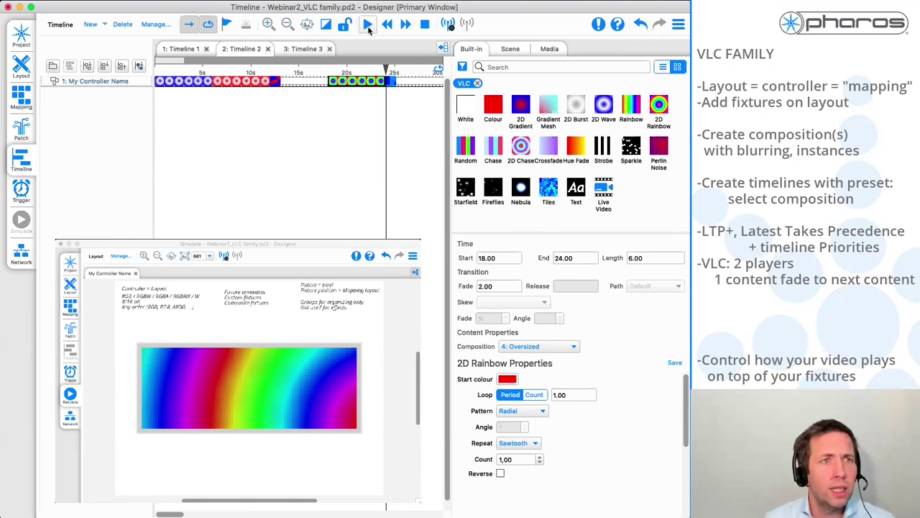
left_click(368, 24)
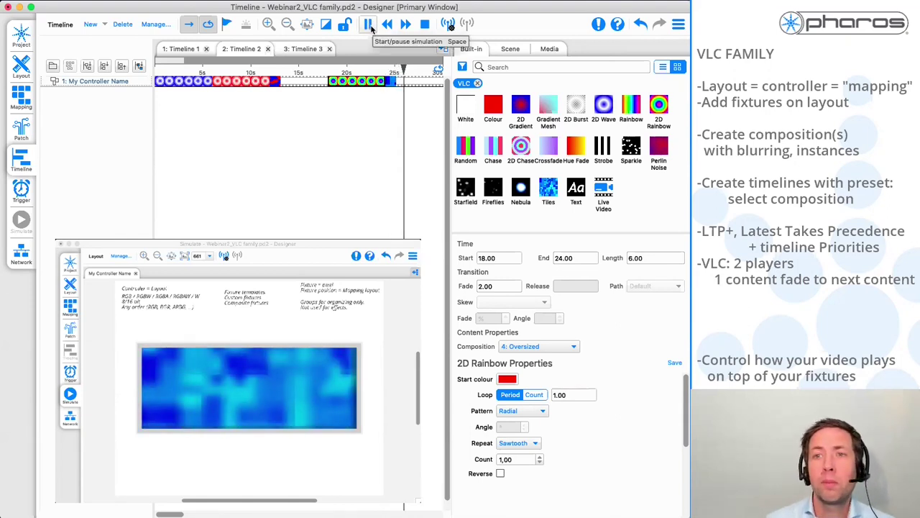
left_click(369, 24)
left_click(405, 84)
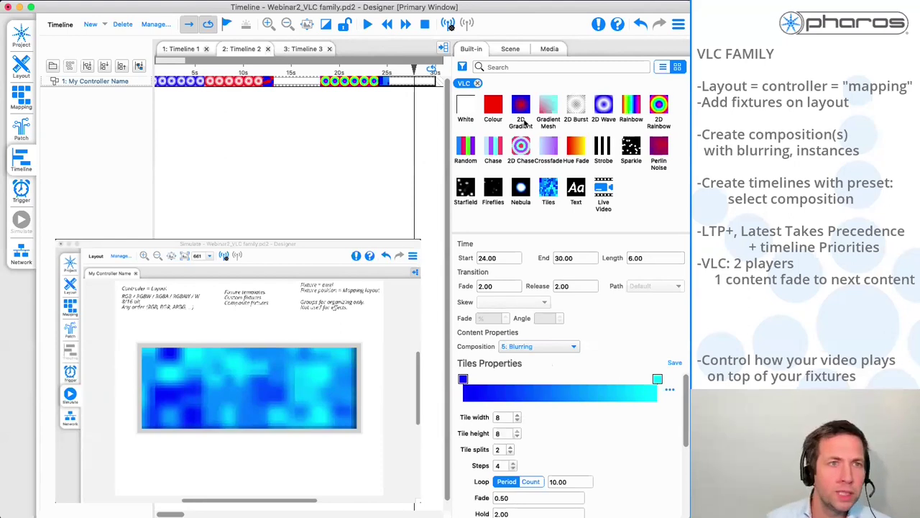
- In Mapping, try blur radii of 4, 1 and 0 on the content target of composition 5: Blurring
left_click(22, 100)
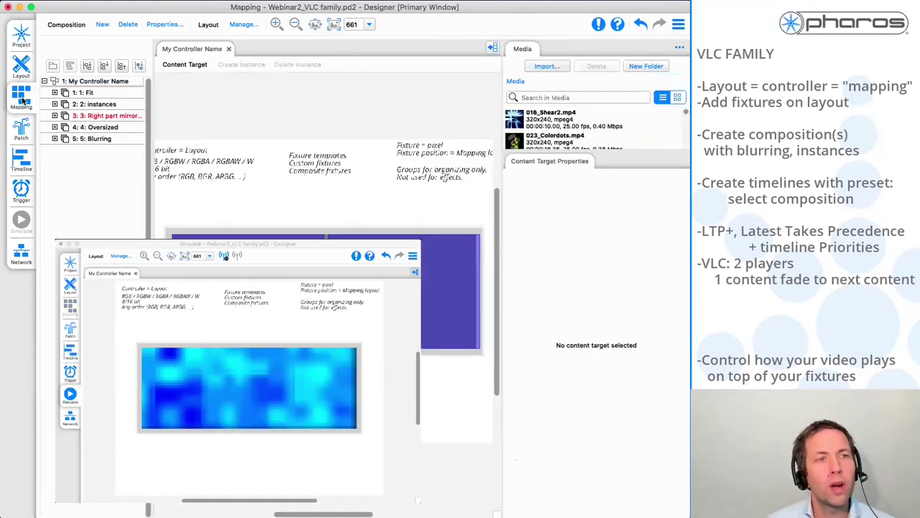
left_click(90, 139)
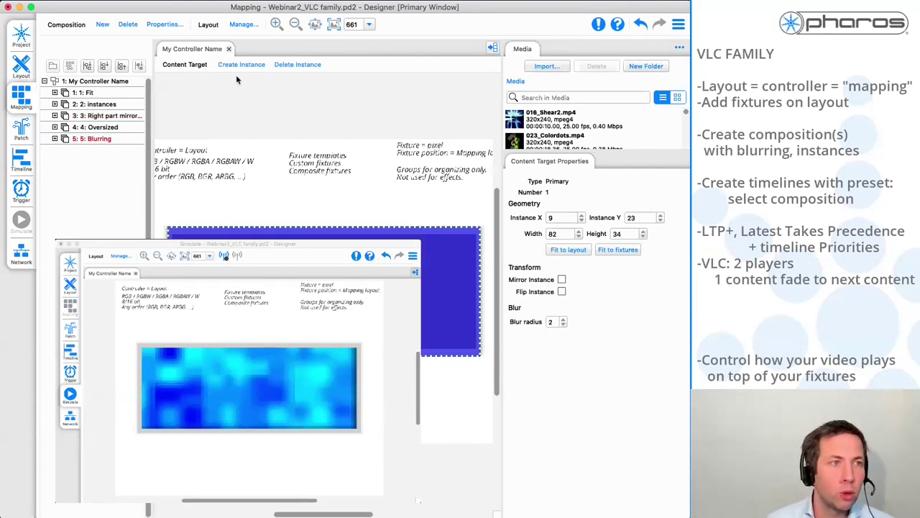
left_click(564, 321)
left_click(564, 322)
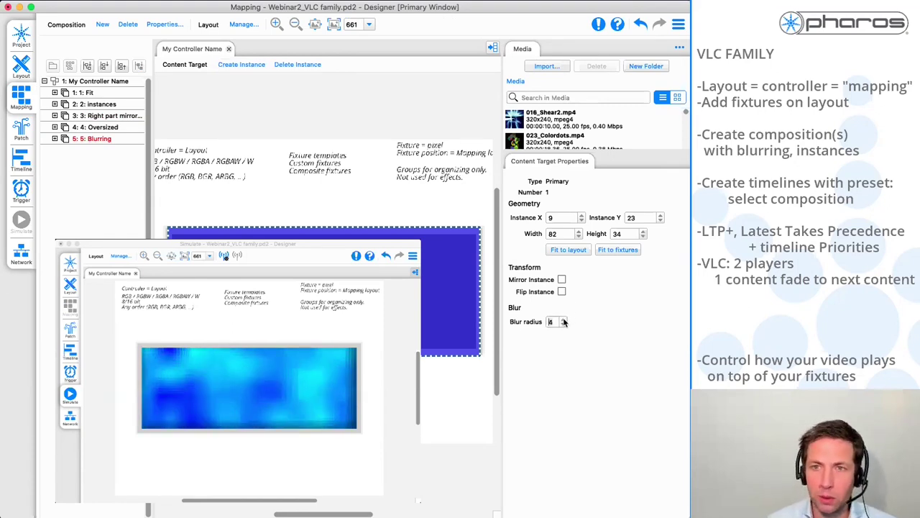
left_click(564, 324)
left_click(564, 324)
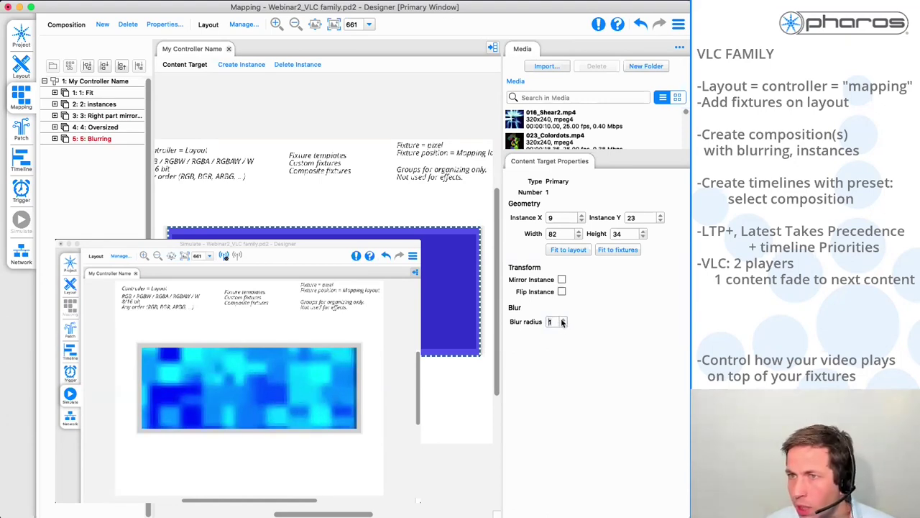
left_click(564, 325)
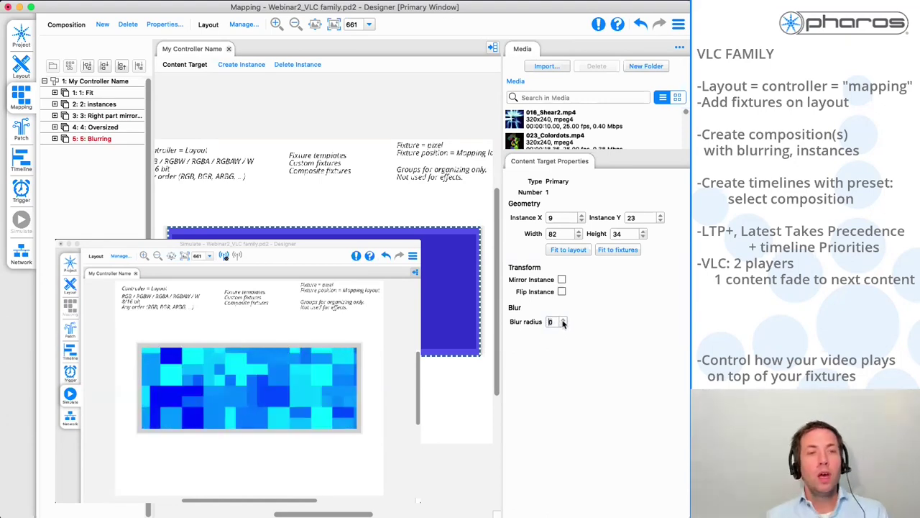
- Compare blur radii of 2 and 0 on the Blurring composition's content target, and leave the radius at 2
left_click(564, 322)
left_click(564, 321)
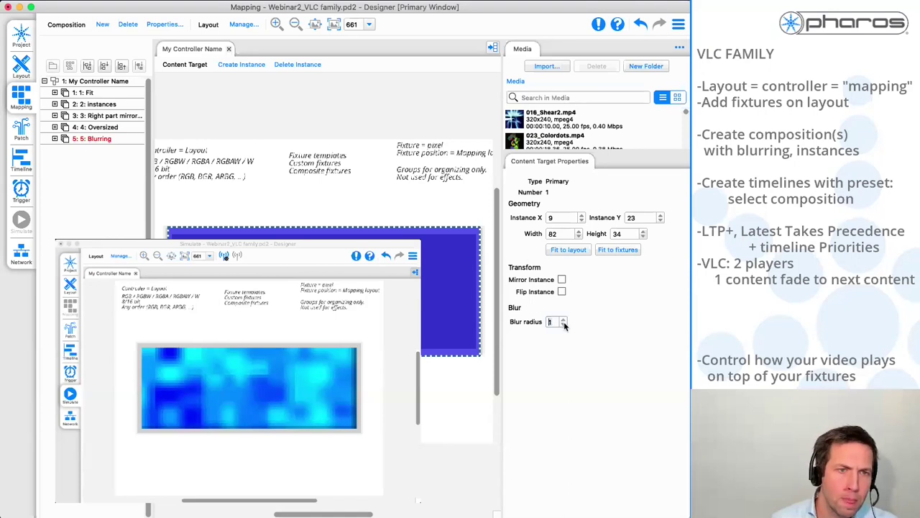
left_click(564, 324)
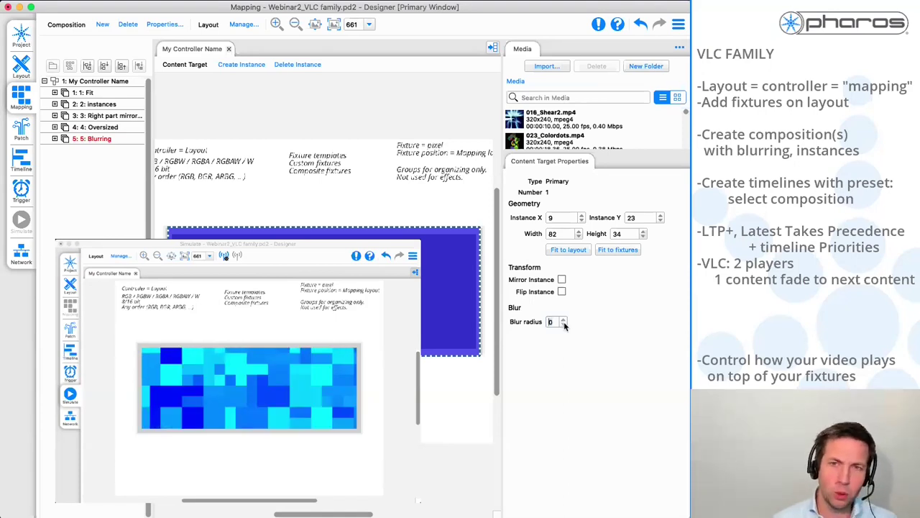
left_click(565, 321)
left_click(565, 320)
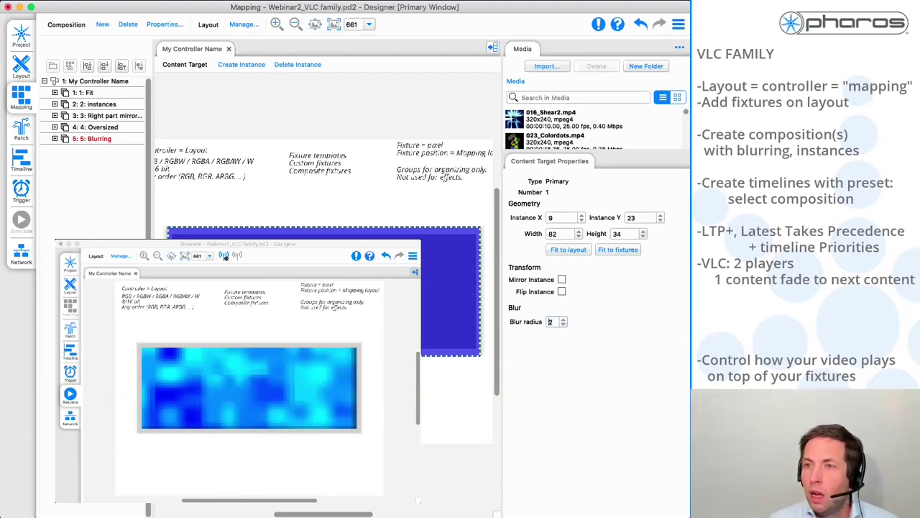
- Return to Timeline 2 and simulate the change from the blue 2D Wave preset to the red one
left_click(20, 162)
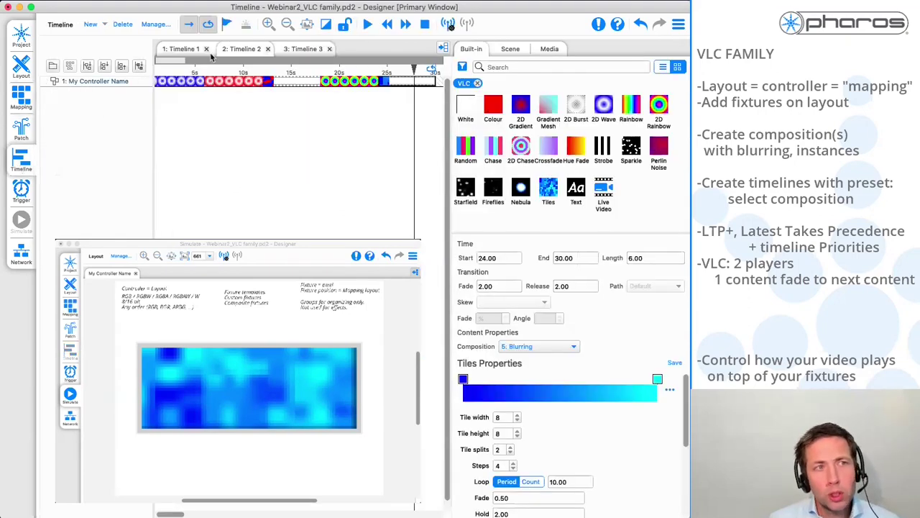
left_click(188, 49)
left_click(238, 51)
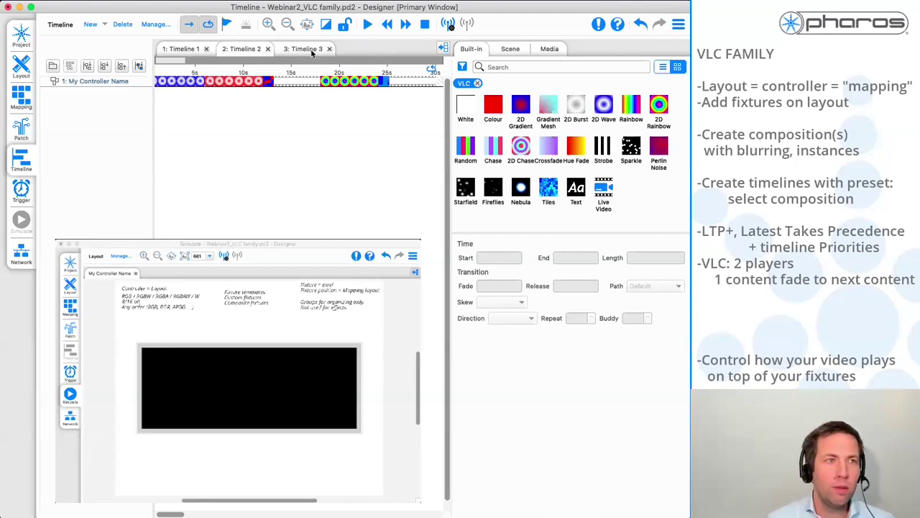
left_click(186, 81)
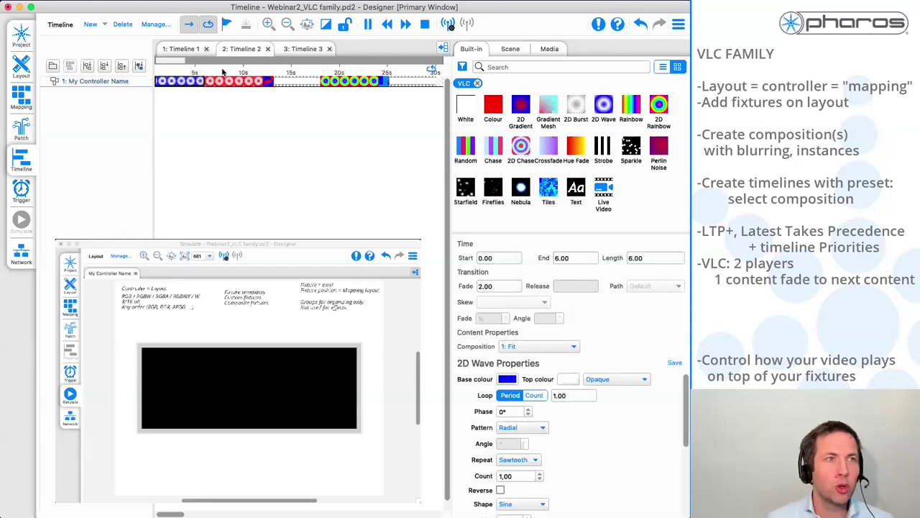
left_click(367, 23)
left_click(204, 72)
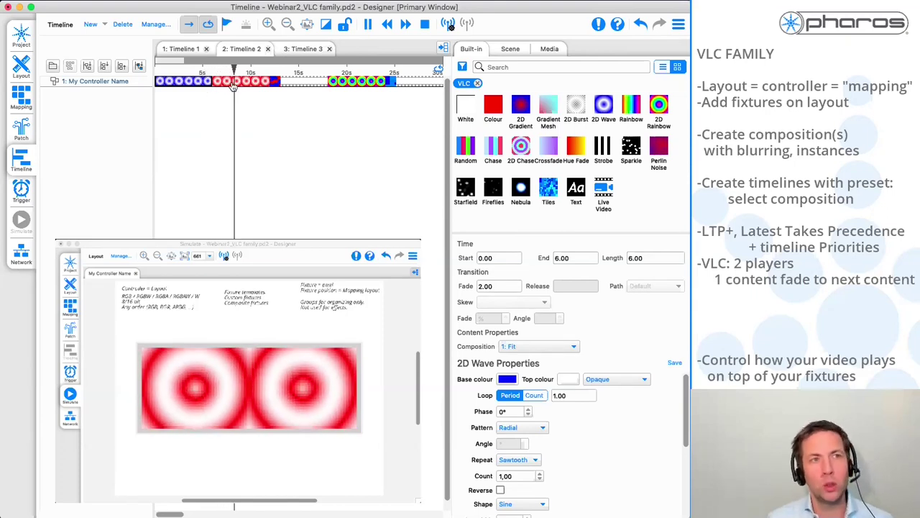
left_click(371, 26)
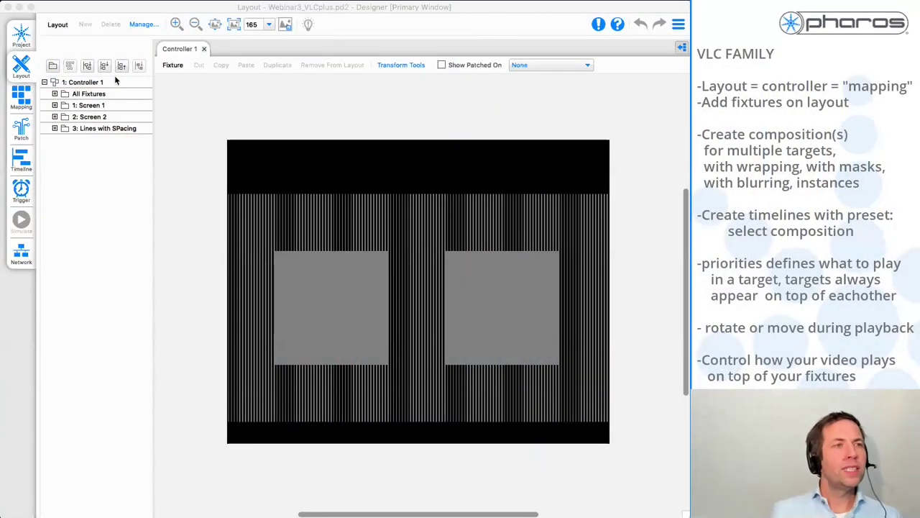
- In the Webinar3_VLCplus project, check Controller 1's type in the network list and set its layout background colour to near-white
left_click(21, 256)
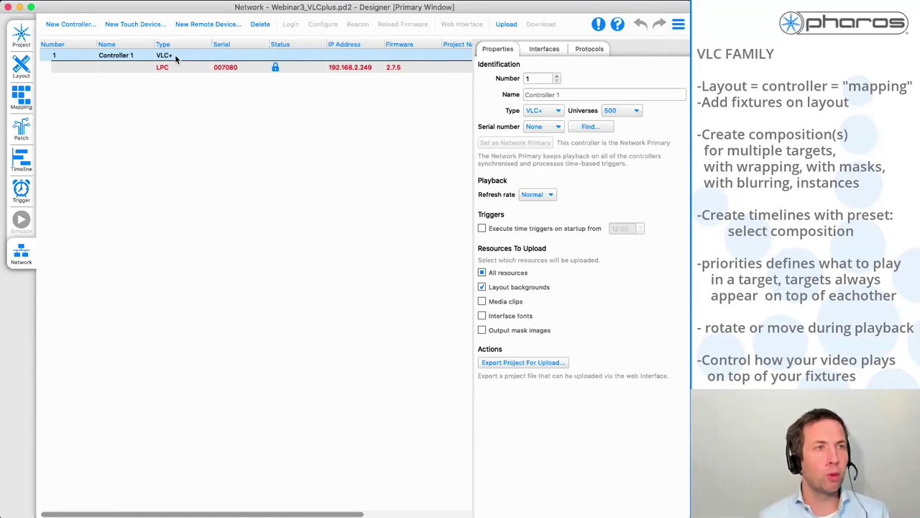
left_click(19, 69)
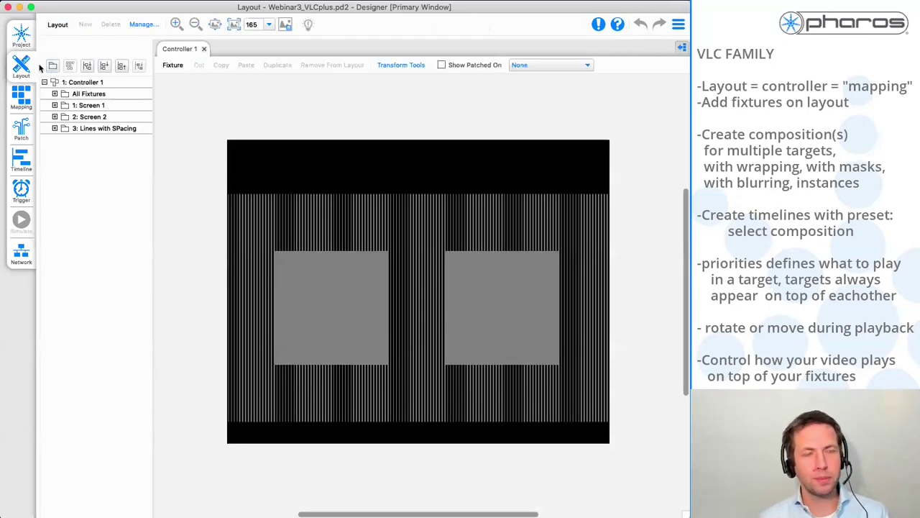
left_click(146, 24)
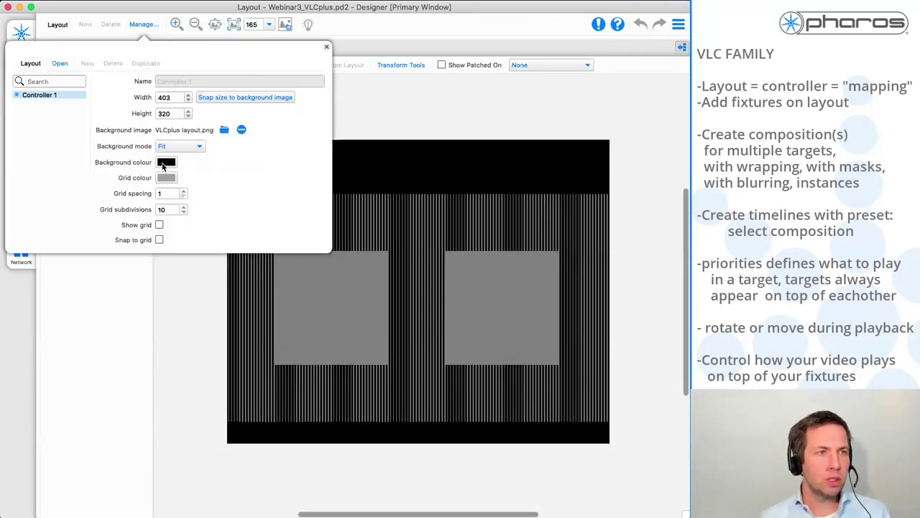
left_click(166, 162)
left_click(235, 212)
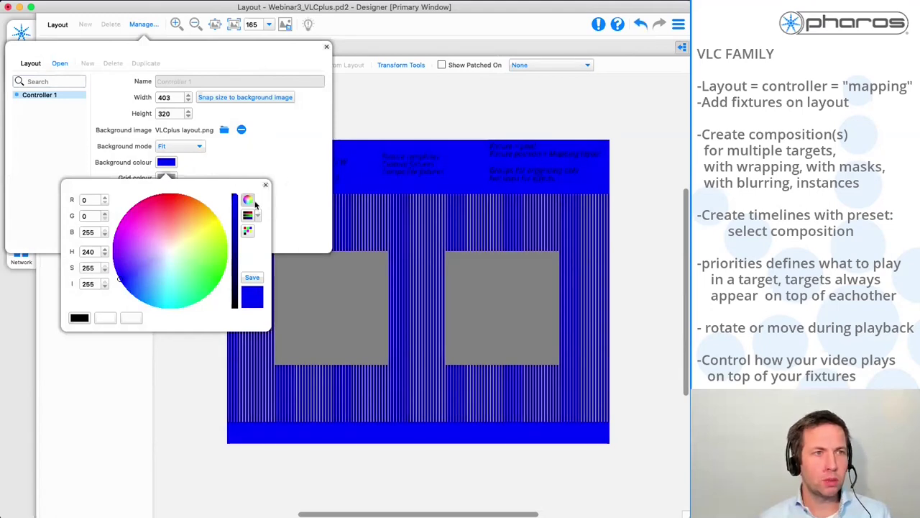
left_click(177, 250)
left_click(405, 116)
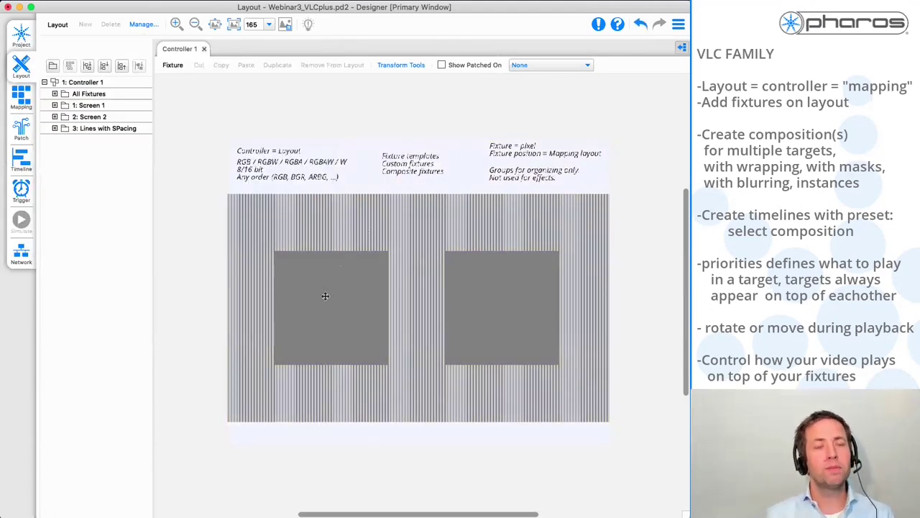
- Examine the pixel density of the line and screen fixtures, and select two adjacent lines crossing the first screen
scroll(301, 268, "up", 10)
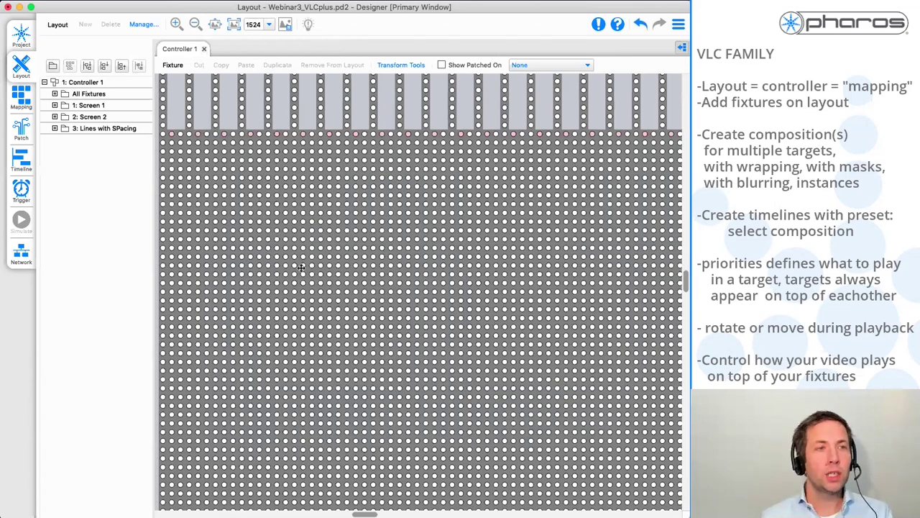
scroll(341, 210, "down", 4)
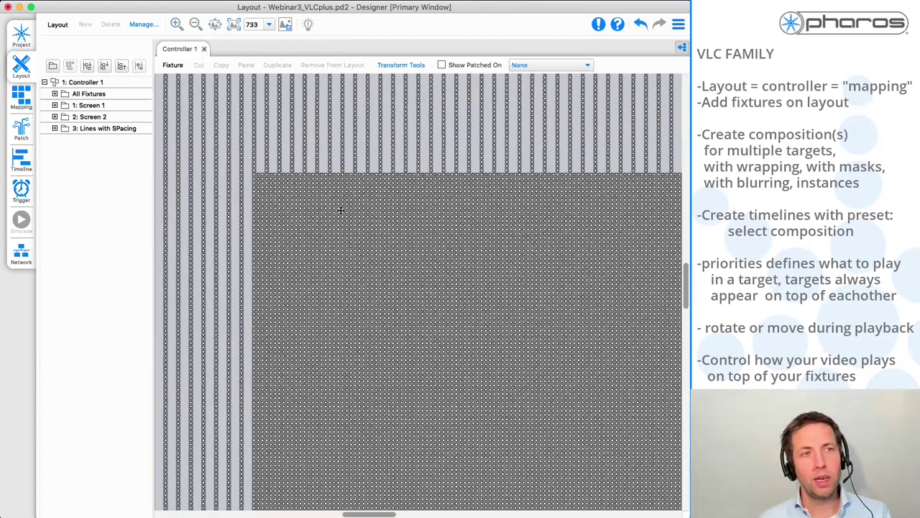
scroll(341, 210, "down", 1)
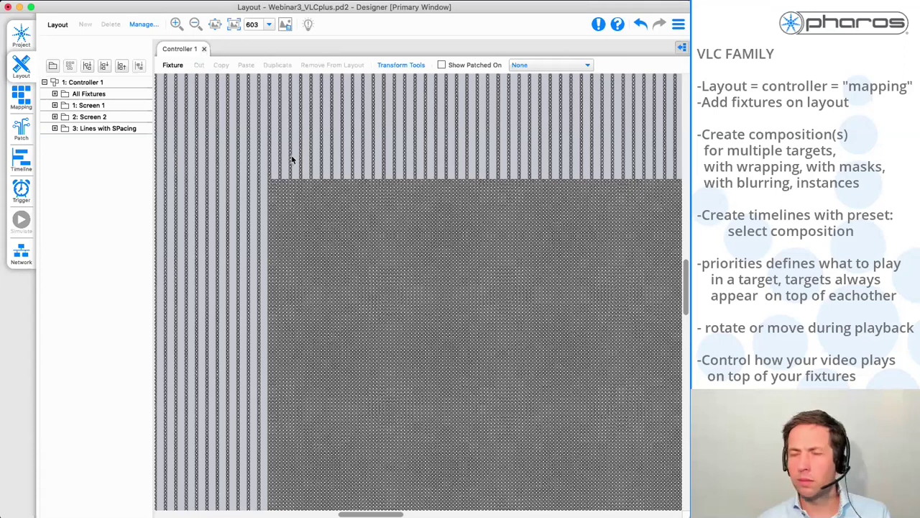
scroll(291, 158, "up", 2)
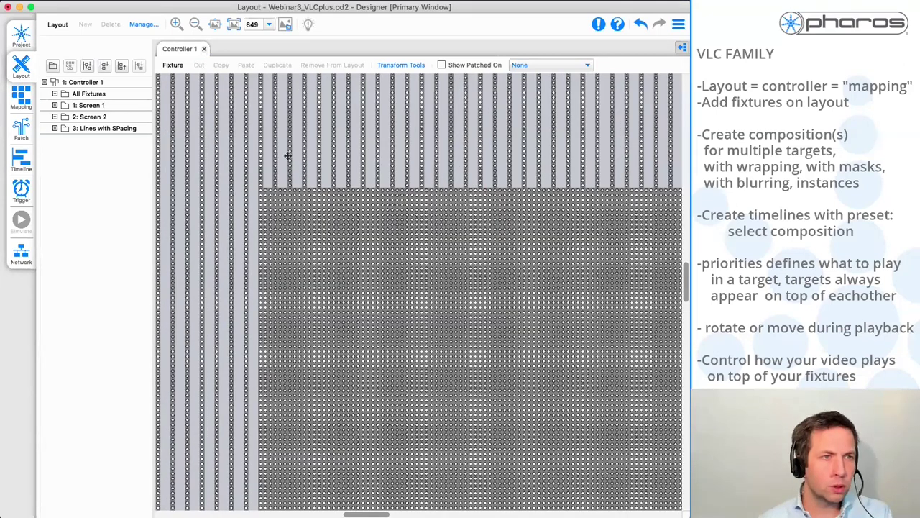
left_click(245, 159)
left_click_drag(245, 159, 291, 156)
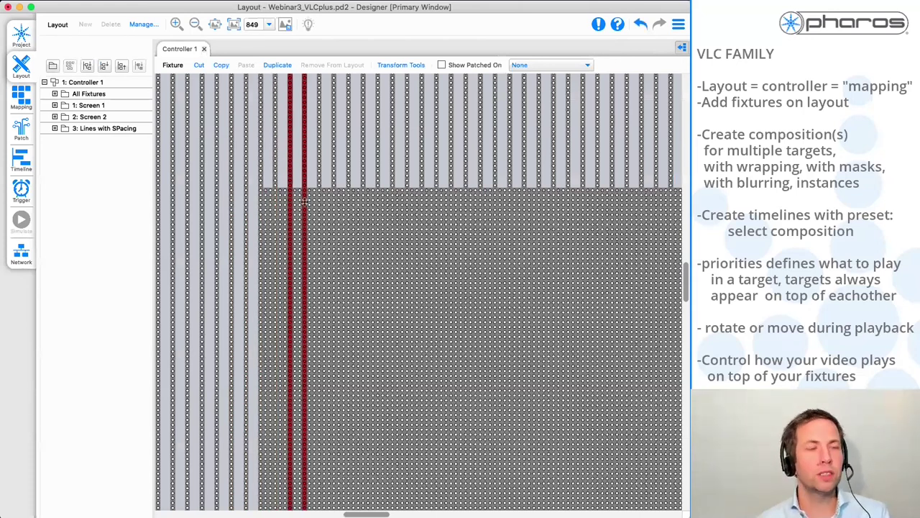
- Compare the two selected lines with both high-resolution screens, in close-up and across the whole layout
scroll(304, 202, "down", 1)
scroll(305, 203, "down", 10)
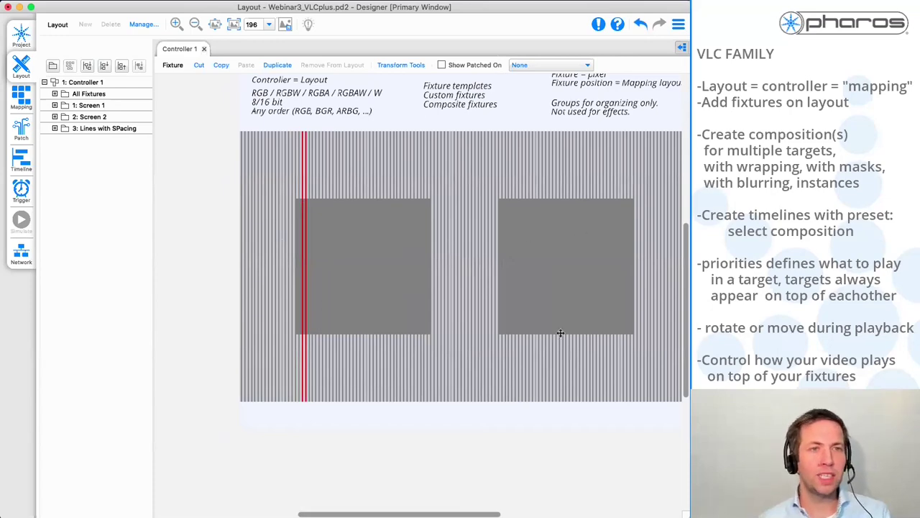
scroll(292, 226, "up", 4)
scroll(292, 225, "up", 5)
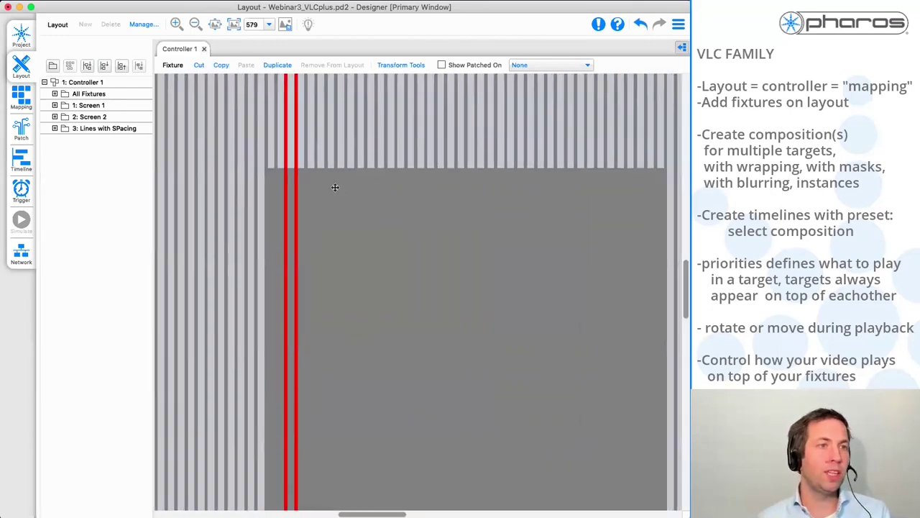
scroll(299, 208, "up", 3)
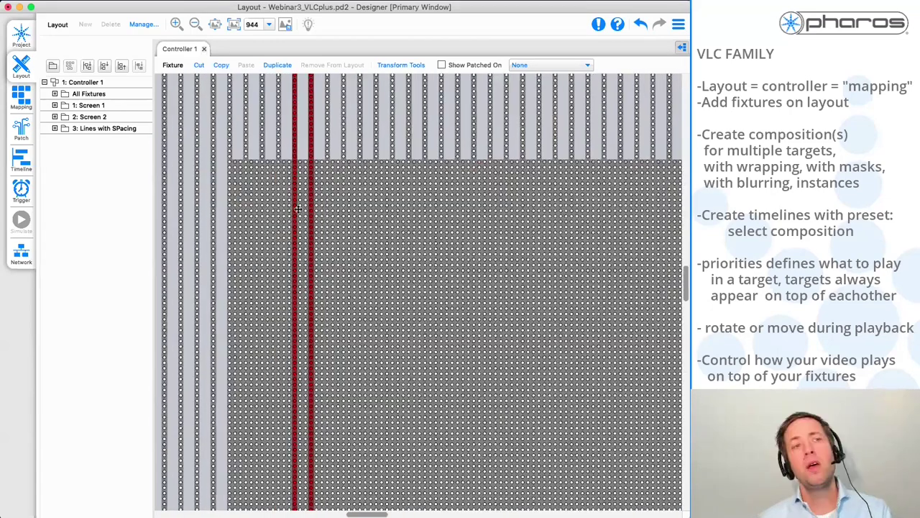
scroll(299, 207, "down", 5)
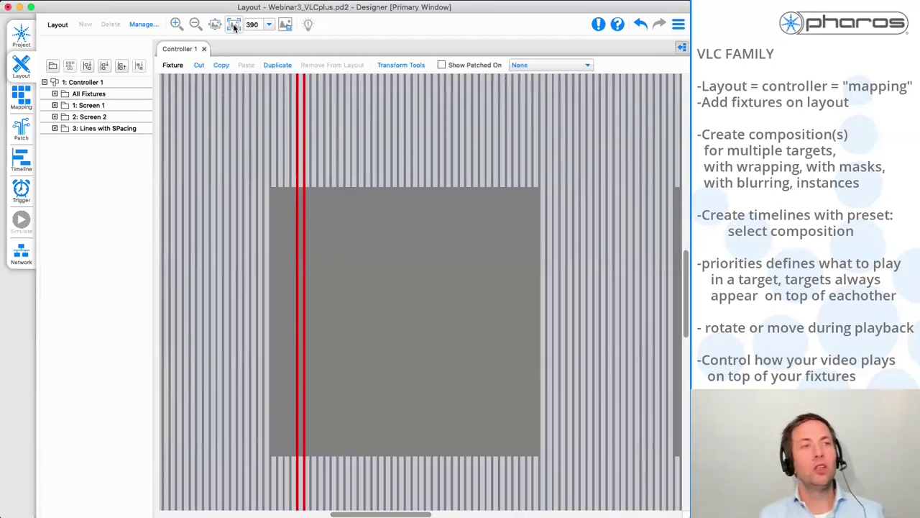
scroll(299, 207, "down", 4)
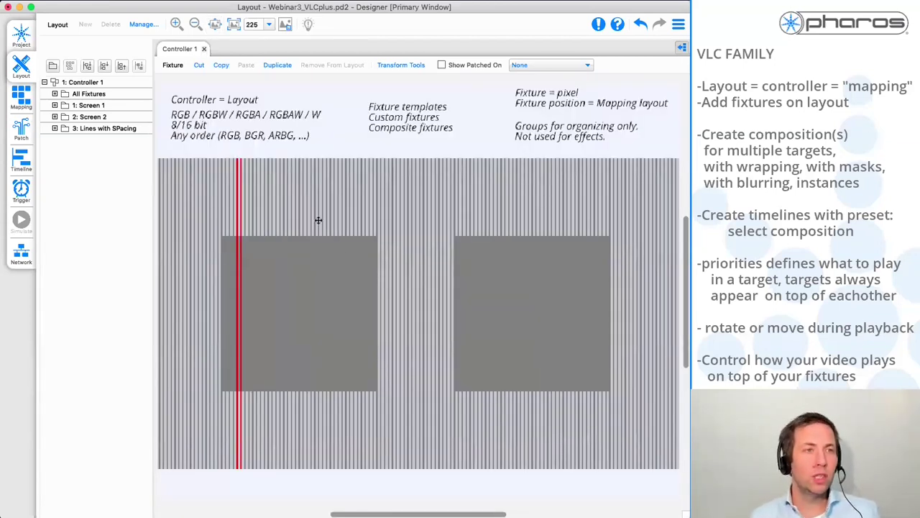
- In Mapping, add a Secondary content target to the simple primary only composition, drawn around the first screen
left_click(22, 97)
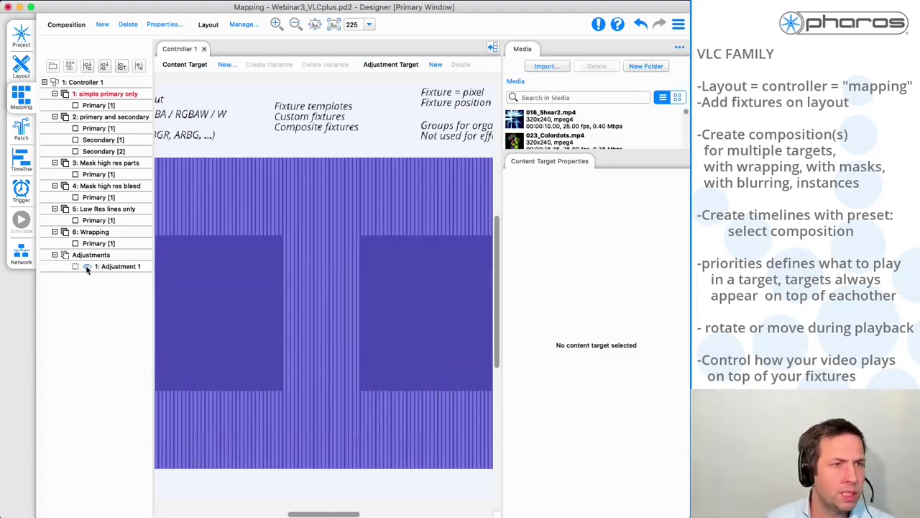
left_click(110, 108)
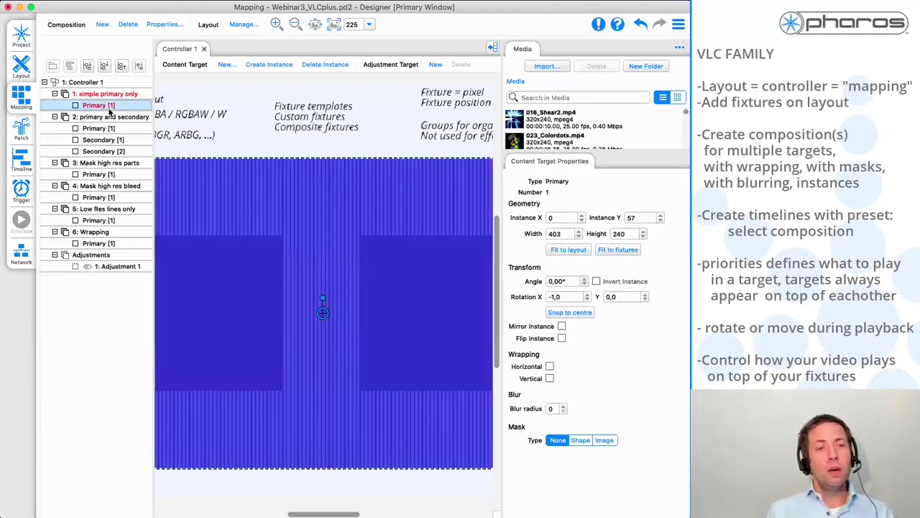
left_click(493, 48)
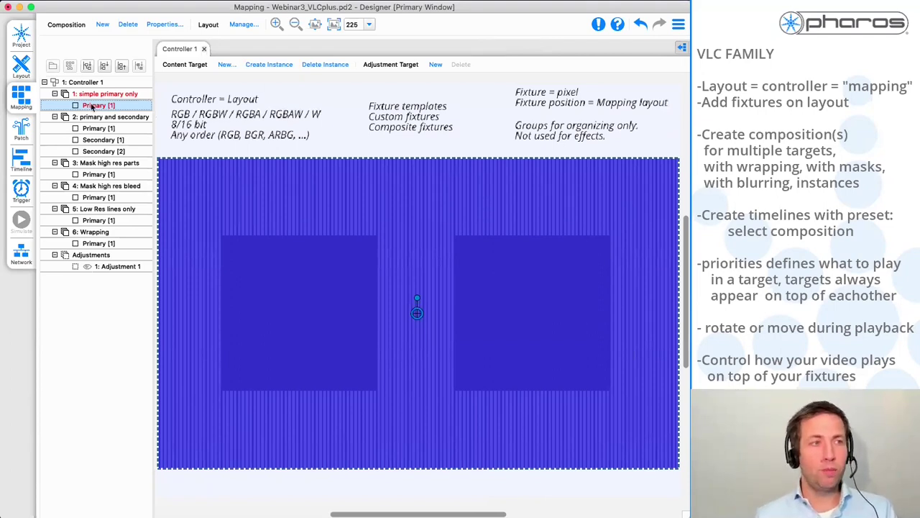
left_click(226, 64)
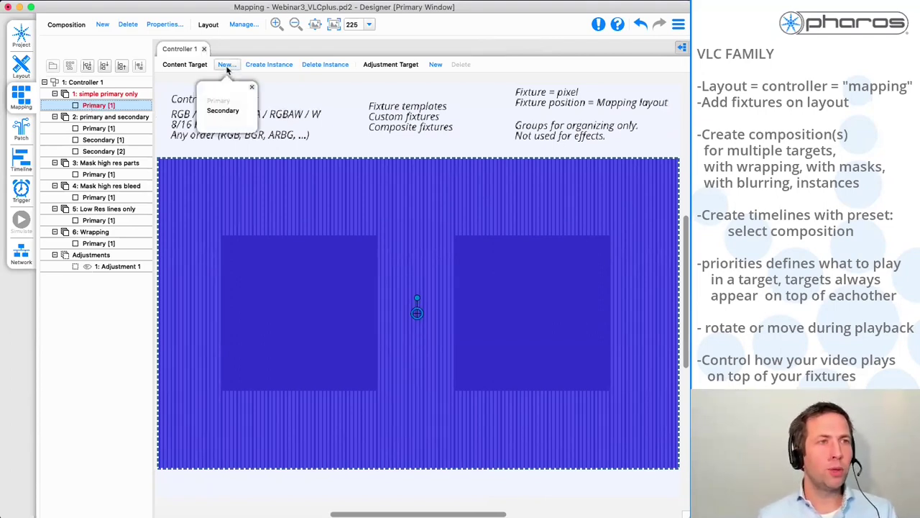
left_click(225, 110)
left_click_drag(200, 221, 440, 427)
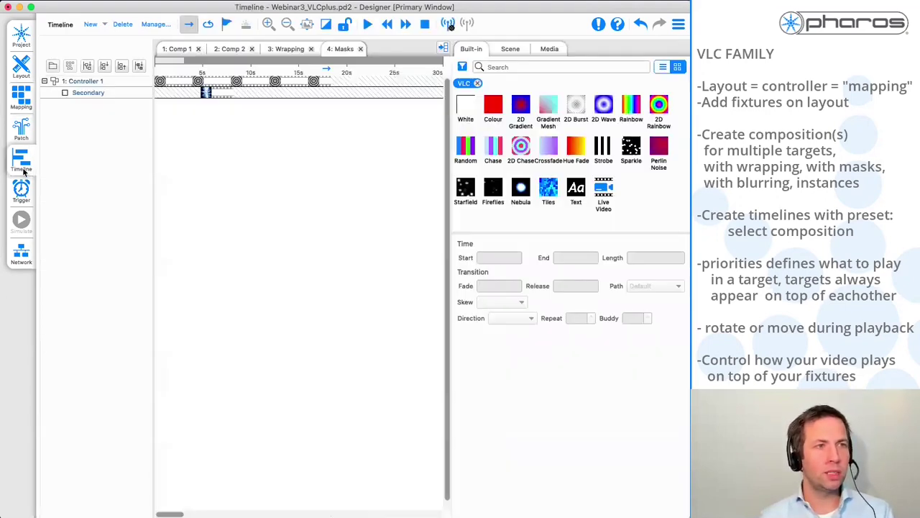
- Open the Comp 1 timeline and play it in the simulation to view its video across the lines and screens
left_click(24, 168)
left_click(84, 82)
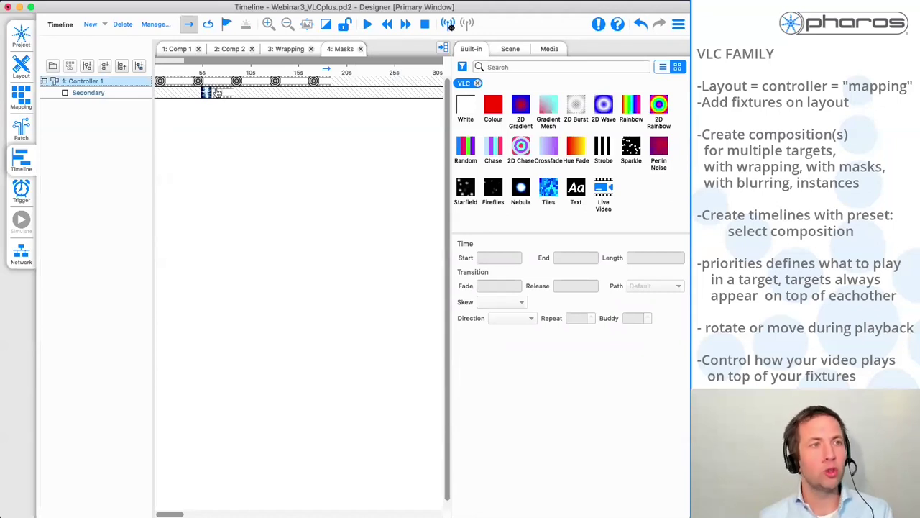
left_click(178, 49)
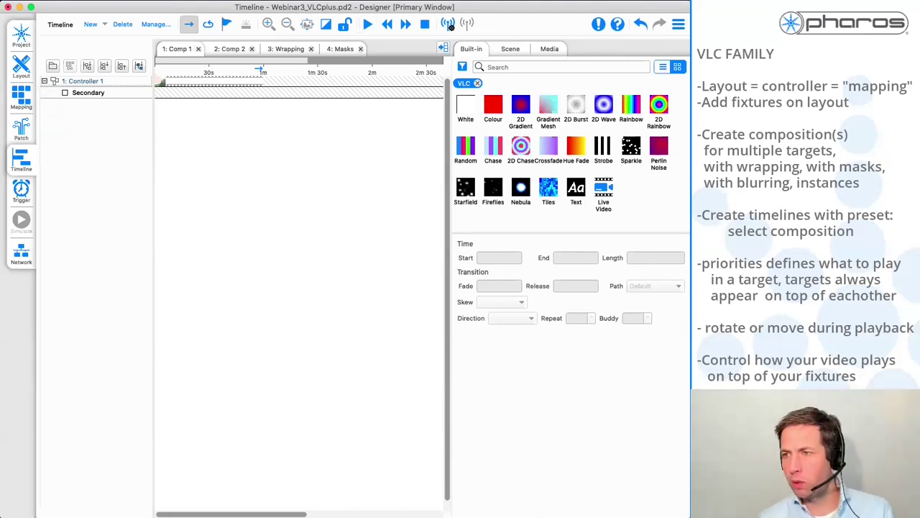
left_click(450, 24)
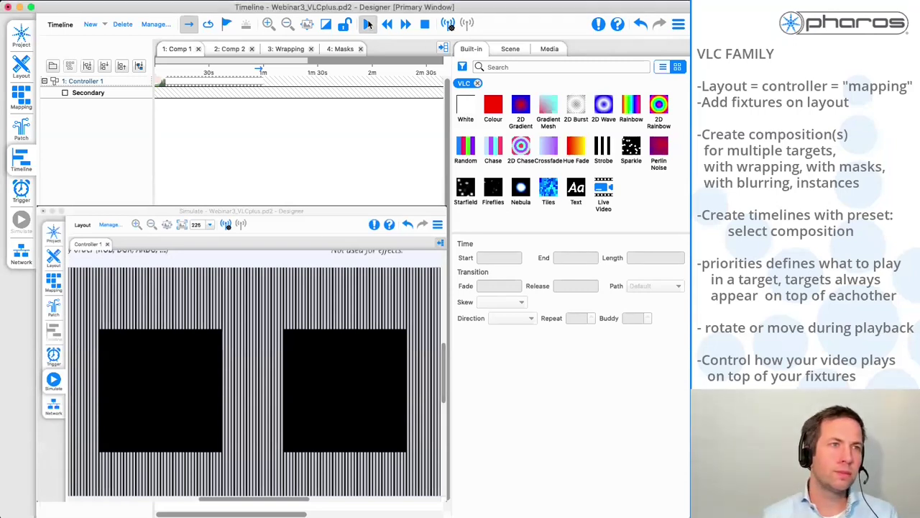
left_click(368, 24)
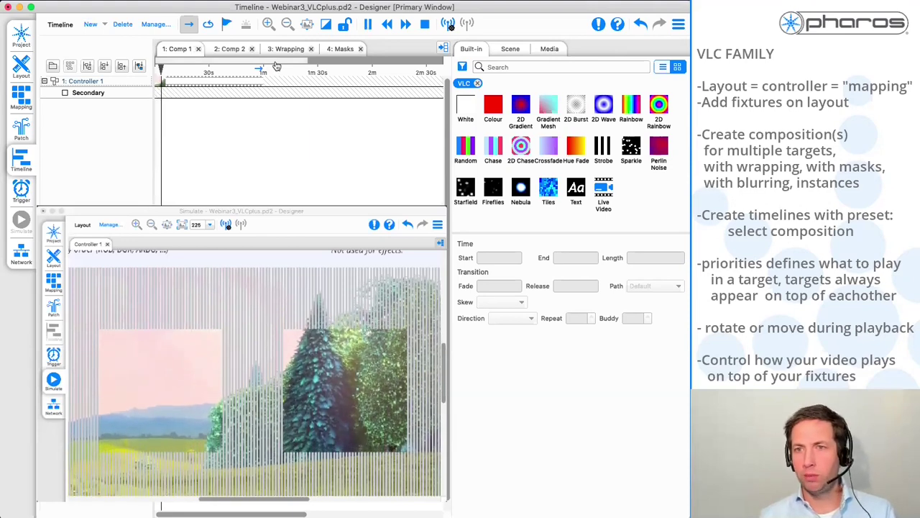
- Check the bbb_1080p_30fps_01.mp4 clip's composition selection, keep simple primary only, and compare it with that composition in Mapping
left_click(216, 82)
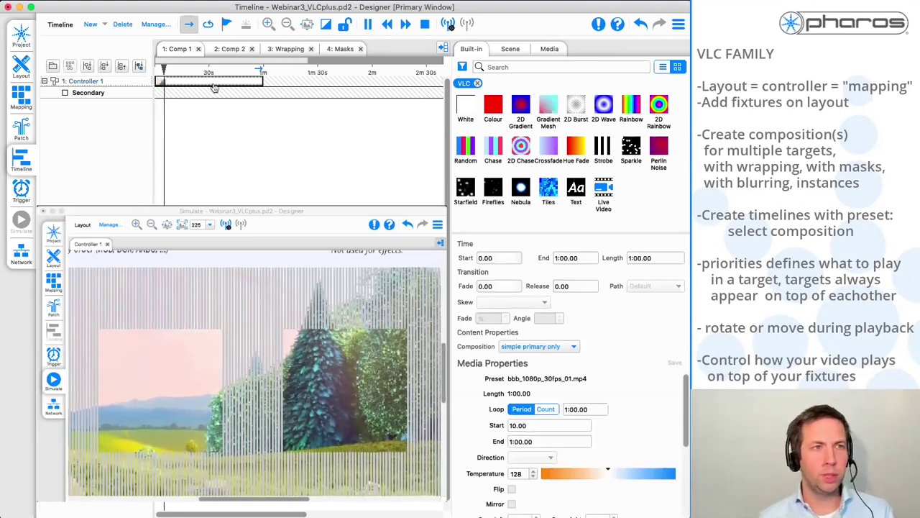
left_click(534, 346)
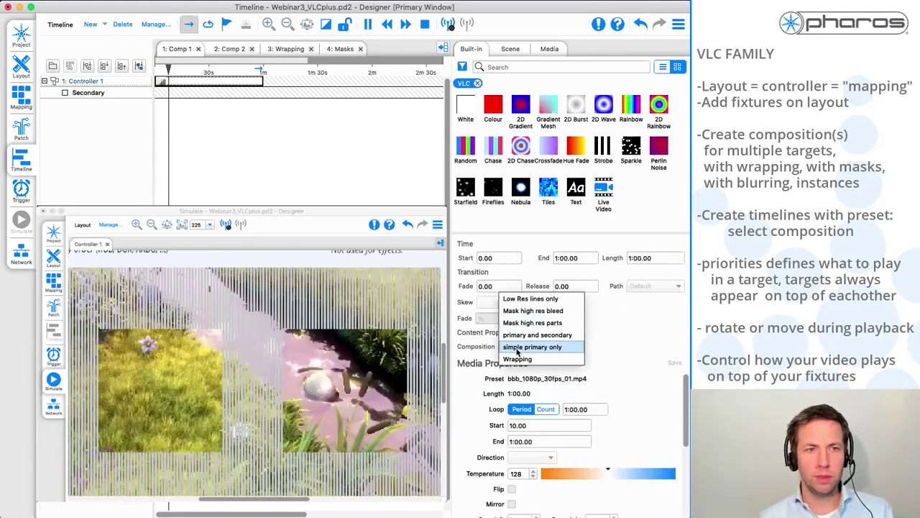
left_click(517, 348)
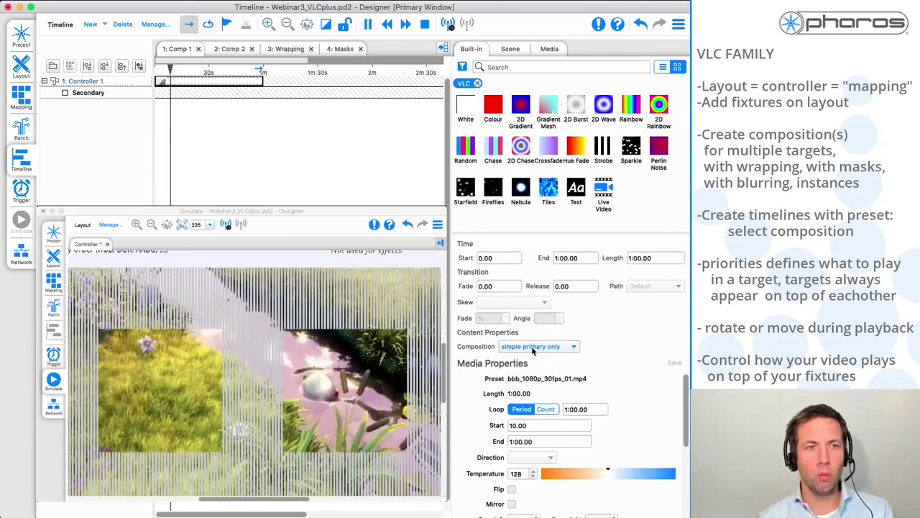
left_click(26, 100)
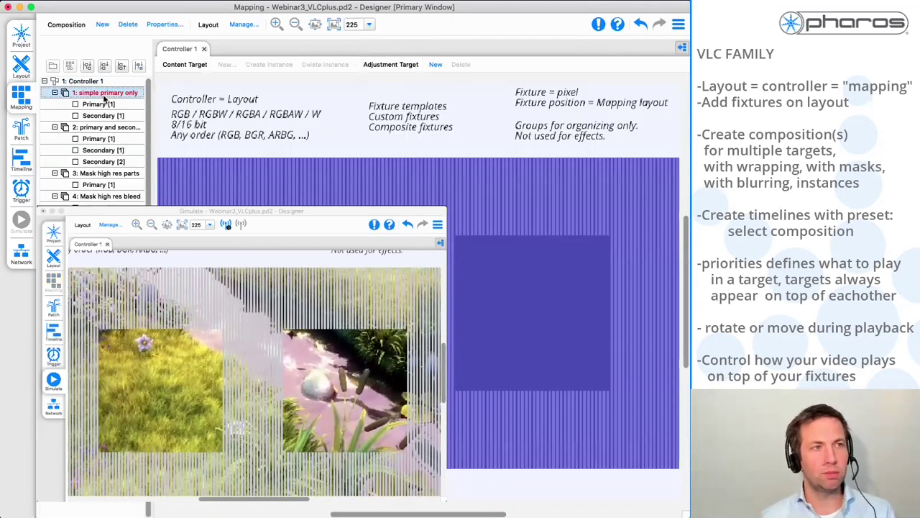
left_click(23, 188)
left_click(15, 167)
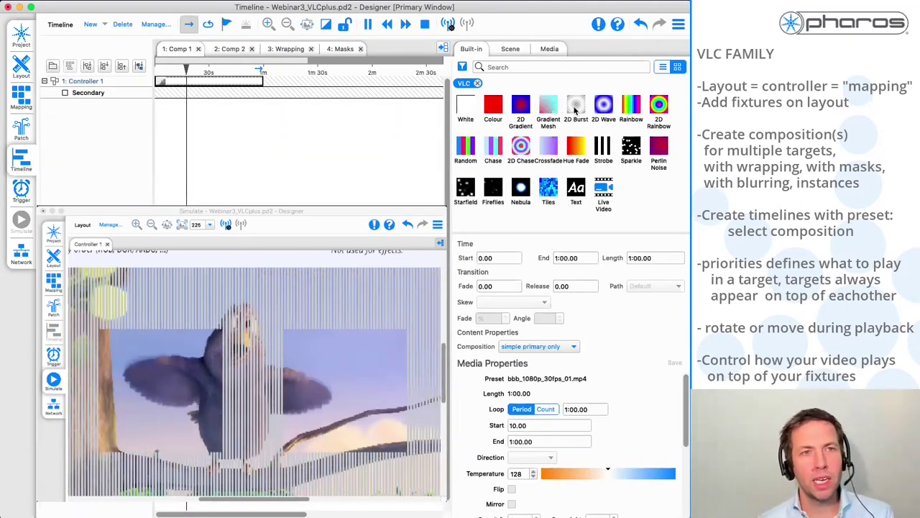
- Place turtle.mov on the Comp 1 timeline's Secondary target, starting at 26.20, with the simple primary only composition
left_click(605, 107)
left_click(551, 49)
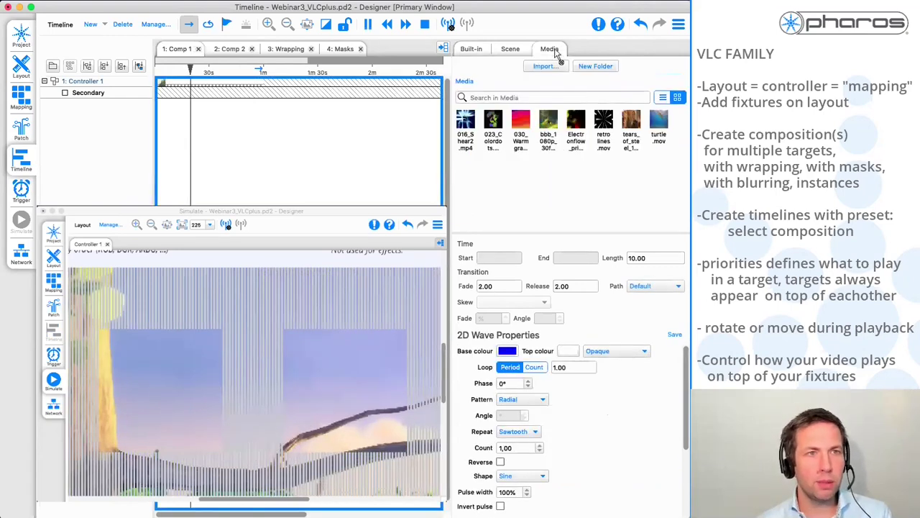
left_click_drag(659, 122, 214, 98)
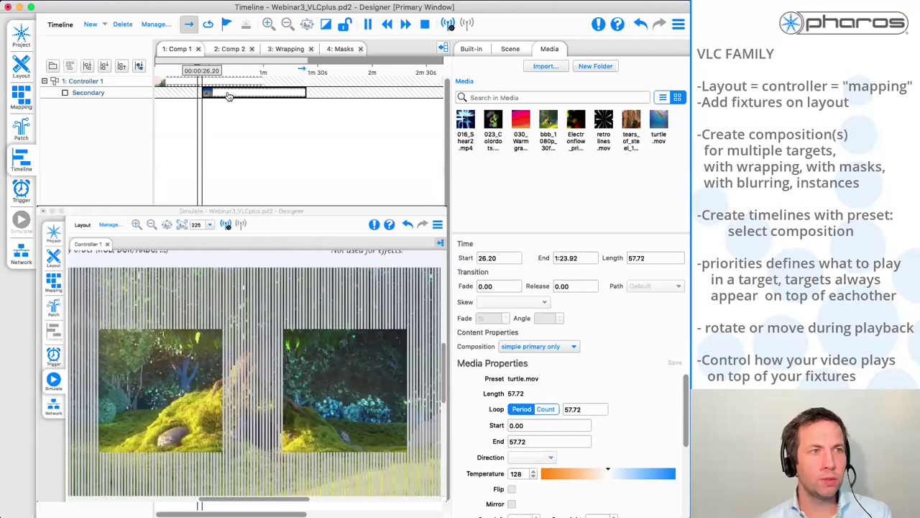
left_click(554, 346)
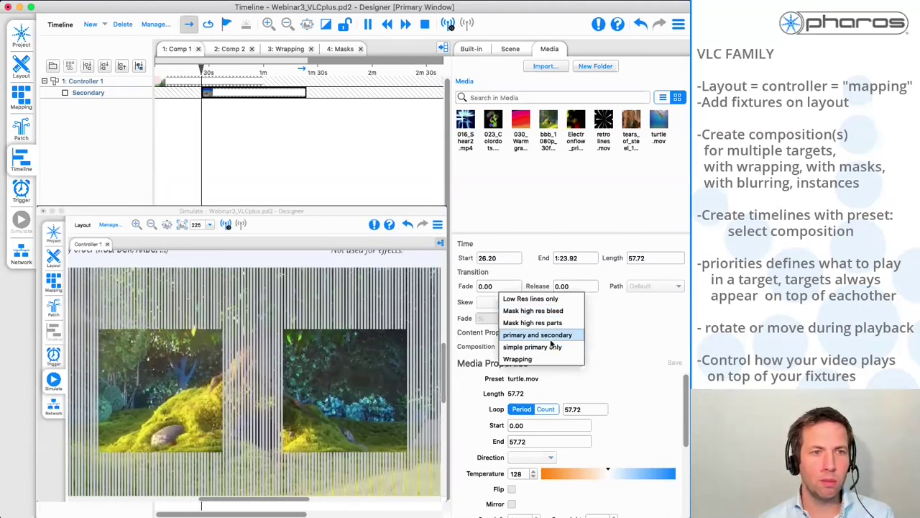
left_click(548, 348)
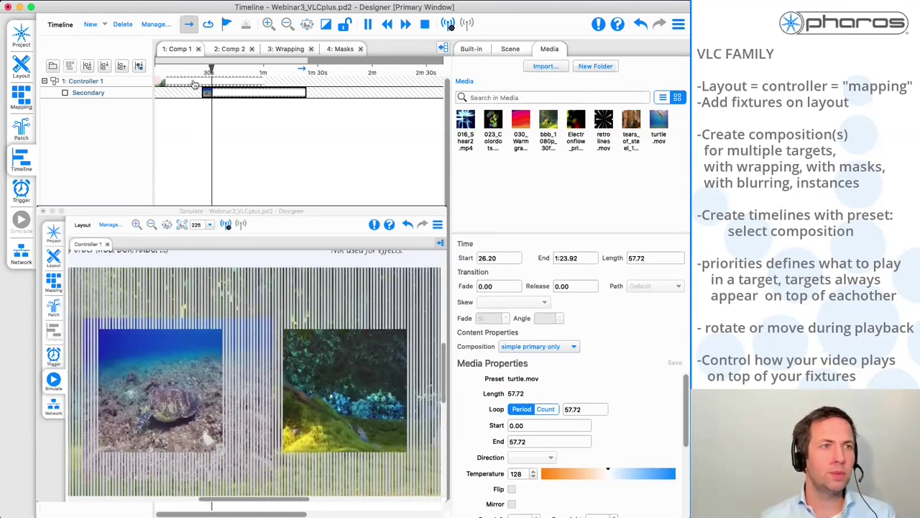
- Set the turtle.mov clip's fade to 2.00 and replay its start in the simulation
left_click_drag(212, 70, 193, 70)
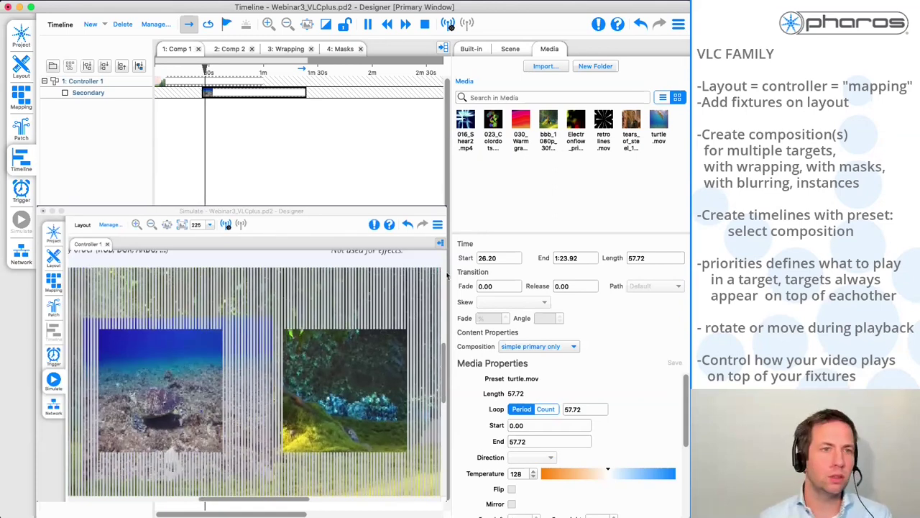
double_click(519, 290)
type("2")
key("Return")
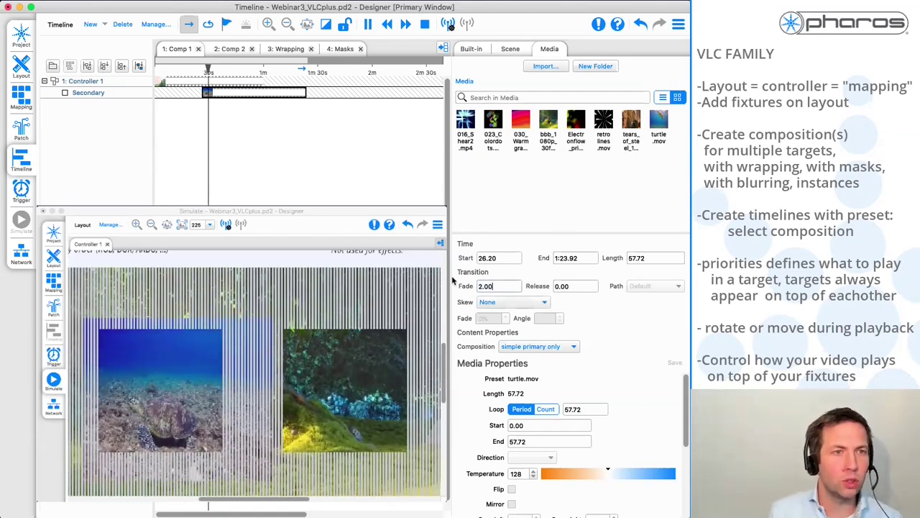
left_click(201, 72)
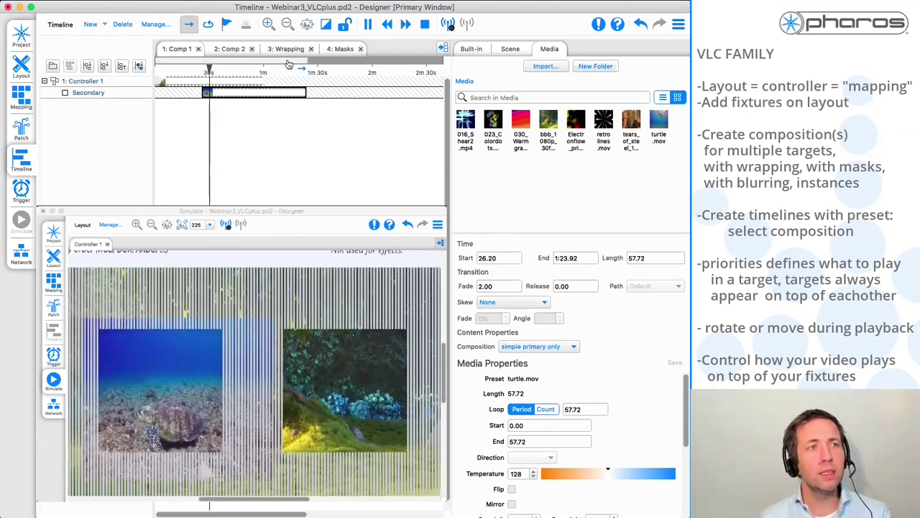
- Review composition 2, primary and secondary, in Mapping and open the Comp 2 timeline
left_click(21, 68)
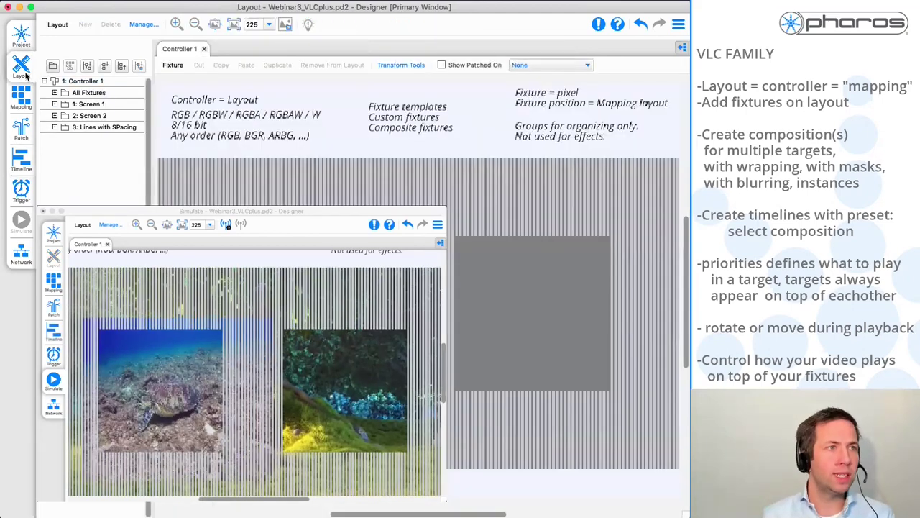
left_click(26, 105)
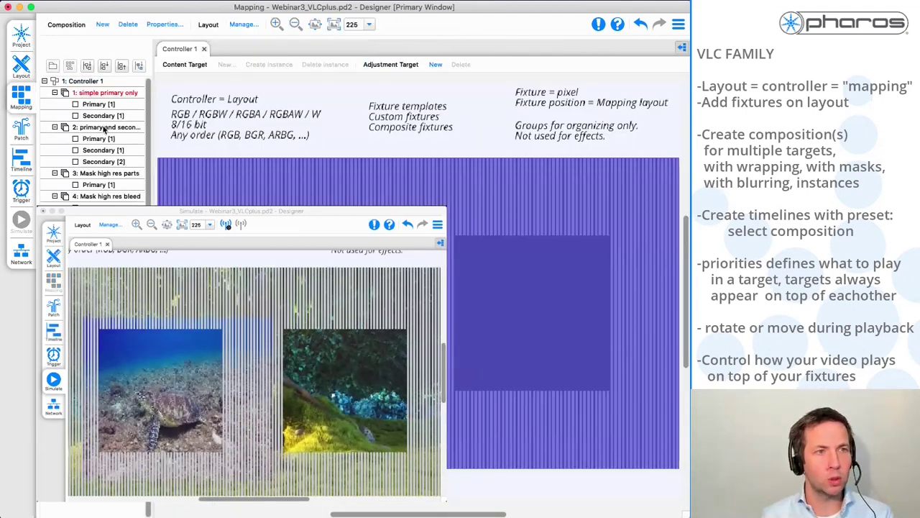
left_click(104, 128)
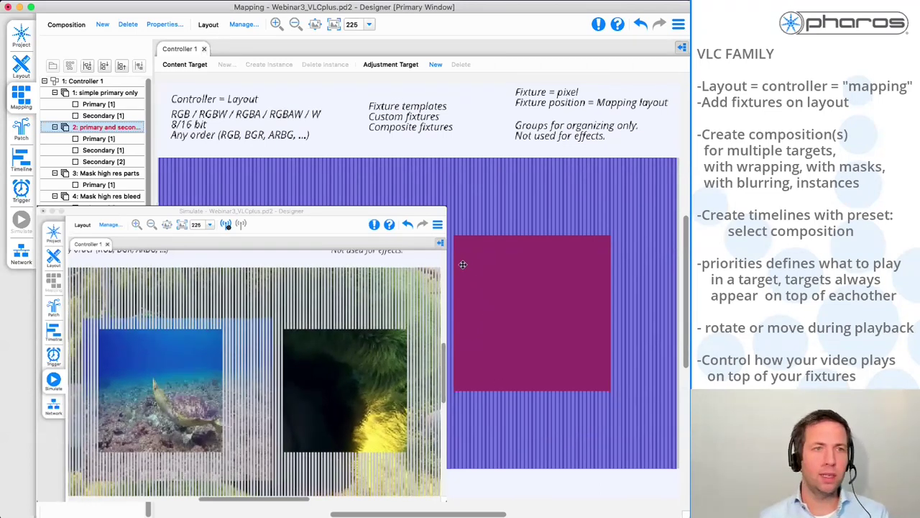
left_click(21, 167)
left_click(230, 52)
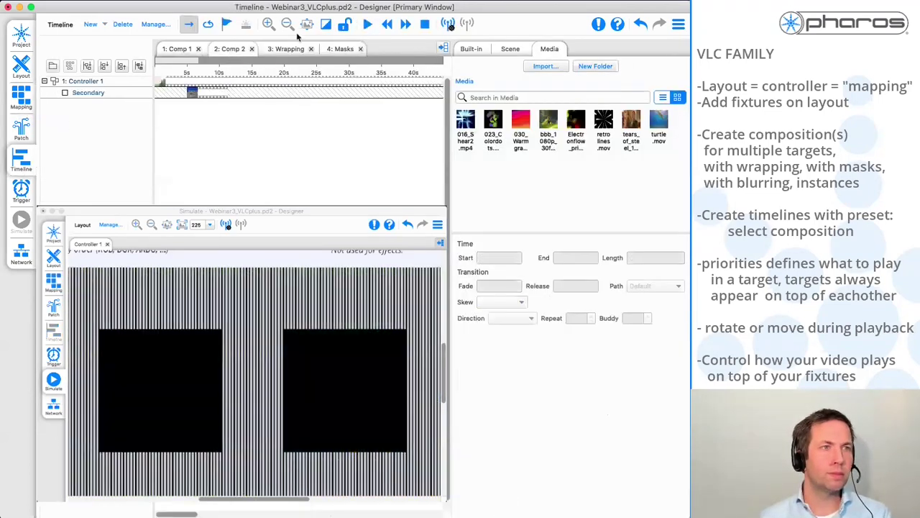
- Play the Comp 2 timeline in the simulation and change Controller 1's layout background to plain black without the background image
left_click(366, 24)
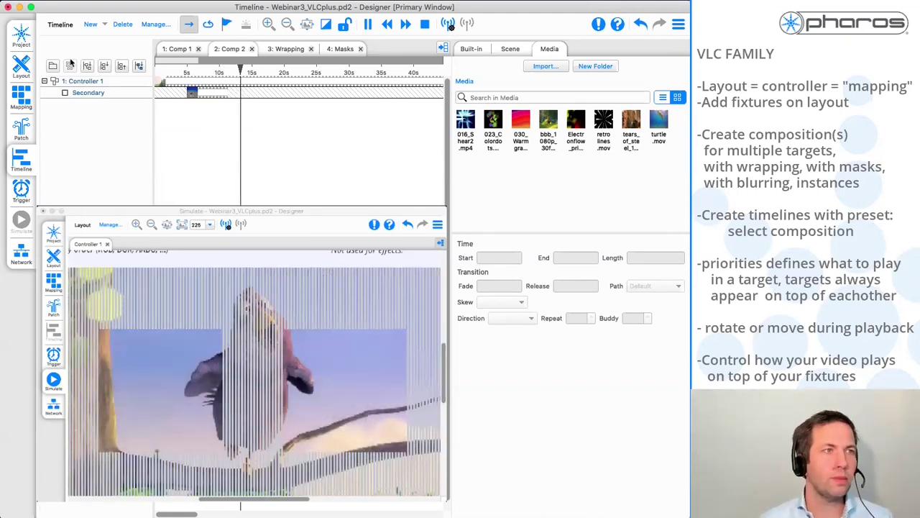
left_click(25, 44)
left_click(25, 71)
left_click(156, 27)
left_click(166, 162)
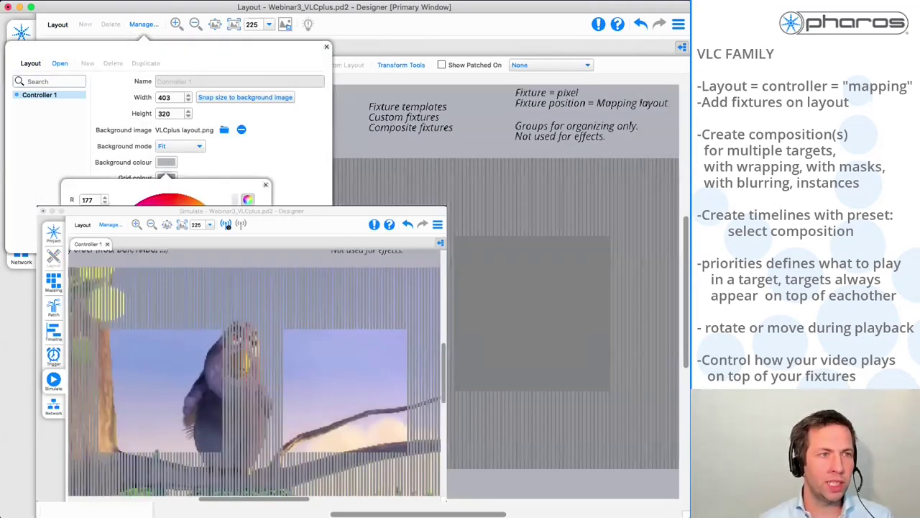
left_click(172, 189)
left_click(161, 132)
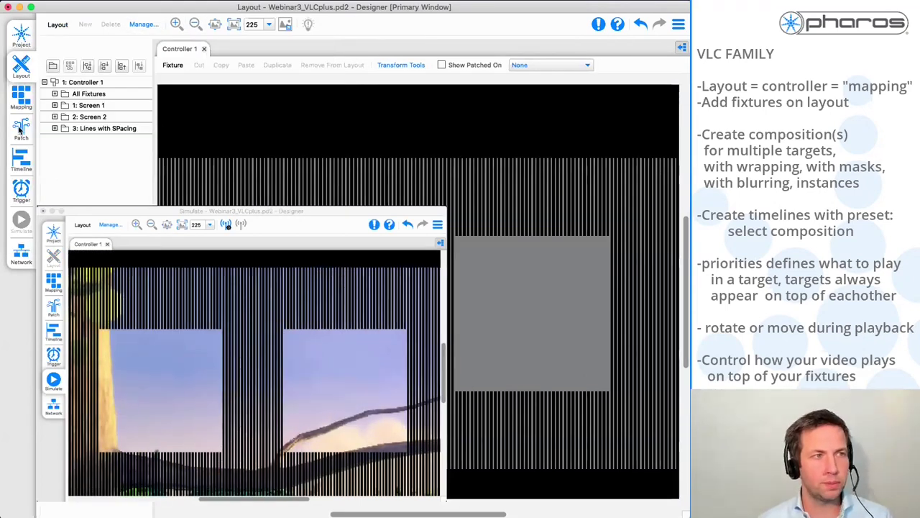
left_click(22, 228)
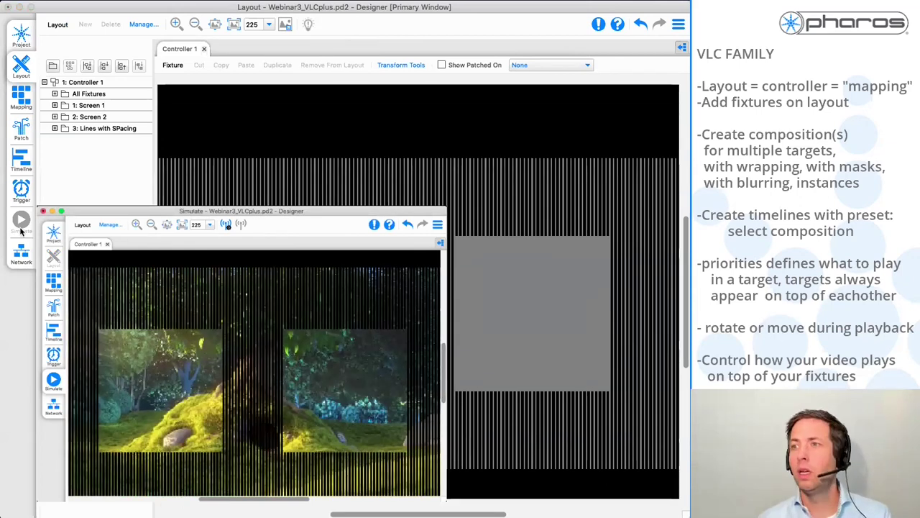
- Review the Wrapping composition in Mapping, including its Primary target's geometry and wrapping properties
left_click(21, 98)
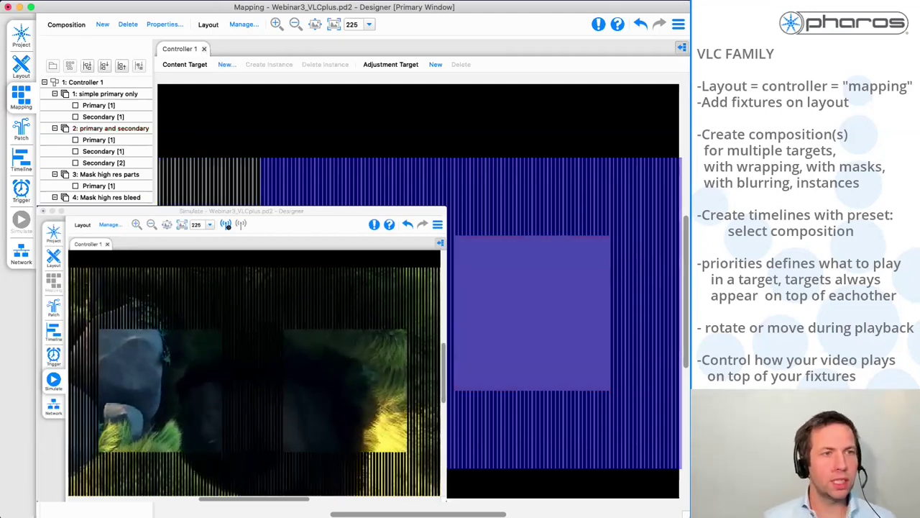
scroll(273, 403, "down", 1)
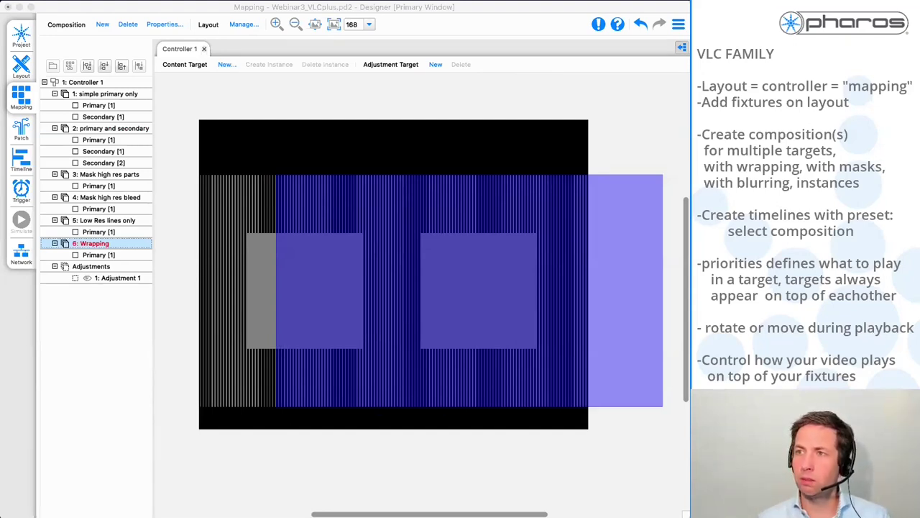
left_click(682, 49)
left_click(474, 200)
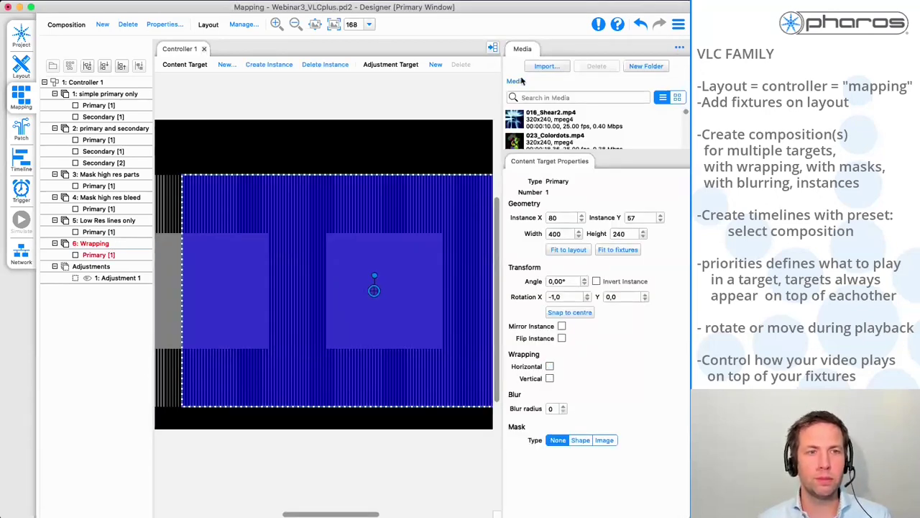
left_click(493, 48)
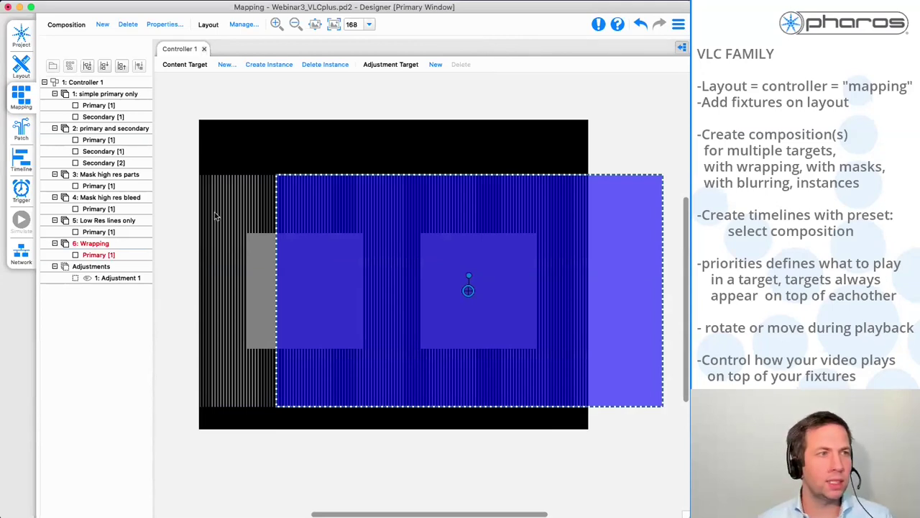
- Inspect the Colordots clip's composition on the Wrapping timeline and start the timeline's playback
left_click(20, 166)
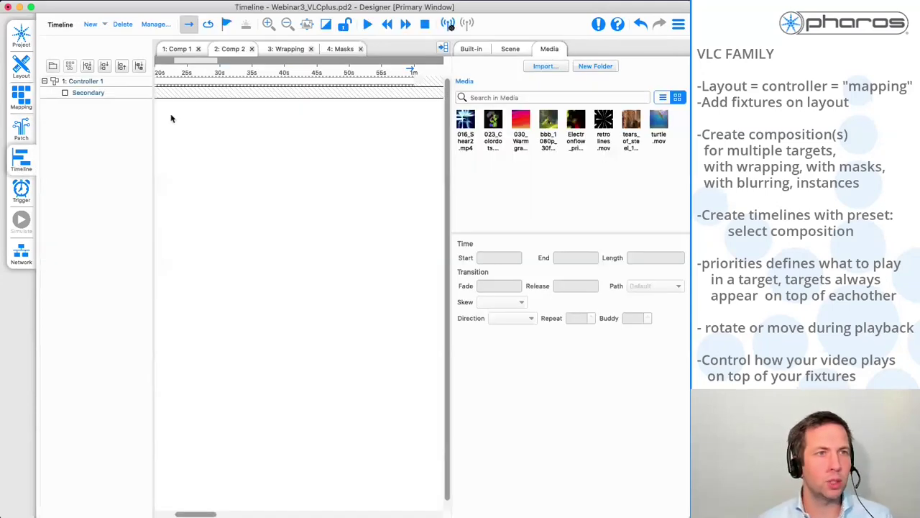
left_click(286, 49)
left_click(283, 84)
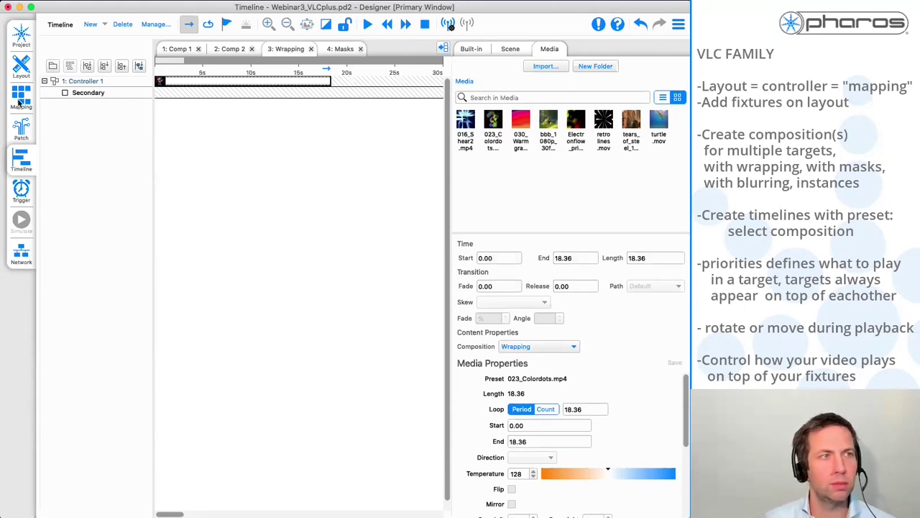
left_click(367, 24)
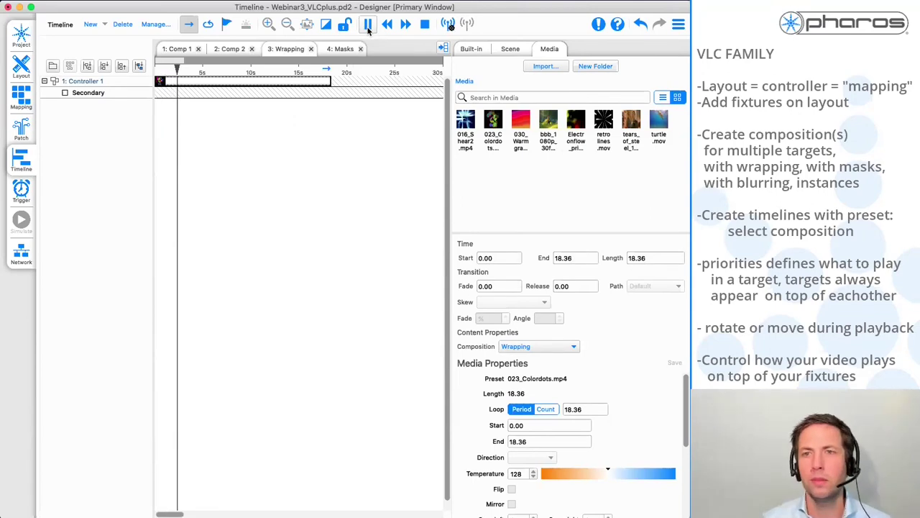
- Replace the Wrapping timeline's primary clip with tears_of_steel_1080p.mov and set its length to 1 minute
left_click_drag(630, 128, 273, 129)
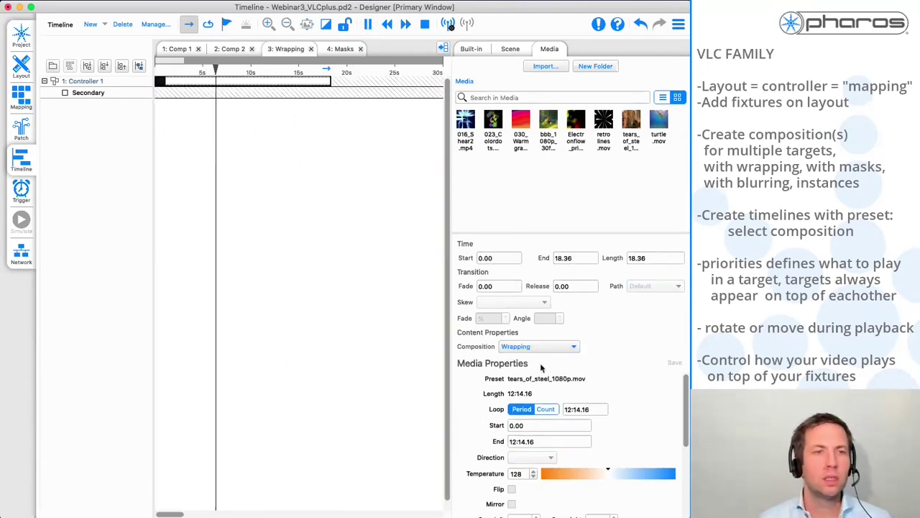
left_click(277, 72)
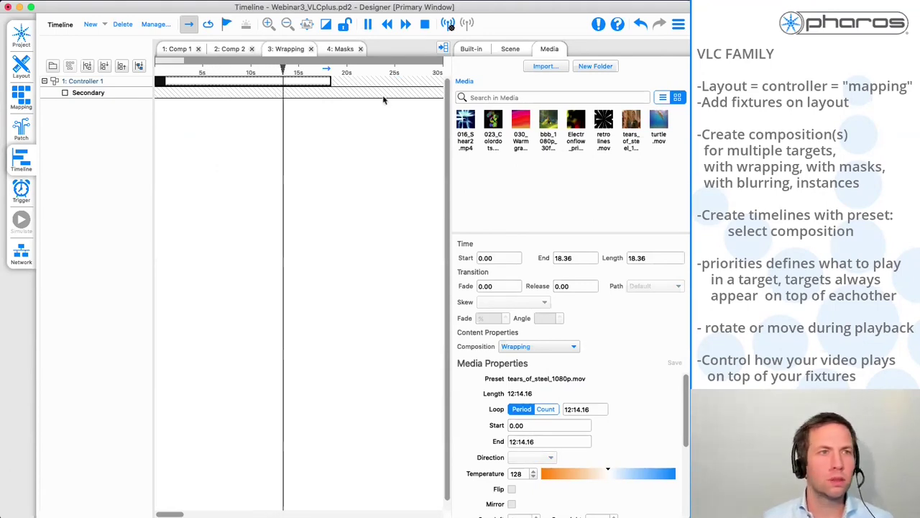
left_click(651, 257)
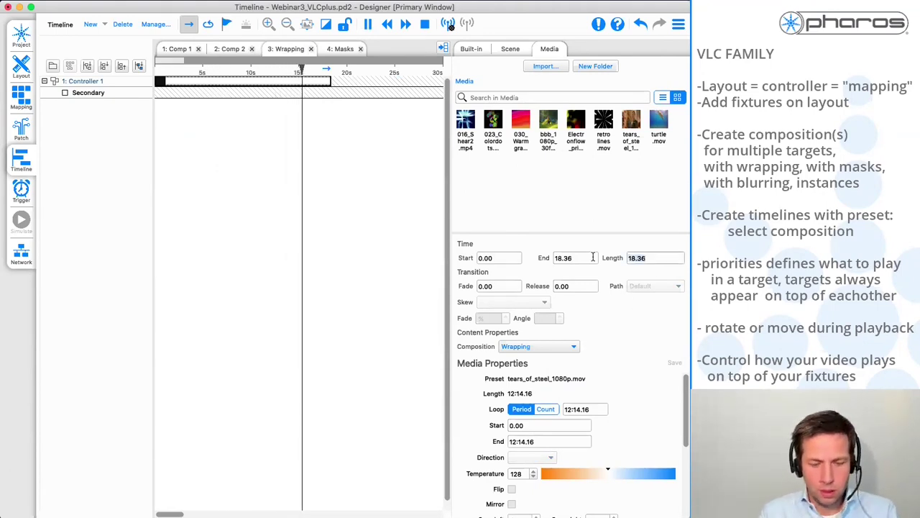
type("1m")
key("Return")
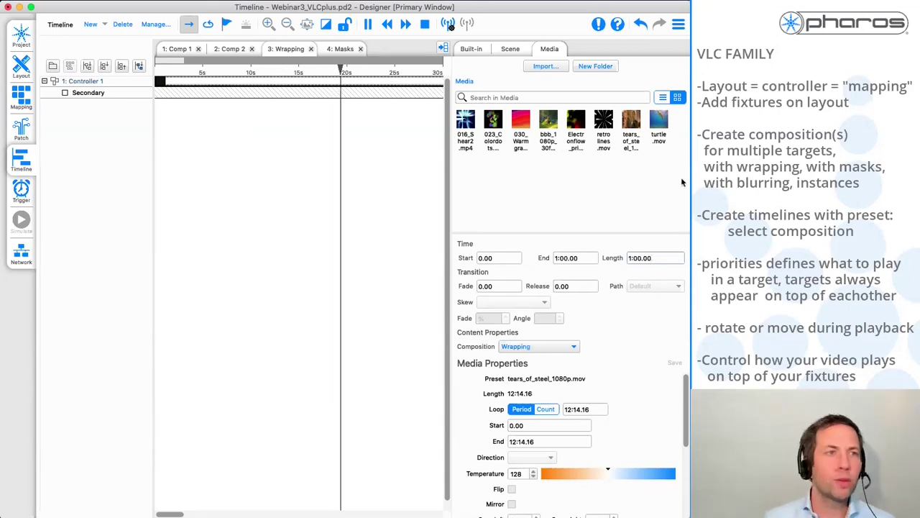
- Enable horizontal wrapping on the Wrapping composition's Primary target in Mapping
left_click(22, 104)
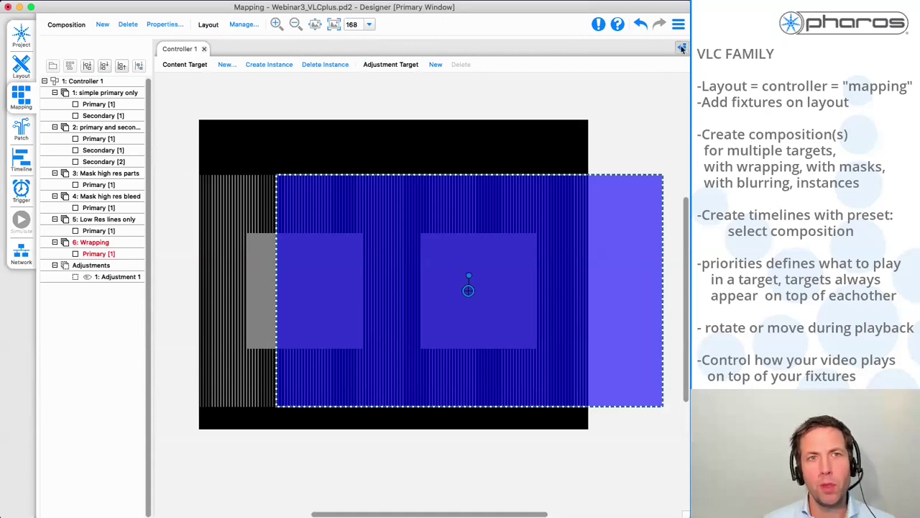
left_click(681, 46)
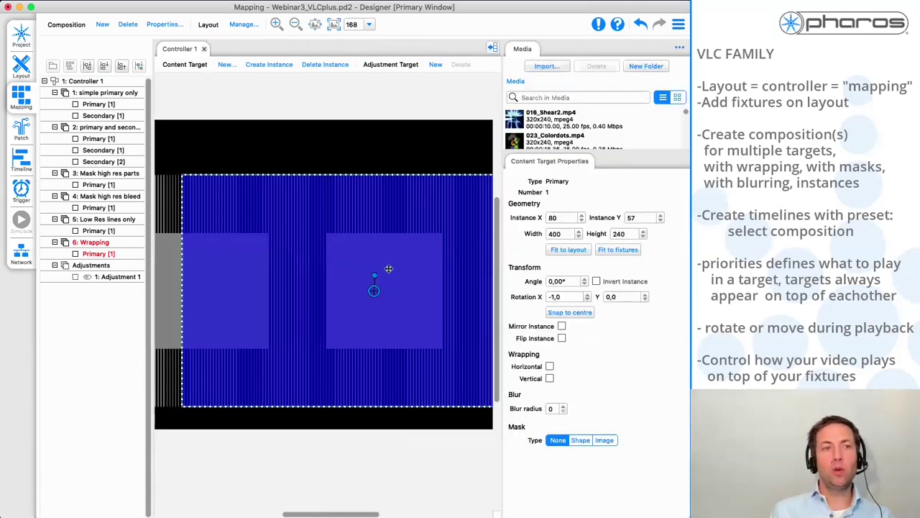
scroll(326, 256, "down", 5)
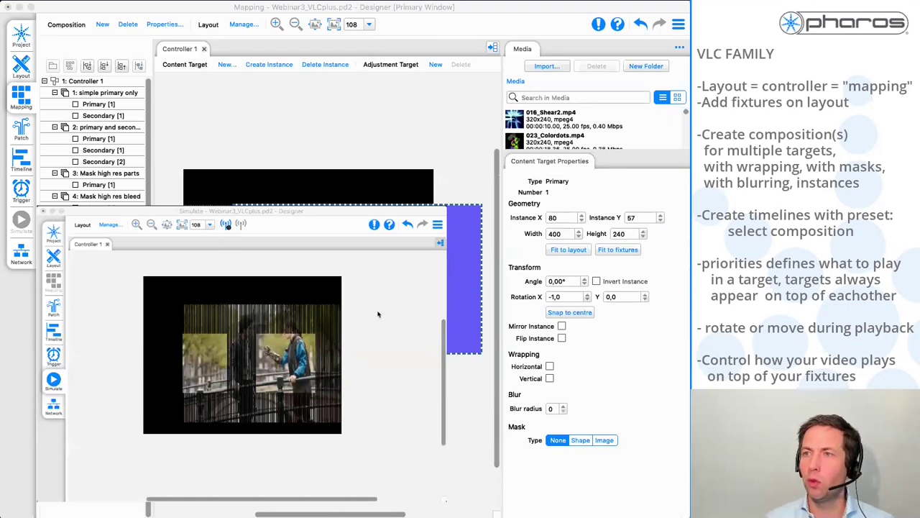
left_click(550, 366)
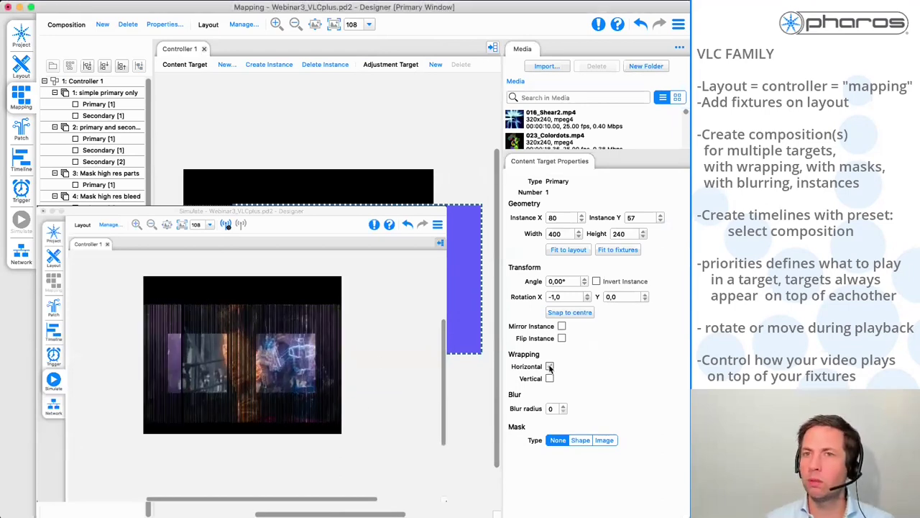
left_click(550, 367)
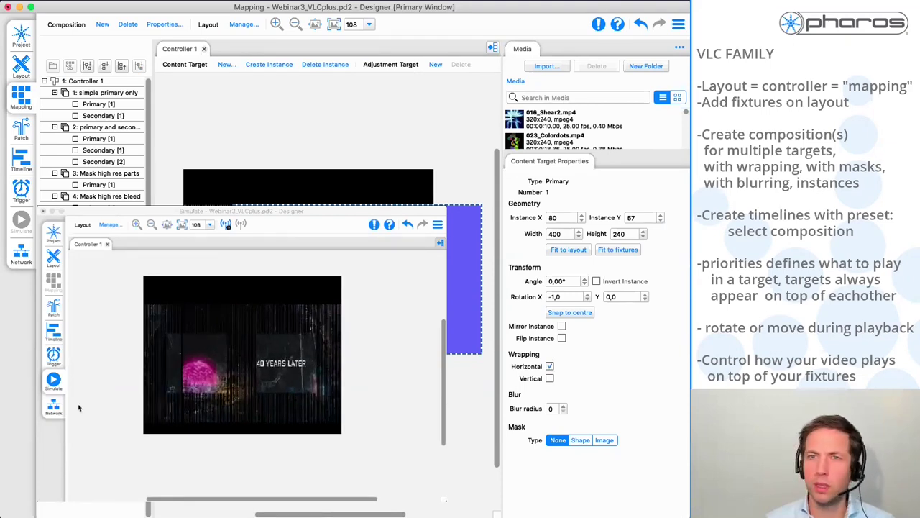
- Replace the tears_of_steel clip on the Wrapping timeline with the built-in 2D Wave preset
left_click(21, 131)
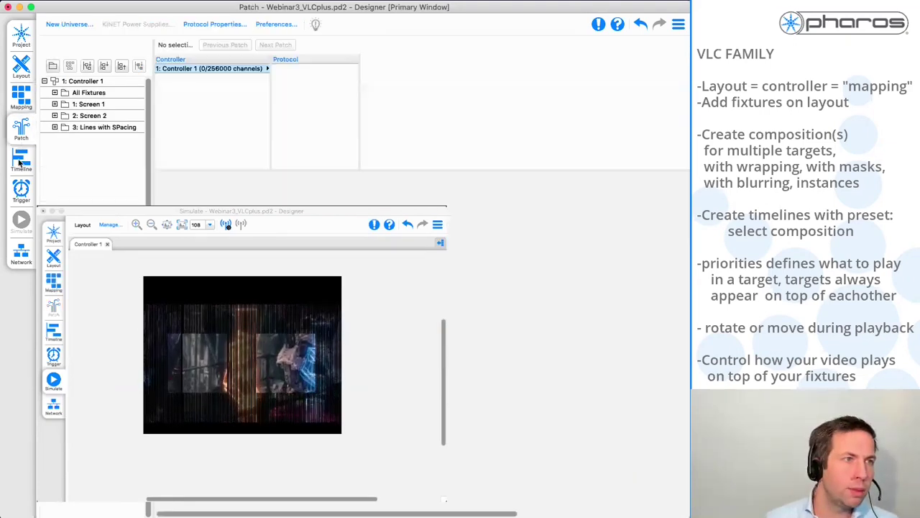
left_click(21, 159)
left_click(472, 49)
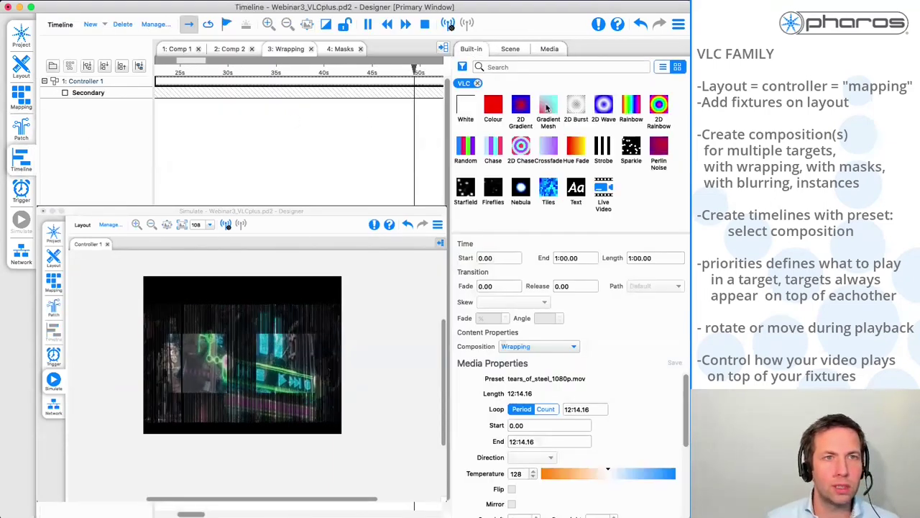
left_click_drag(603, 108, 298, 83)
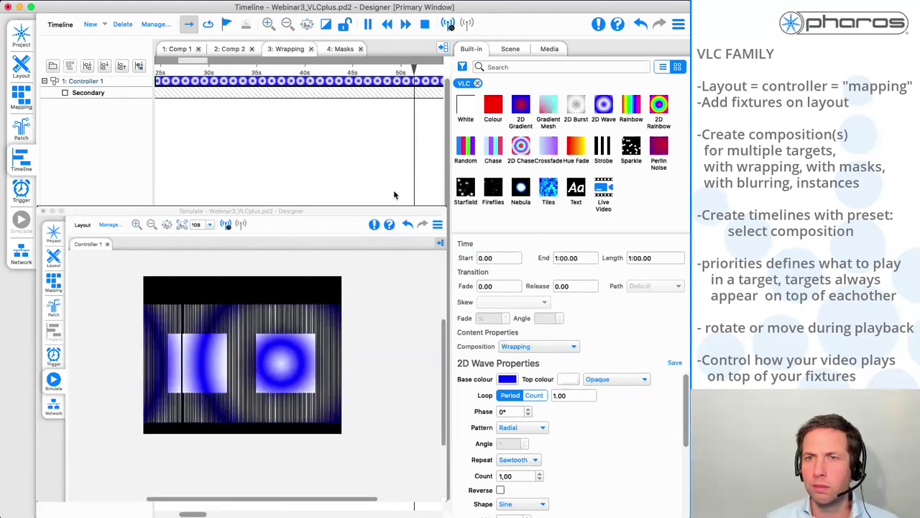
- Compare the 2D Wave simulation with the Primary target's horizontal wrapping turned off and on again
left_click(18, 128)
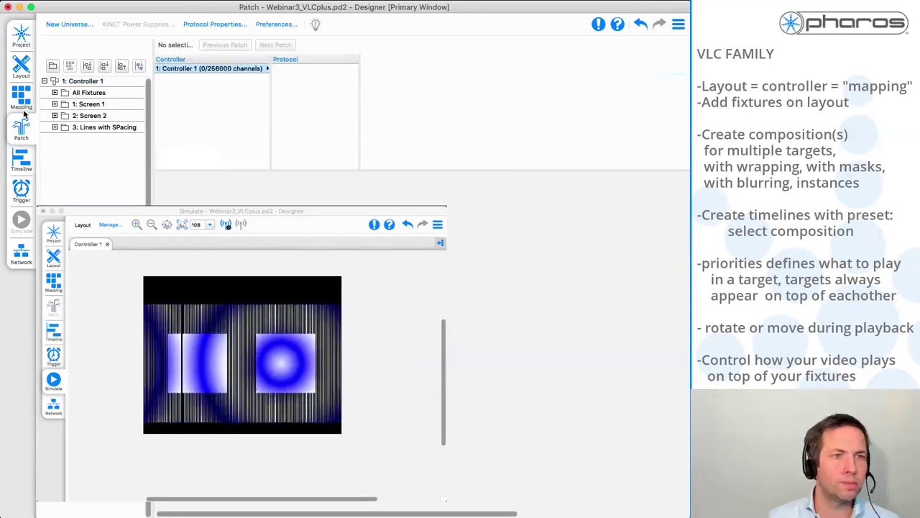
left_click(24, 111)
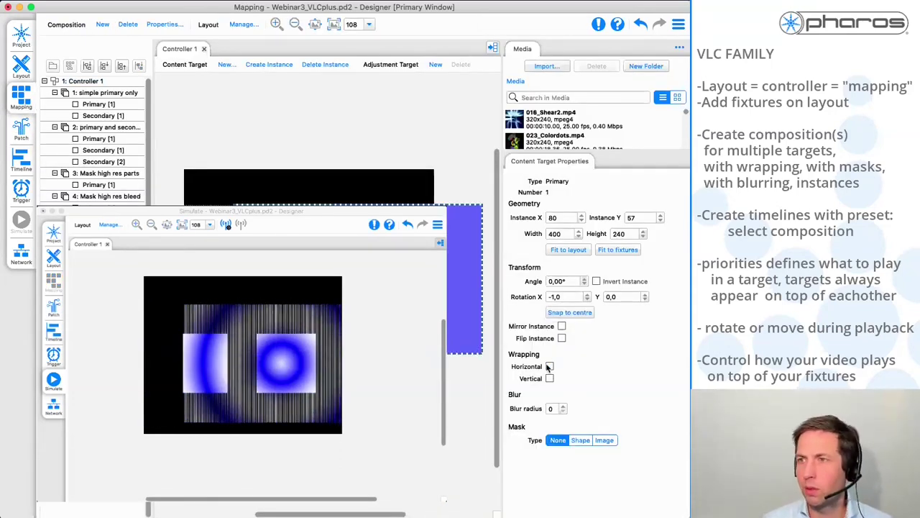
left_click(549, 367)
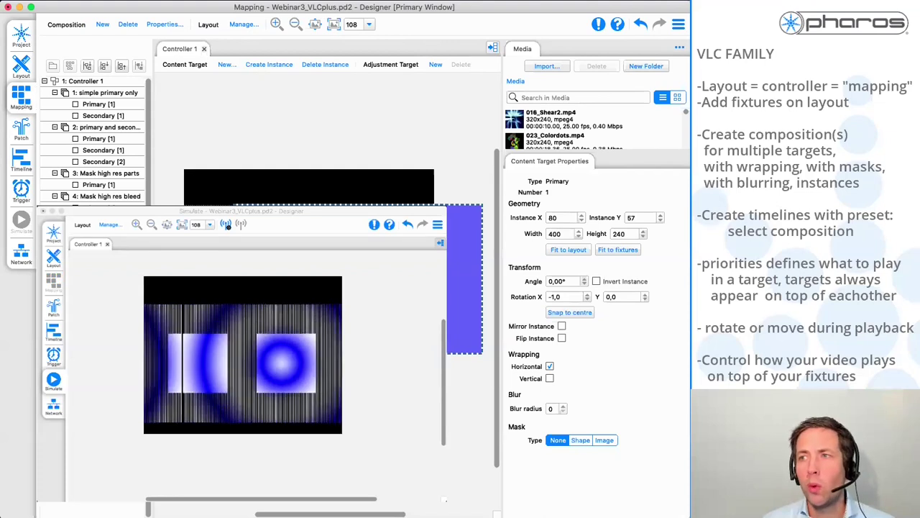
- Move the wrapped Primary target sideways across the layout and leave it at instance X -1, Y 61
scroll(227, 225, "down", 3)
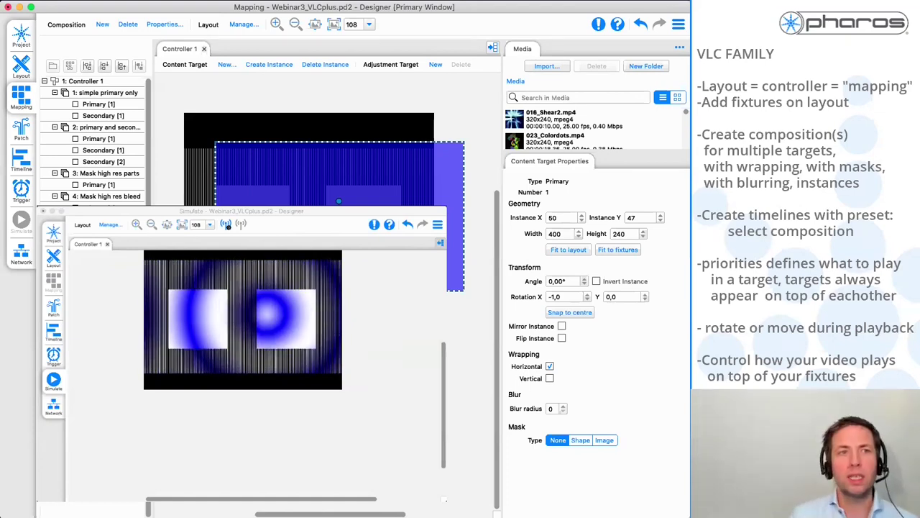
left_click_drag(343, 206, 450, 203)
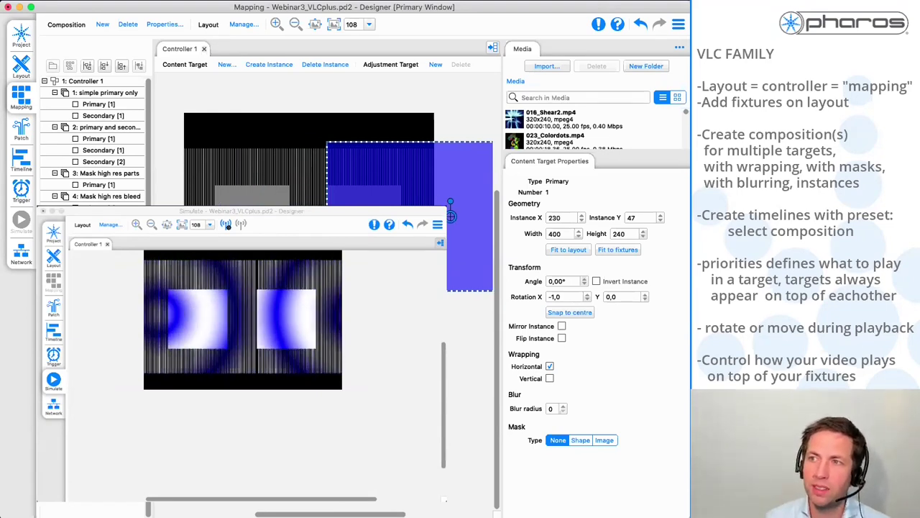
left_click_drag(450, 209, 306, 210)
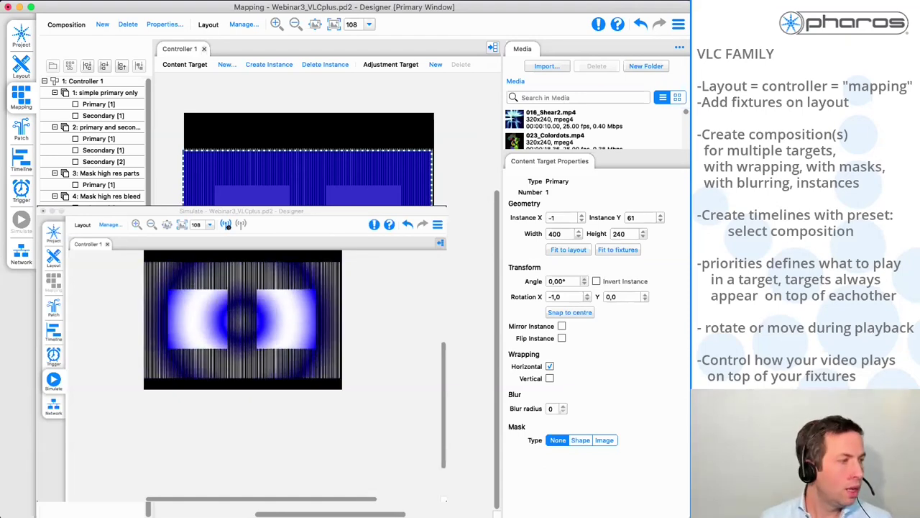
- Change the mask on the Mask high res parts composition's Primary target to a non-inverted shape with 98% roundness and a feathered edge
left_click(96, 186)
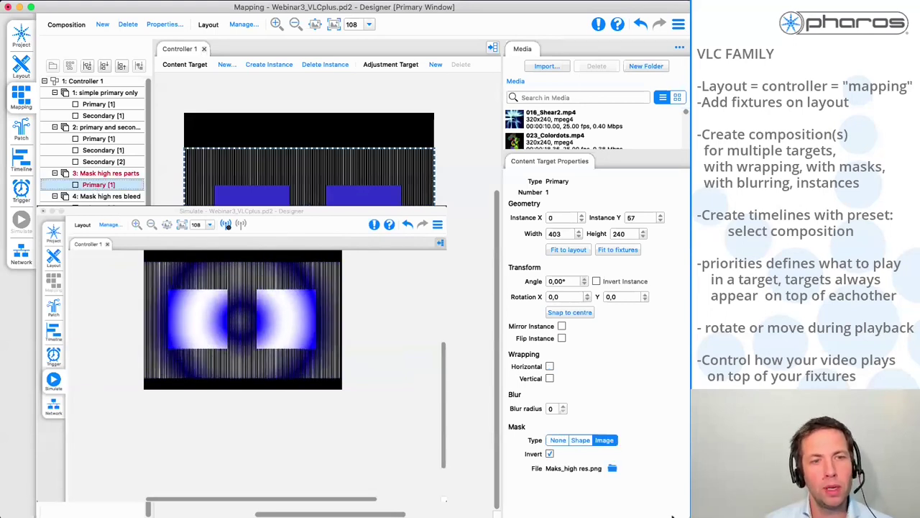
left_click(560, 442)
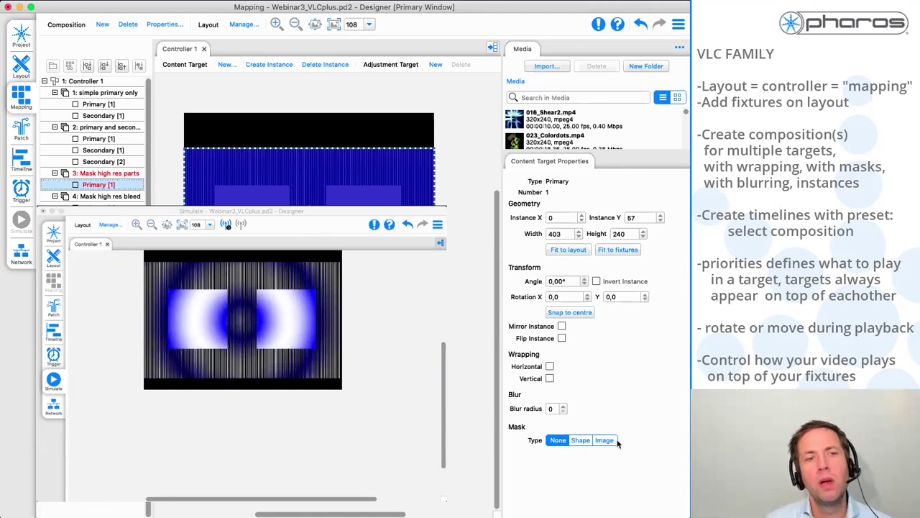
left_click(581, 441)
left_click(557, 469)
left_click(549, 454)
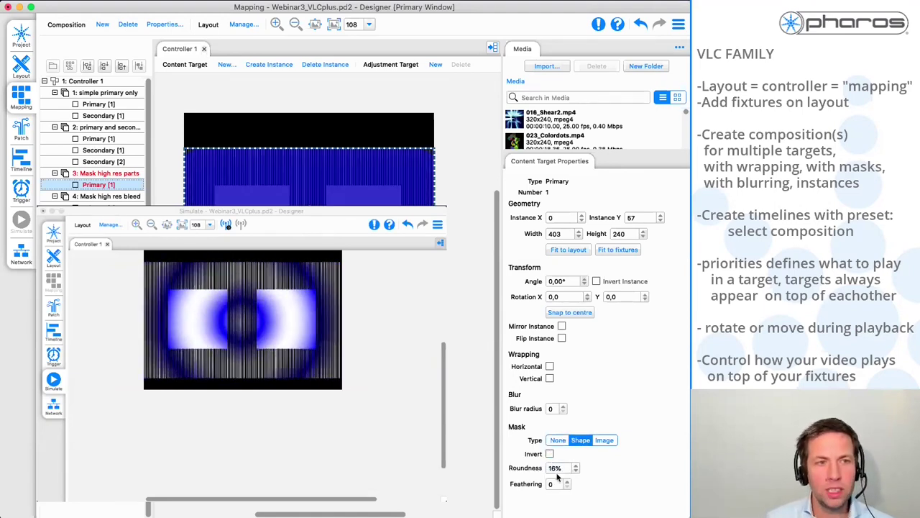
scroll(558, 471, "up", 15)
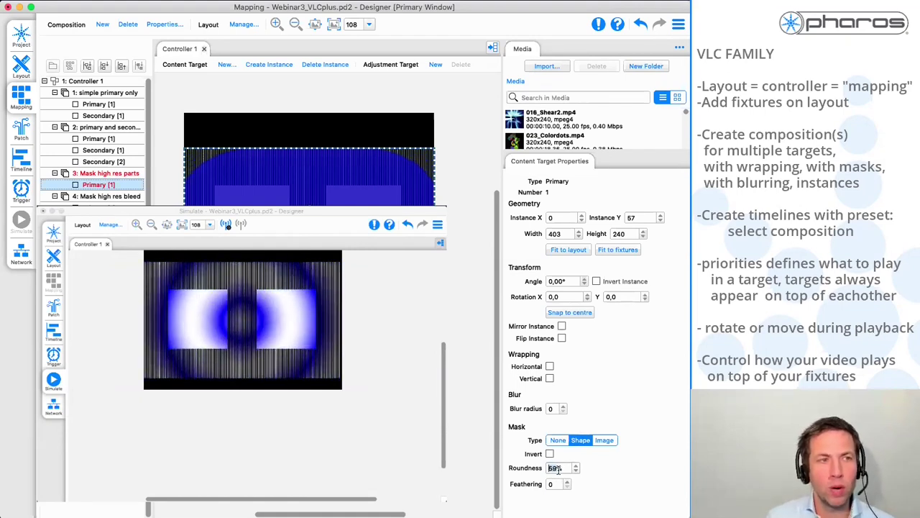
scroll(558, 468, "up", 6)
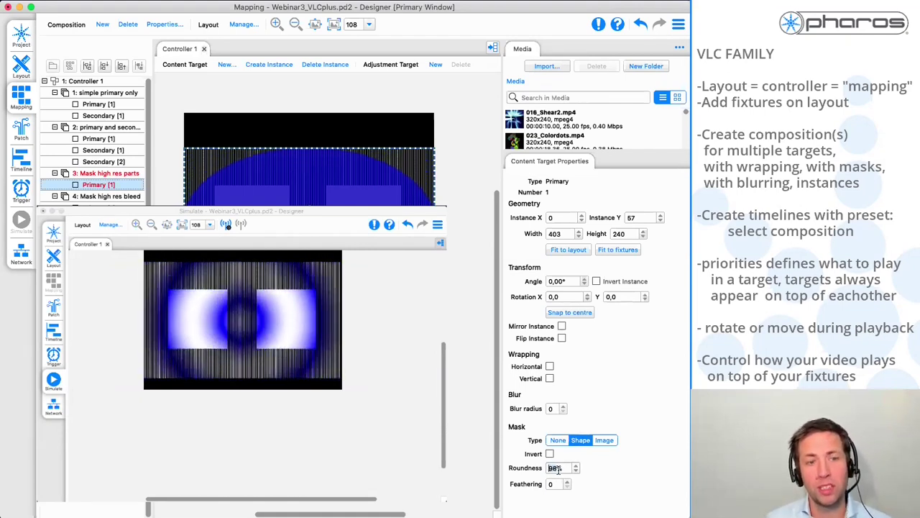
scroll(555, 486, "up", 8)
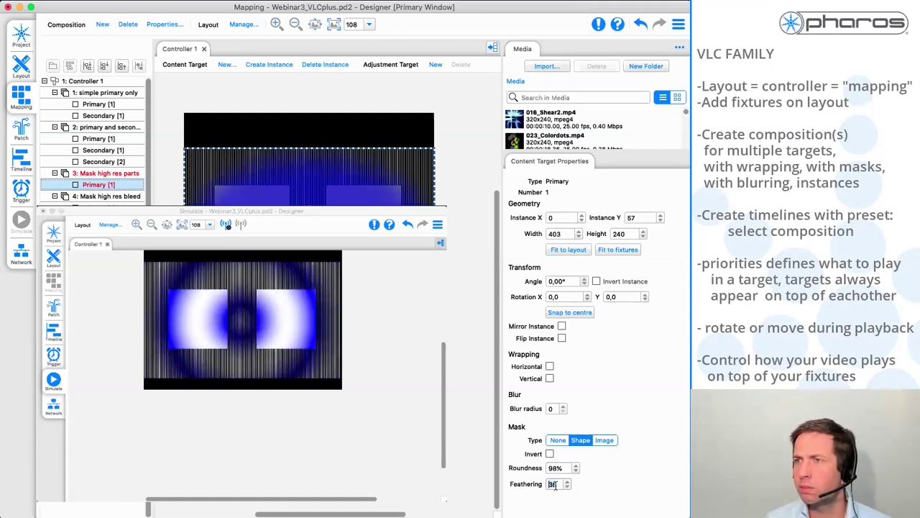
- Change the Mask high res parts composition's Primary target mask to the image Maks_high res.png and invert it
scroll(554, 487, "down", 5)
scroll(554, 484, "down", 2)
scroll(555, 469, "down", 10)
left_click(604, 440)
left_click(613, 468)
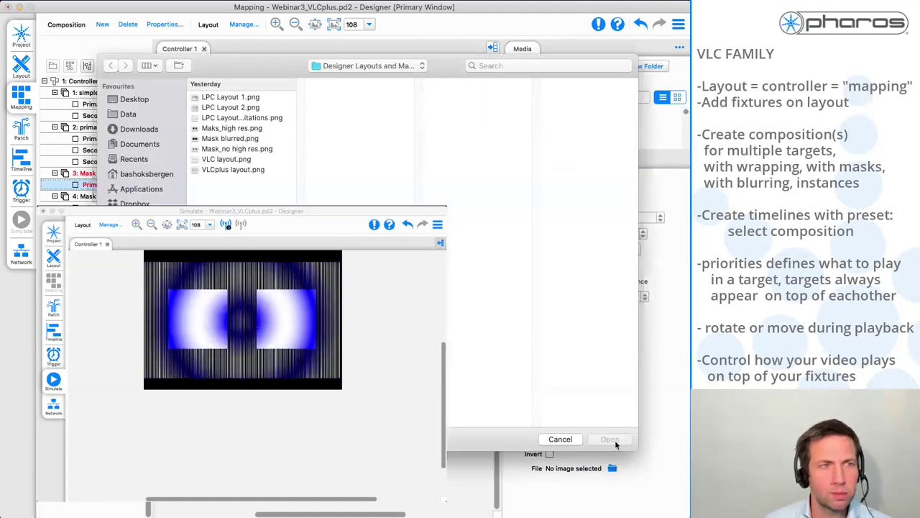
left_click(232, 129)
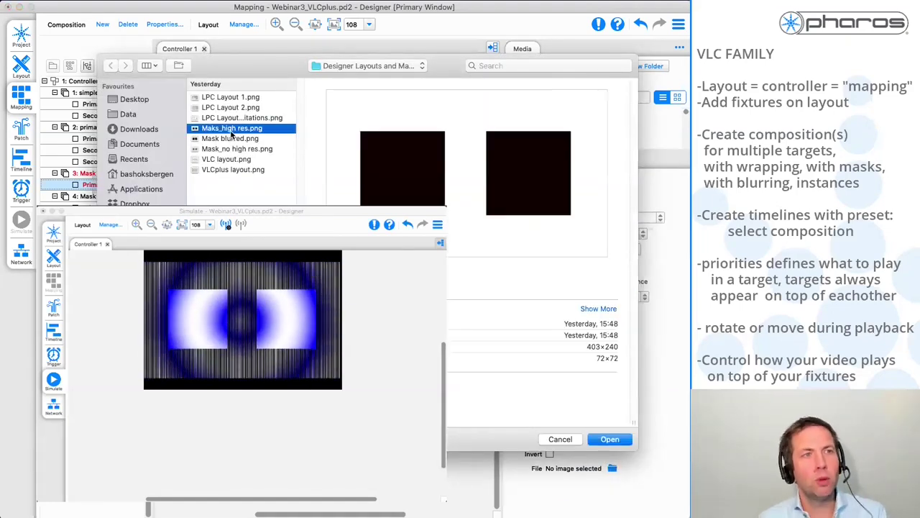
key("space")
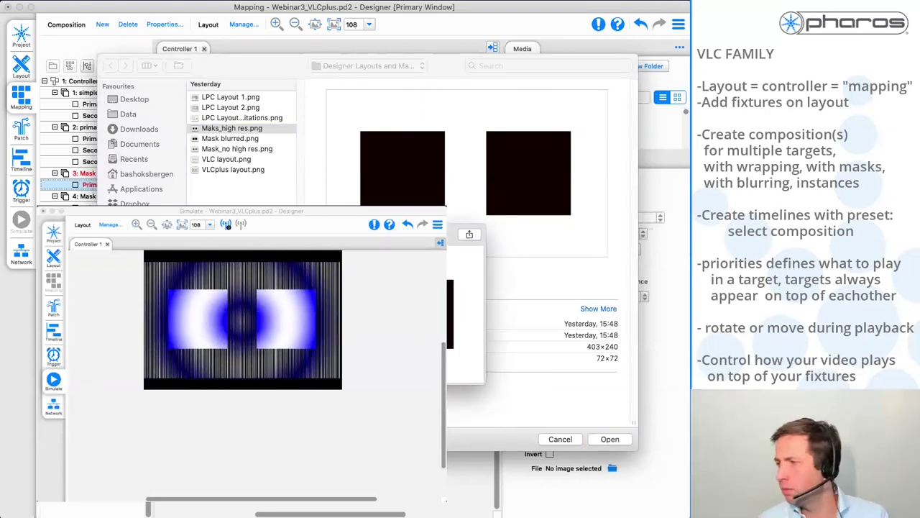
key("space")
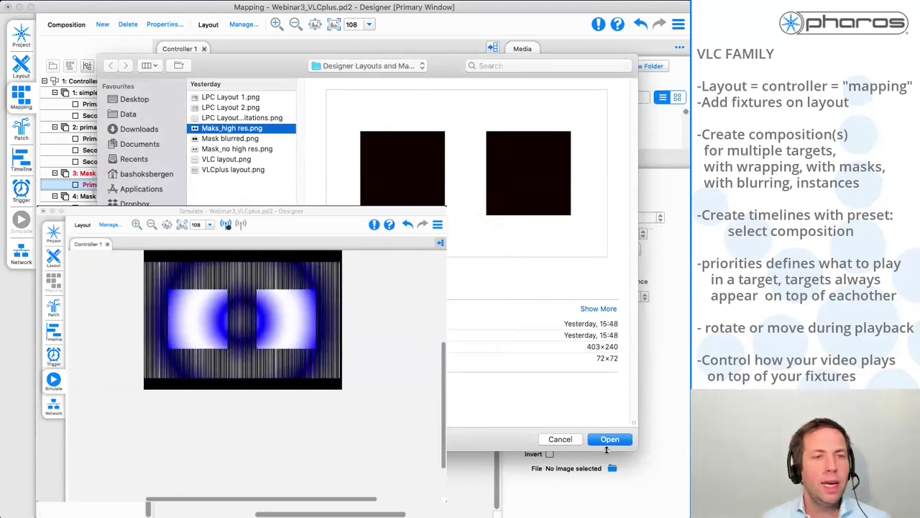
left_click(608, 438)
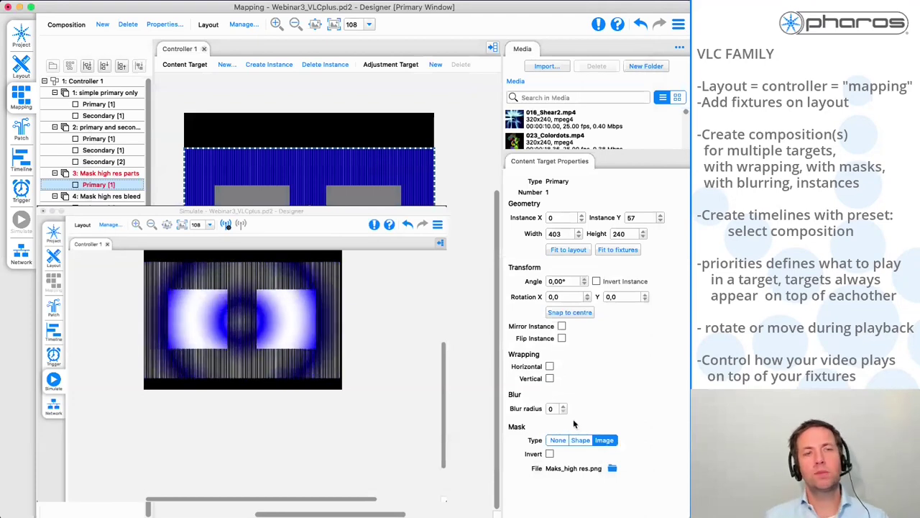
left_click(550, 455)
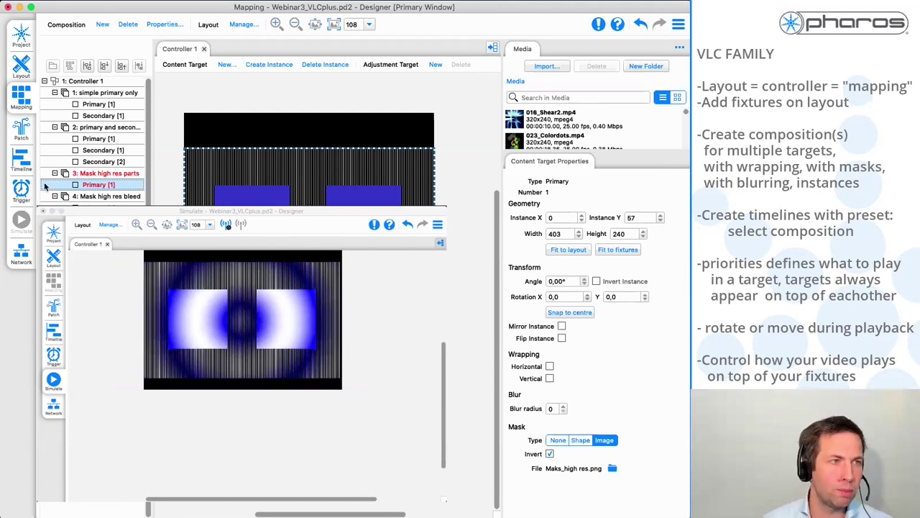
- On the Masks timeline, assign the 2D Wave preset to the Mask high res parts composition and play the simulation
left_click(27, 164)
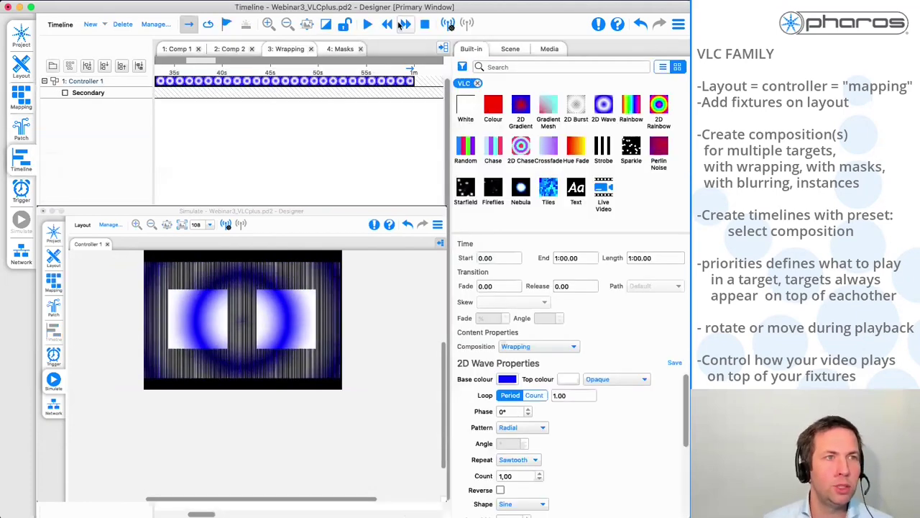
left_click(341, 49)
left_click_drag(214, 83, 372, 100)
key("Delete")
left_click(266, 81)
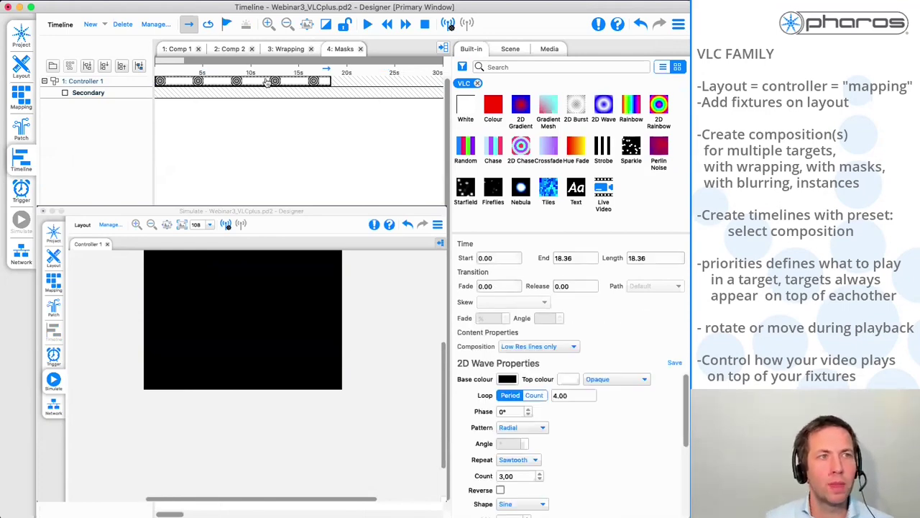
left_click(516, 348)
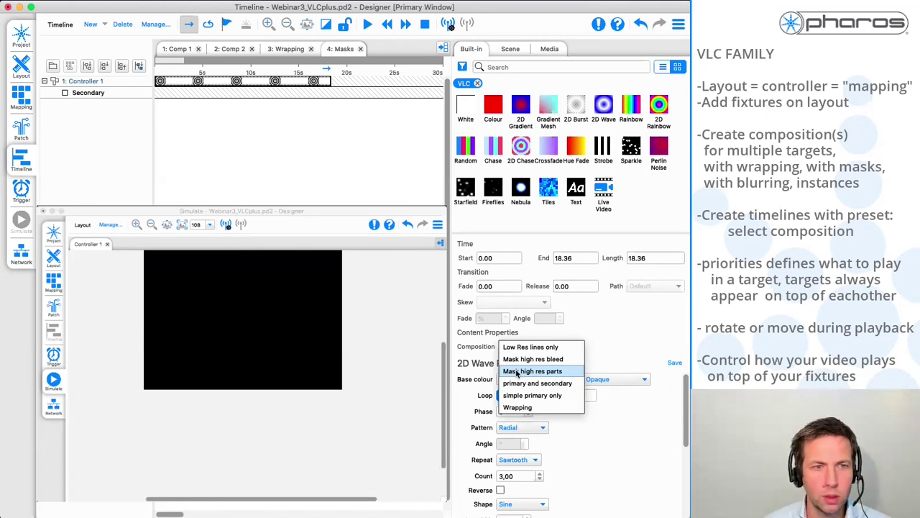
left_click(517, 371)
left_click(367, 24)
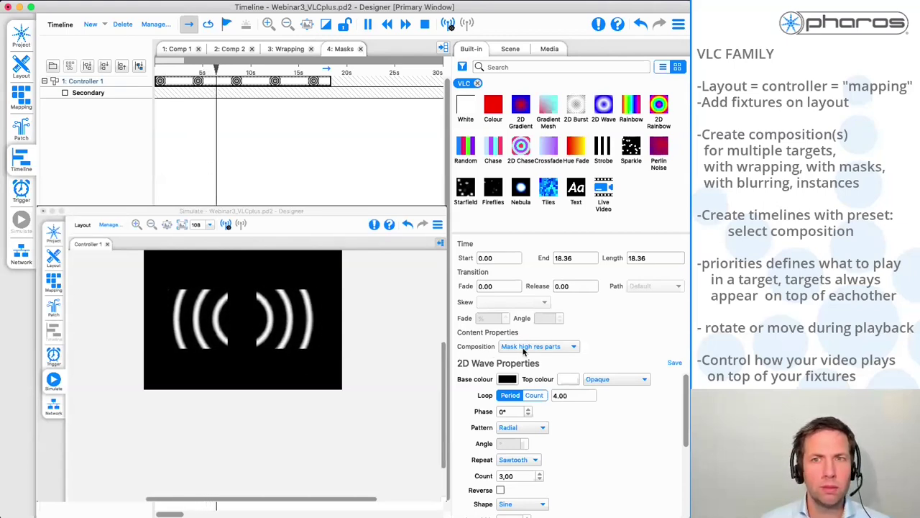
left_click(524, 347)
left_click(532, 346)
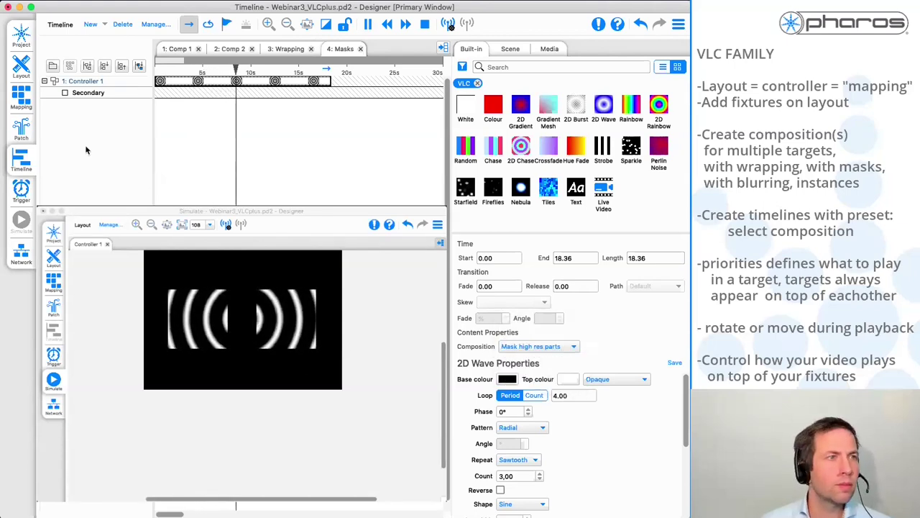
- In Mapping, clear the mask on the Mask high res parts Primary target and reload Maks_high res.png as its image mask
left_click(21, 98)
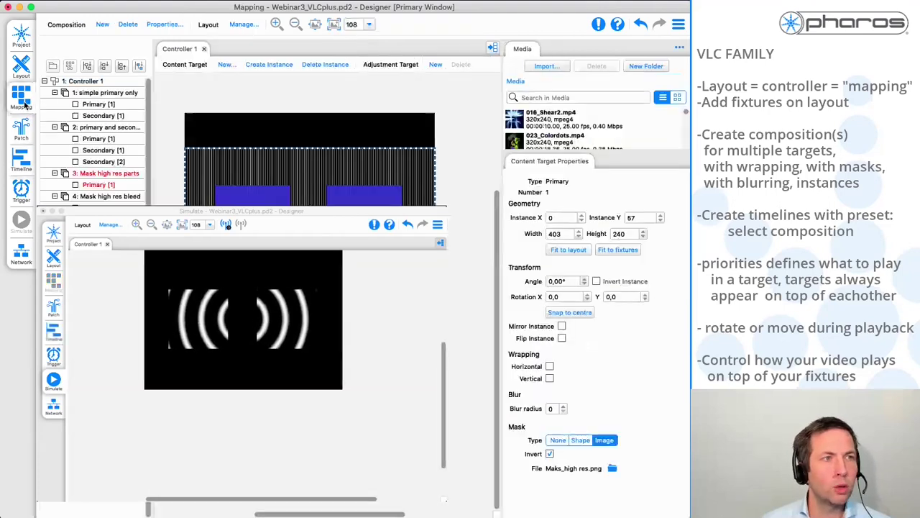
left_click(99, 175)
left_click(277, 192)
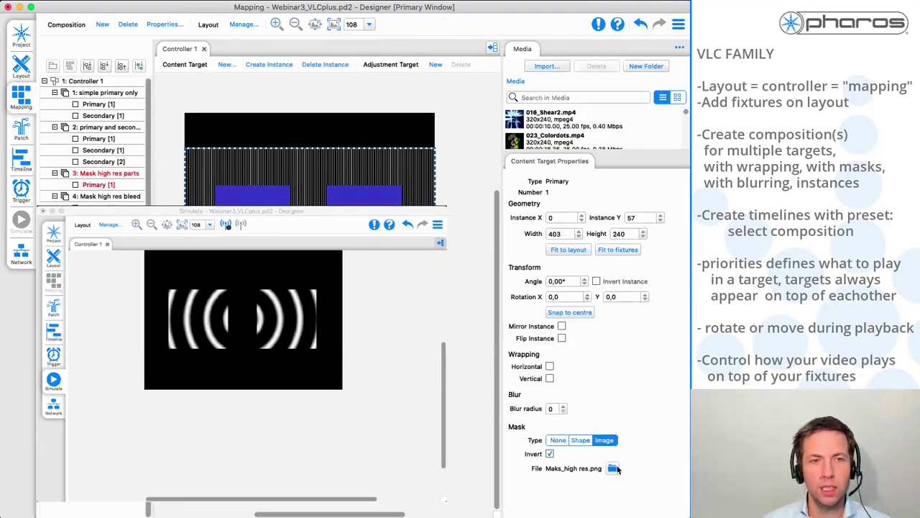
left_click(557, 441)
left_click(604, 440)
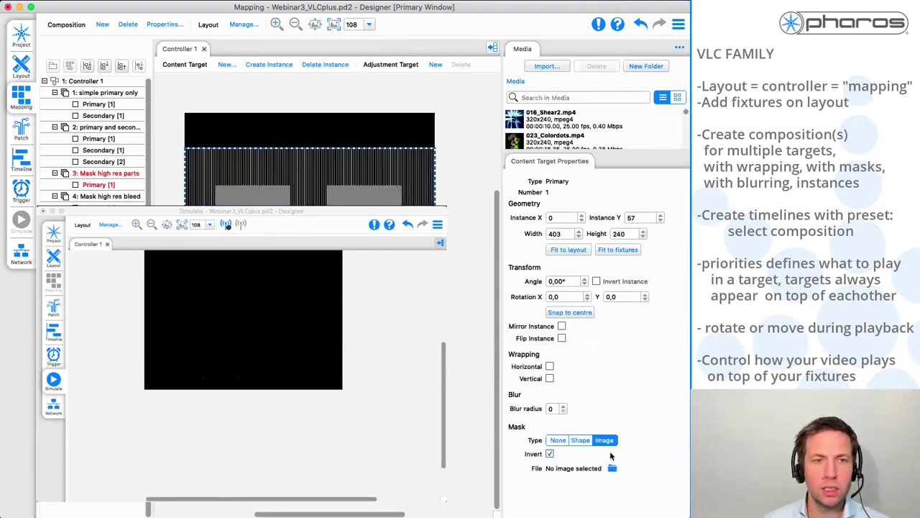
left_click(613, 468)
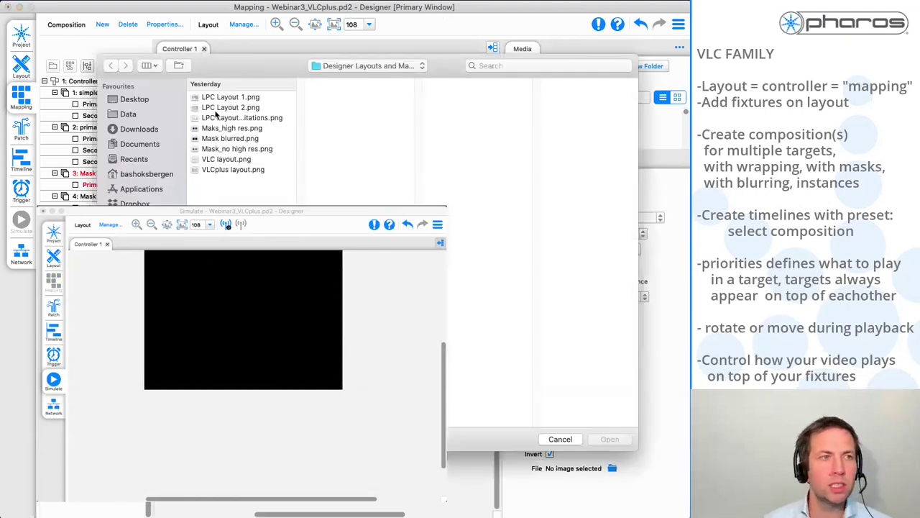
left_click(219, 140)
left_click(223, 129)
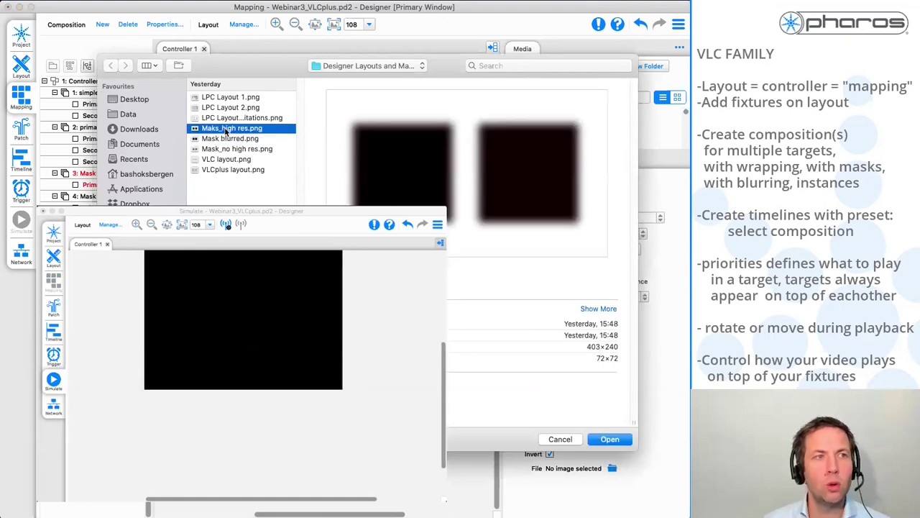
left_click(609, 440)
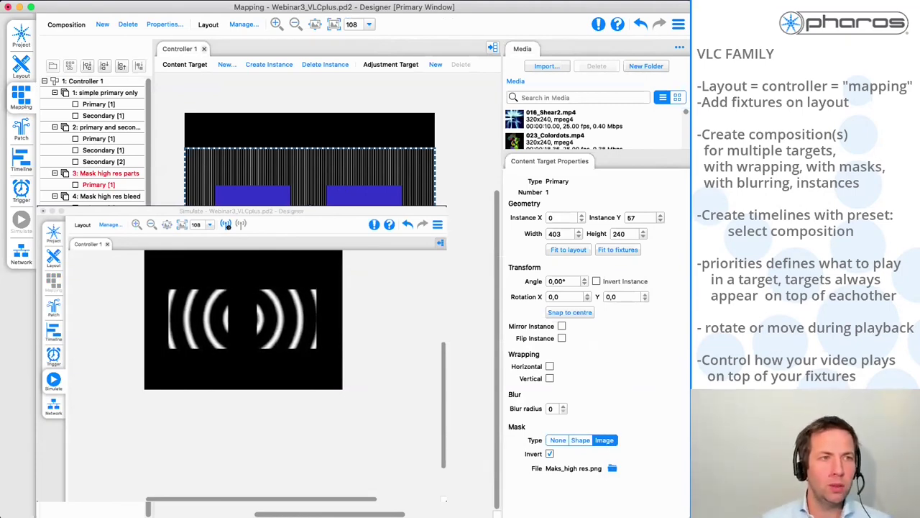
- Try the Mask high res bleed and Mask high res parts compositions on the 2D Wave preset and leave it on Low Res lines only
key("Down")
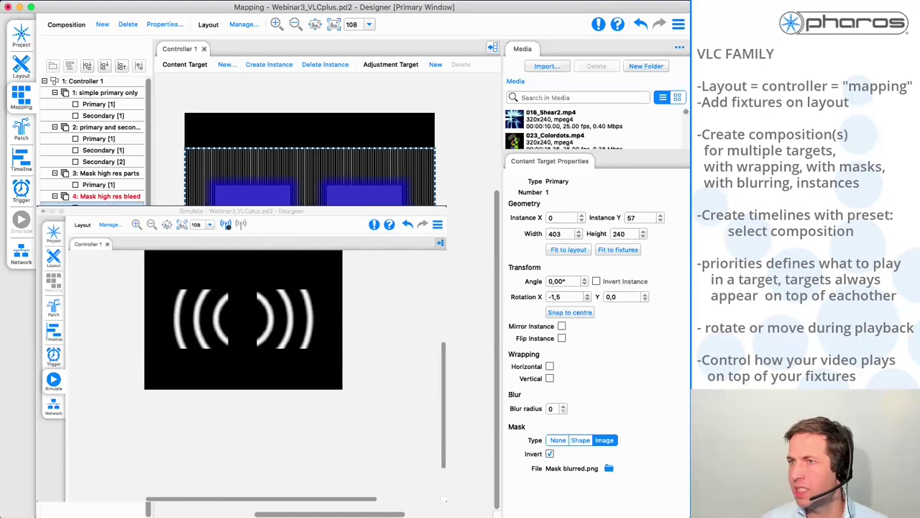
left_click(25, 162)
left_click(556, 346)
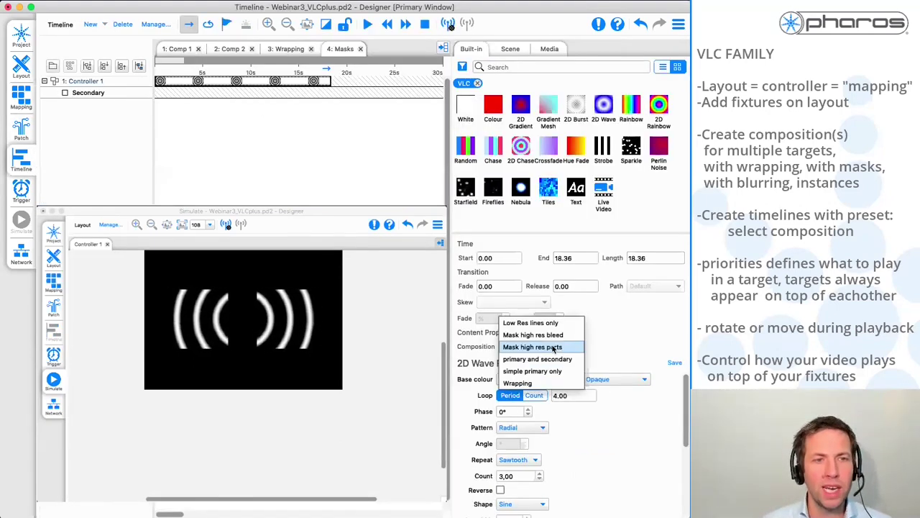
left_click(556, 341)
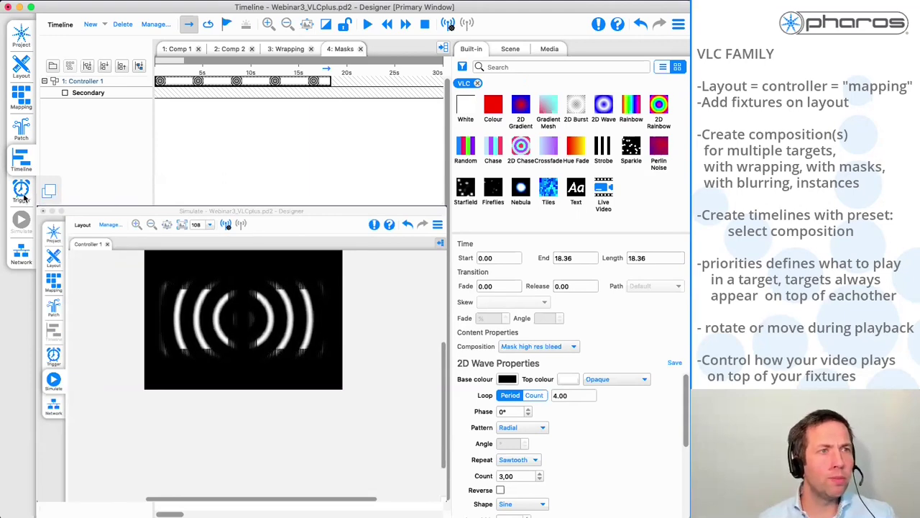
left_click(545, 348)
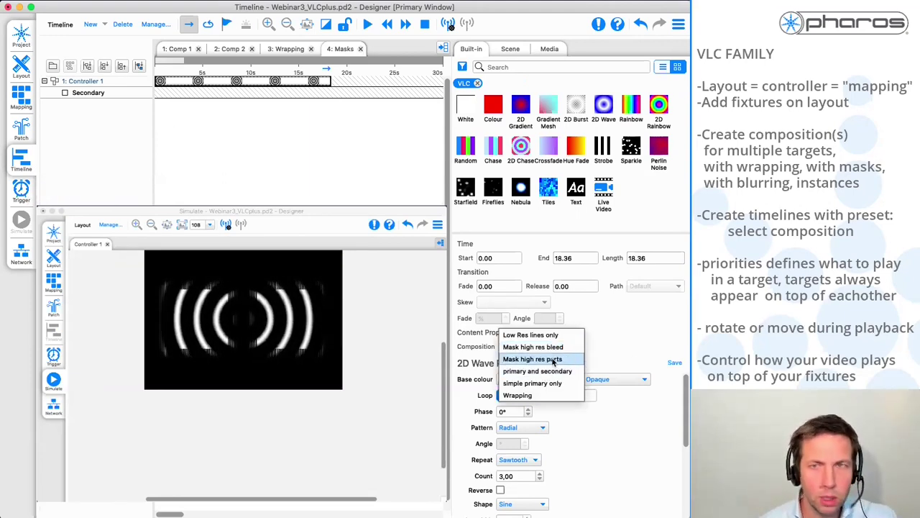
left_click(553, 358)
left_click(538, 349)
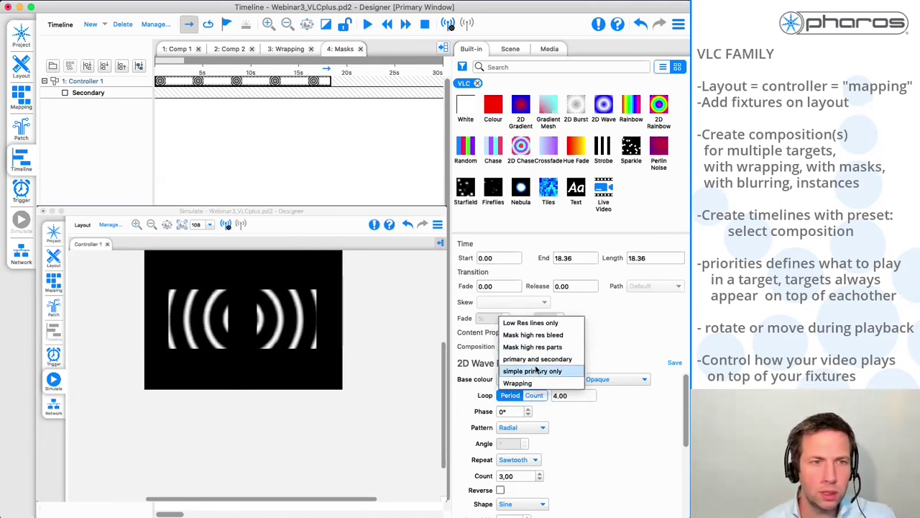
left_click(541, 322)
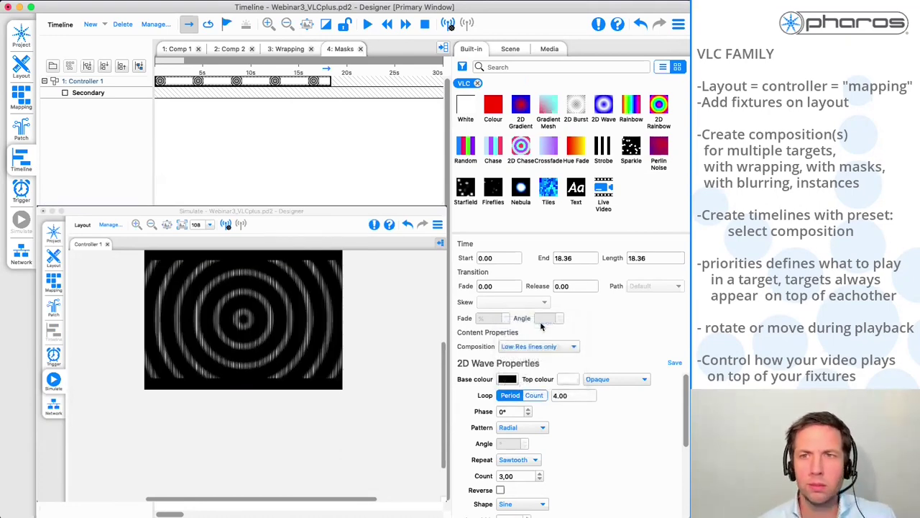
- Check the Low Res lines only composition's mask image in Mapping and return to the Masks timeline
left_click(15, 111)
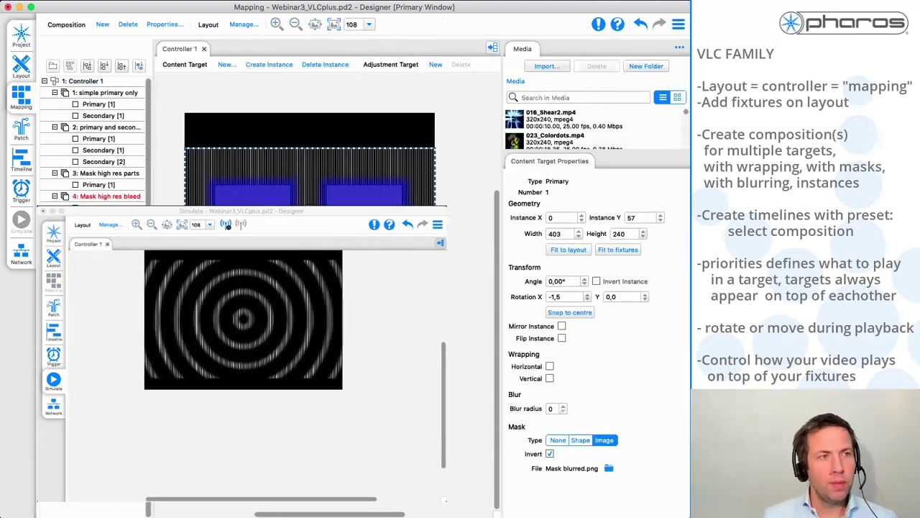
left_click(103, 161)
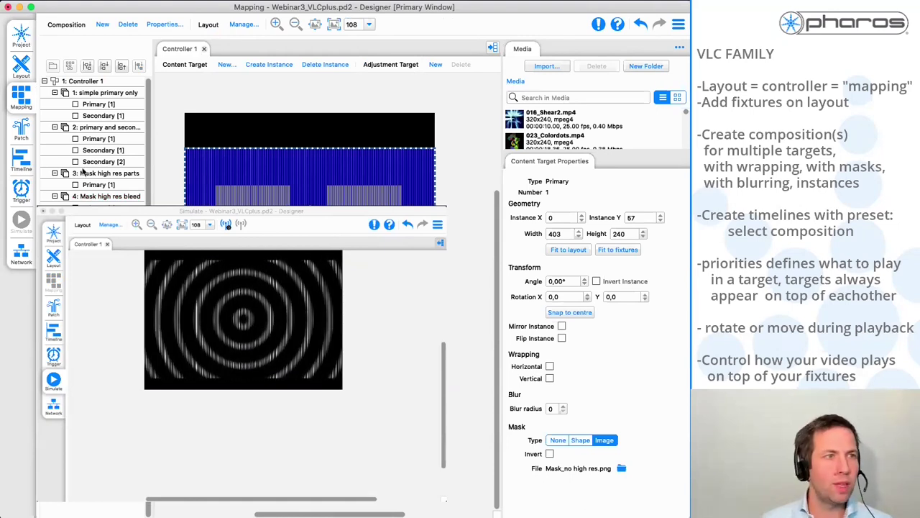
left_click(21, 162)
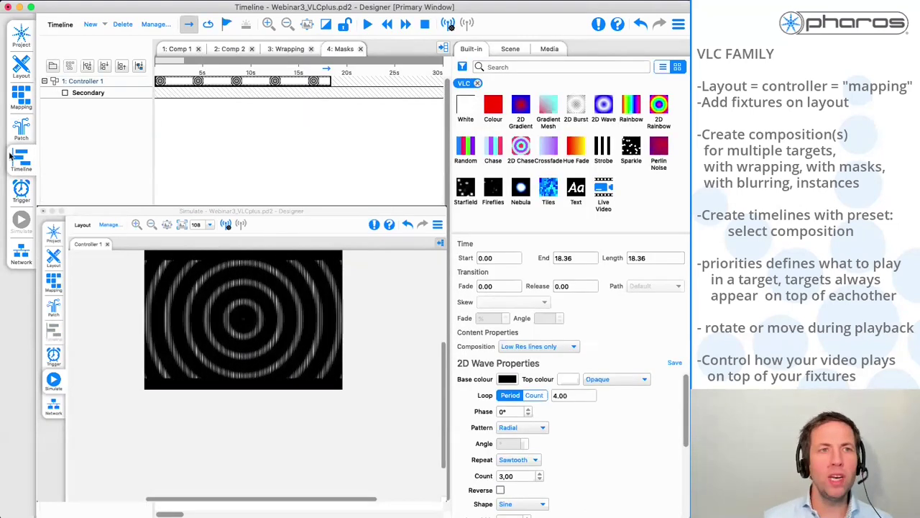
- Place a red Colour preset on the Secondary row from 7.00 to 17.00 using the primary and secondary composition, and play that section
left_click(208, 100)
left_click(237, 100)
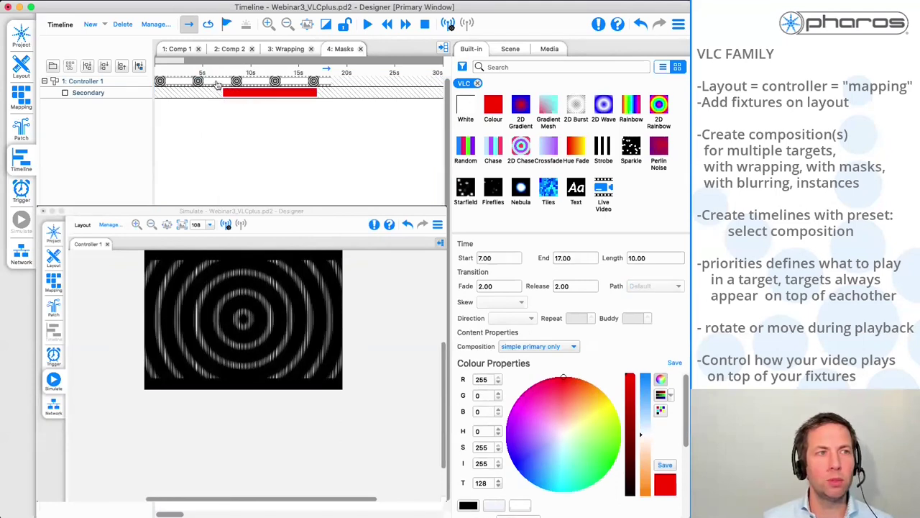
left_click(541, 348)
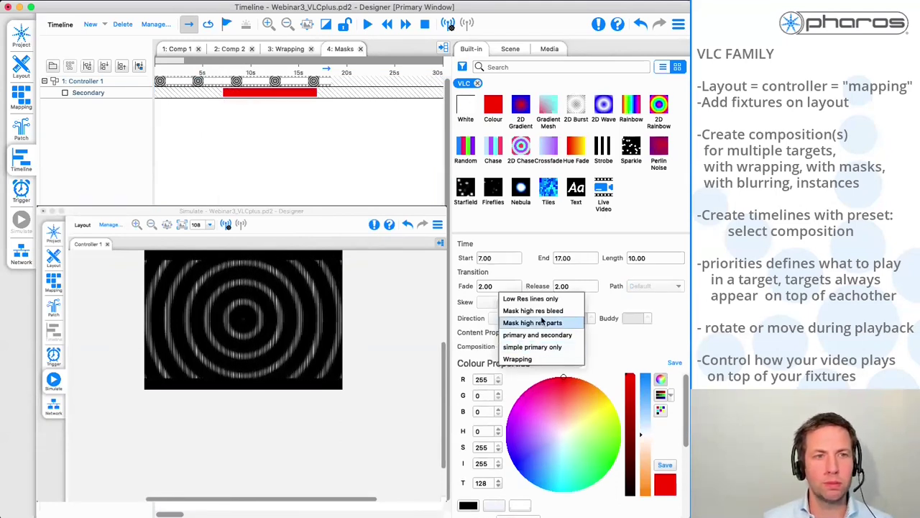
left_click(539, 335)
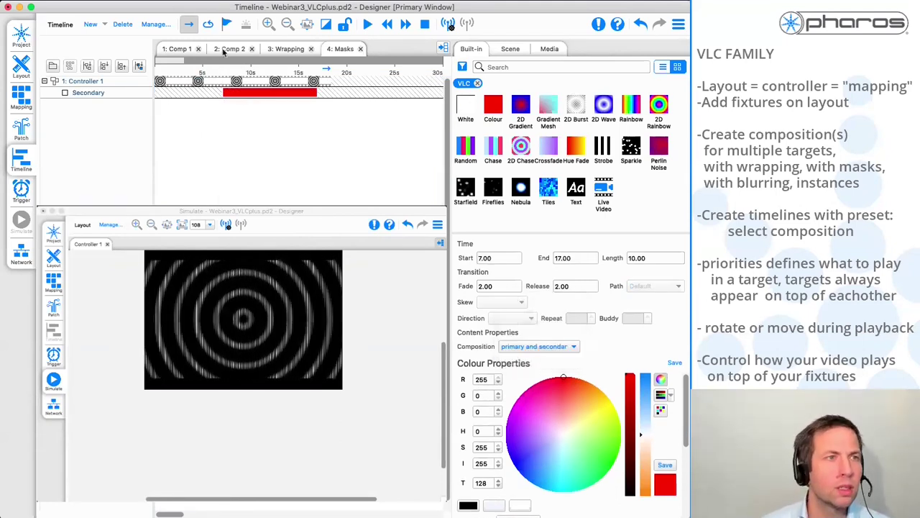
left_click(368, 24)
left_click(221, 68)
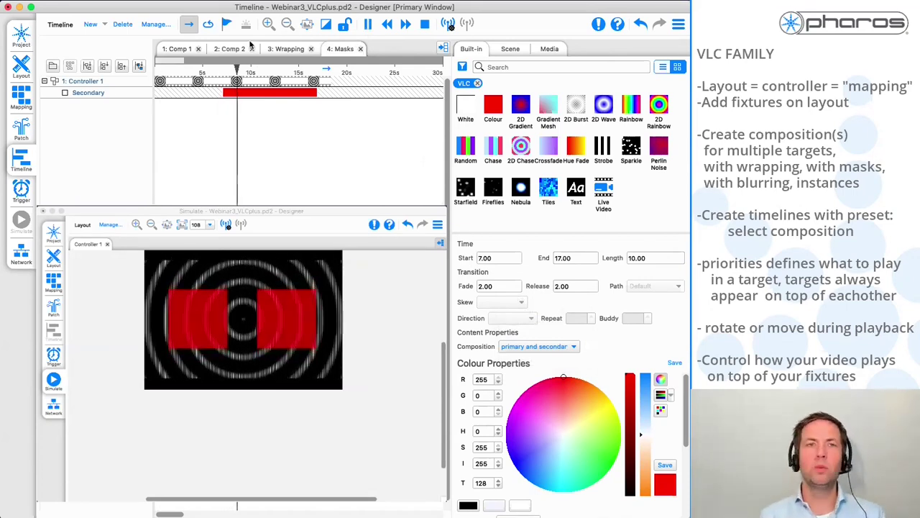
- Replace the red Colour preset on the Secondary row with the bbb_1080p_30fps_01.mp4 media clip
left_click(558, 53)
left_click_drag(548, 122, 293, 95)
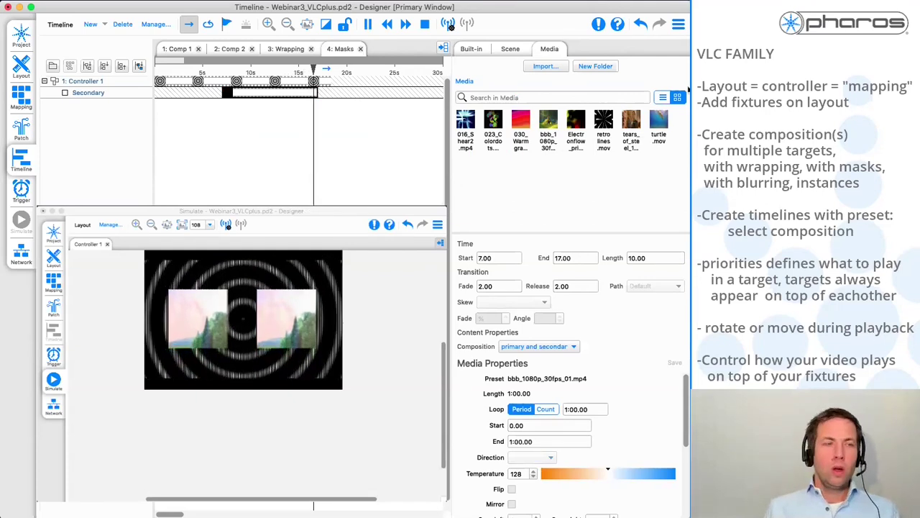
- Rotate the Low Res lines only composition's Primary target on the layout in Mapping
left_click(24, 122)
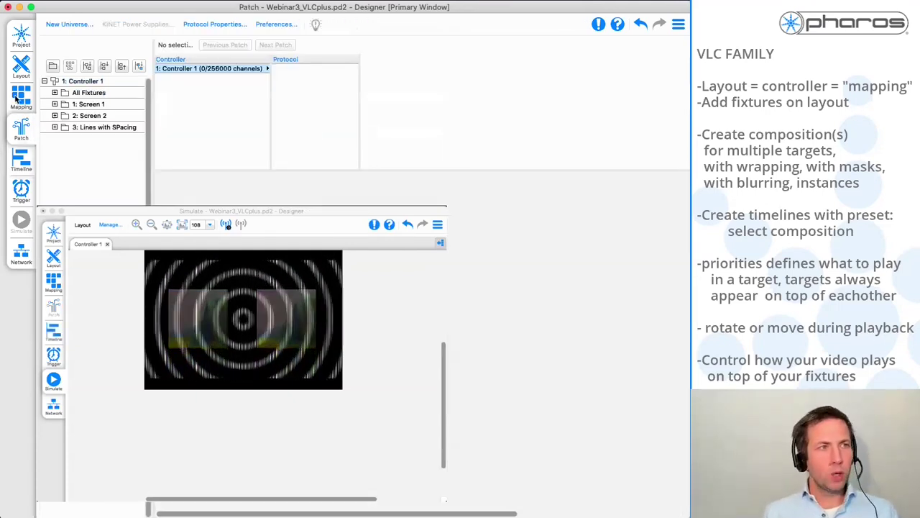
left_click(17, 100)
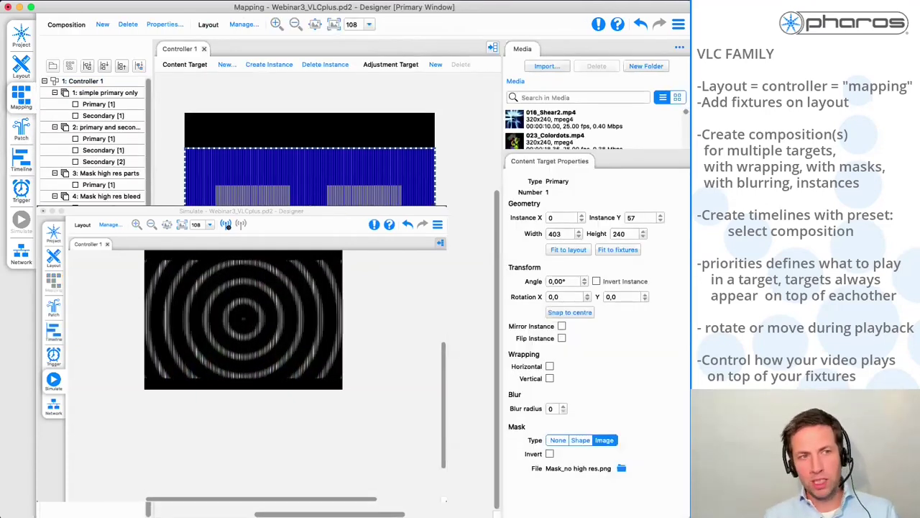
left_click_drag(311, 195, 325, 204)
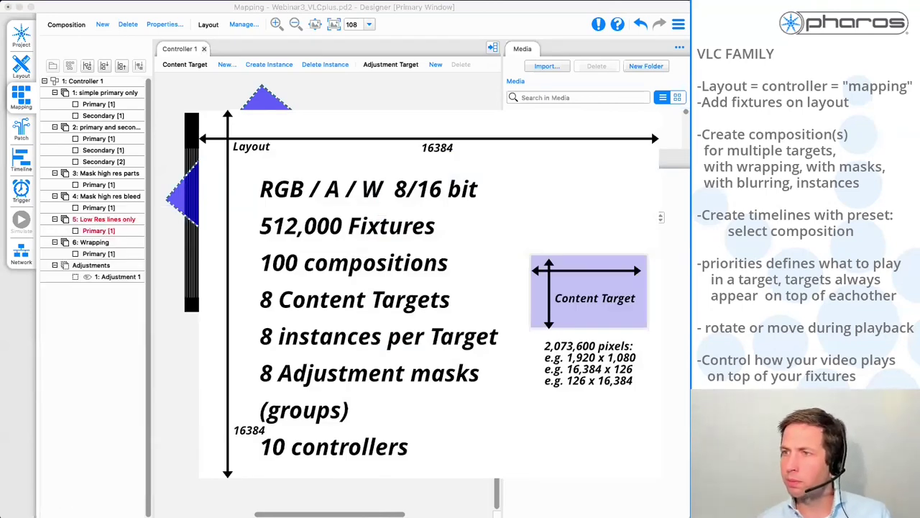
left_click(296, 24)
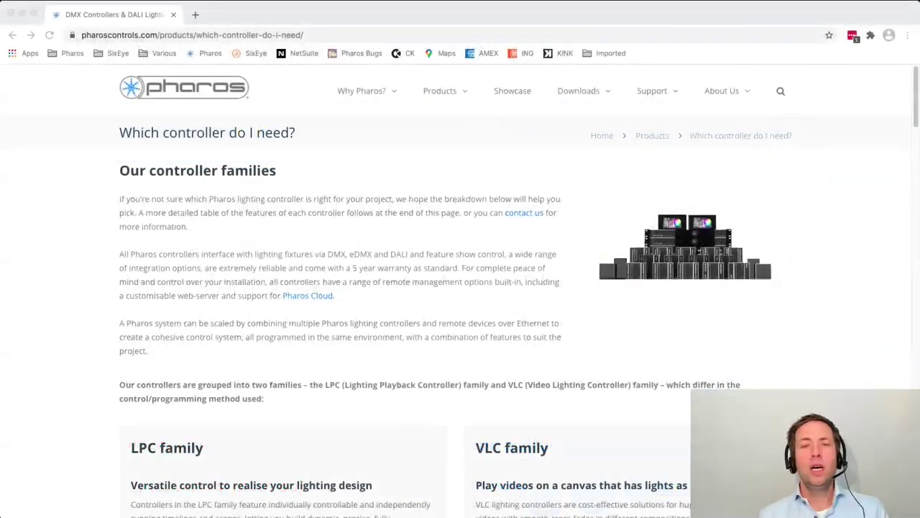
- Examine the LPC and VLC family descriptions and locate the controller selection guide among the site's controller product pages
scroll(458, 255, "down", 1)
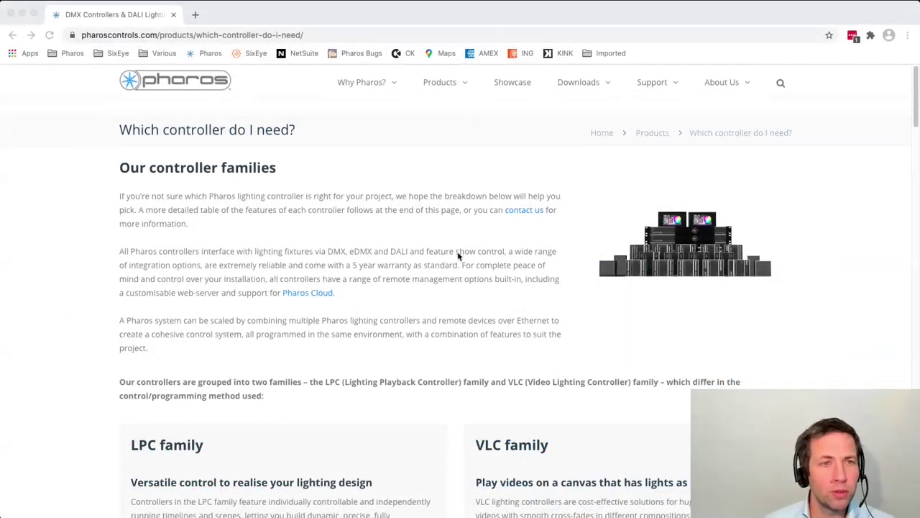
scroll(458, 255, "down", 2)
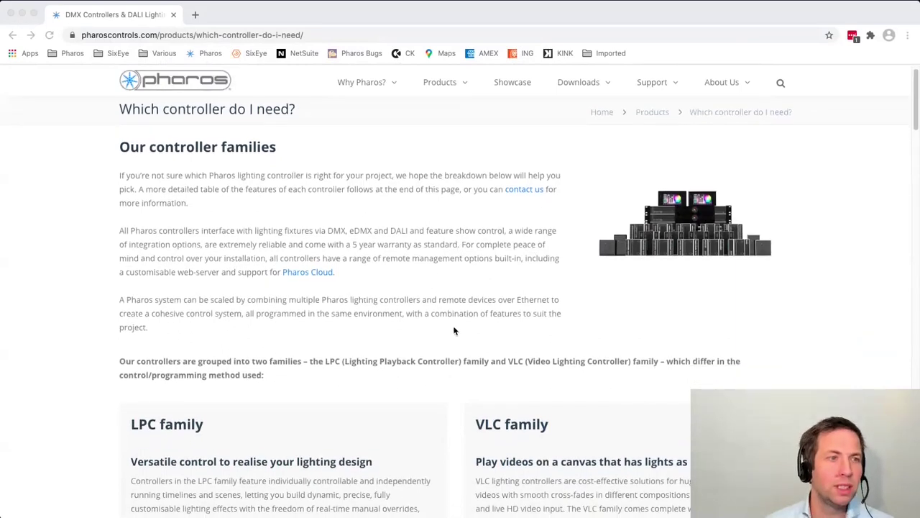
scroll(456, 328, "down", 4)
scroll(509, 335, "down", 4)
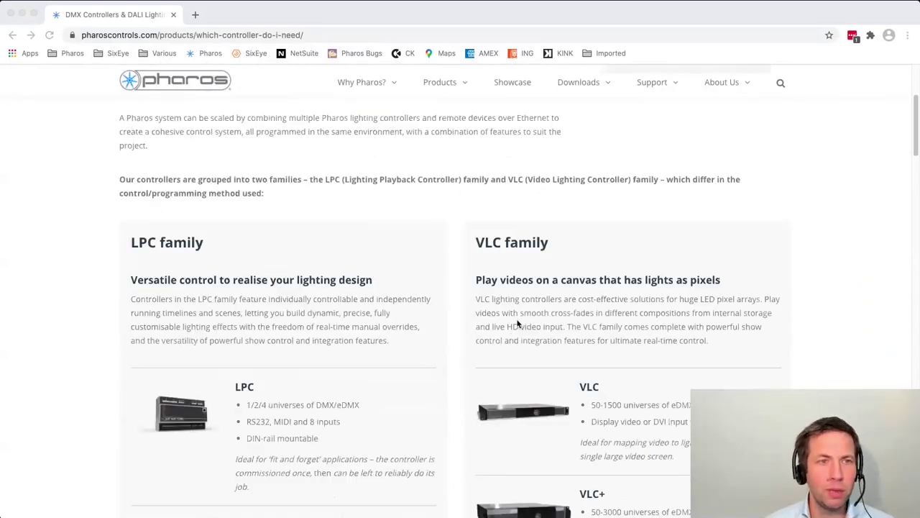
scroll(516, 327, "down", 2)
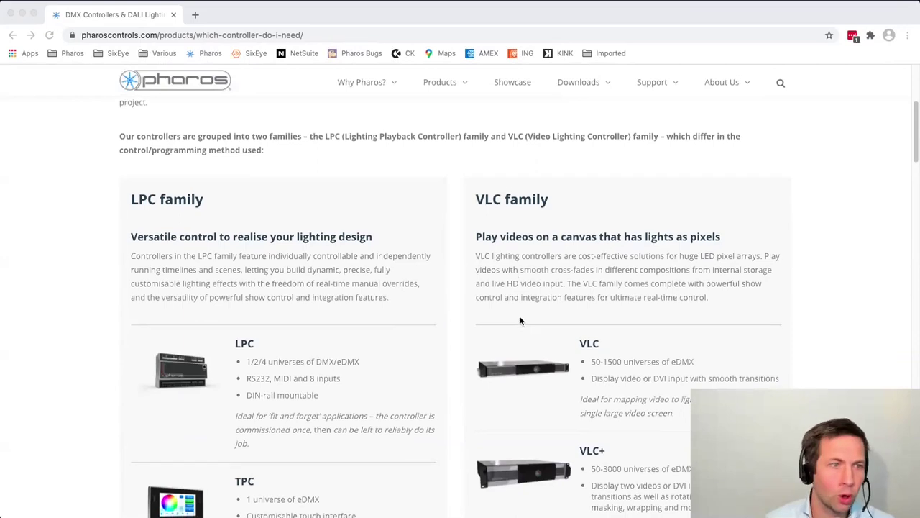
scroll(520, 321, "down", 3)
scroll(520, 320, "up", 8)
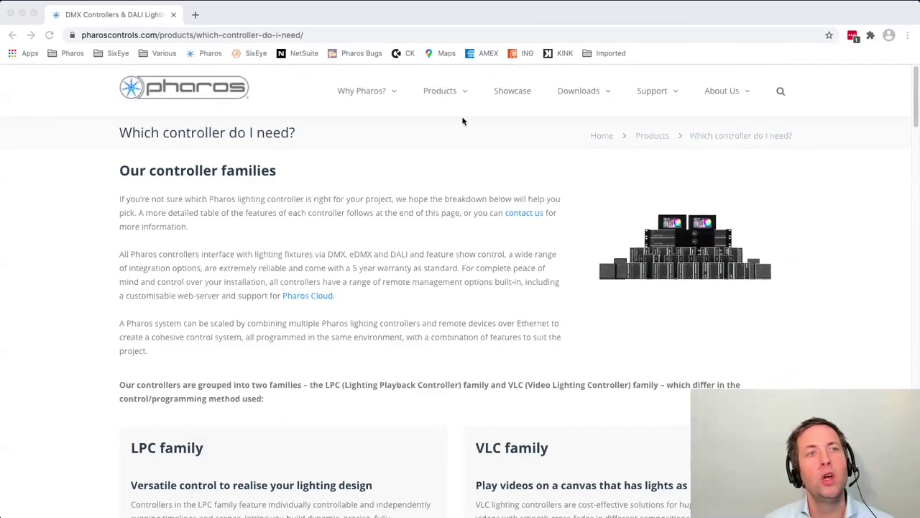
left_click(460, 94)
mouse_move(452, 127)
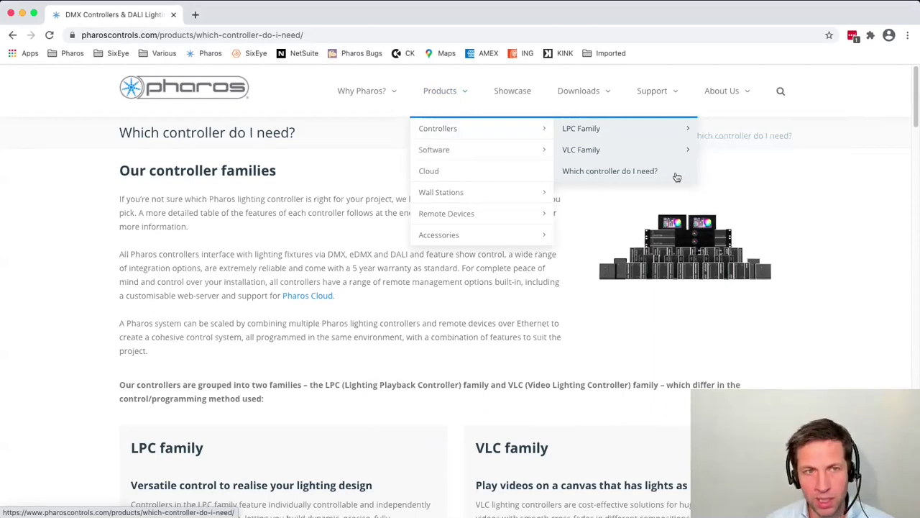
- Limit the detailed controller comparison to the VLC and LPC X
scroll(677, 177, "down", 10)
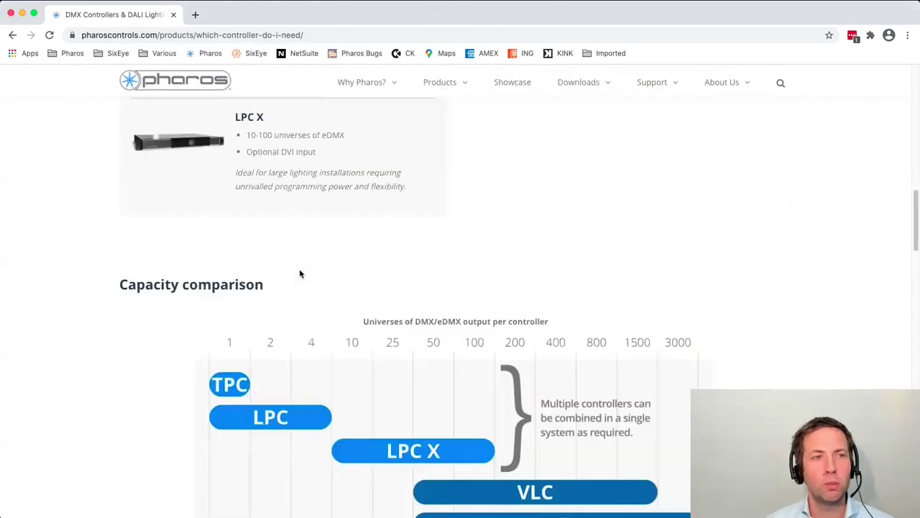
scroll(301, 273, "down", 5)
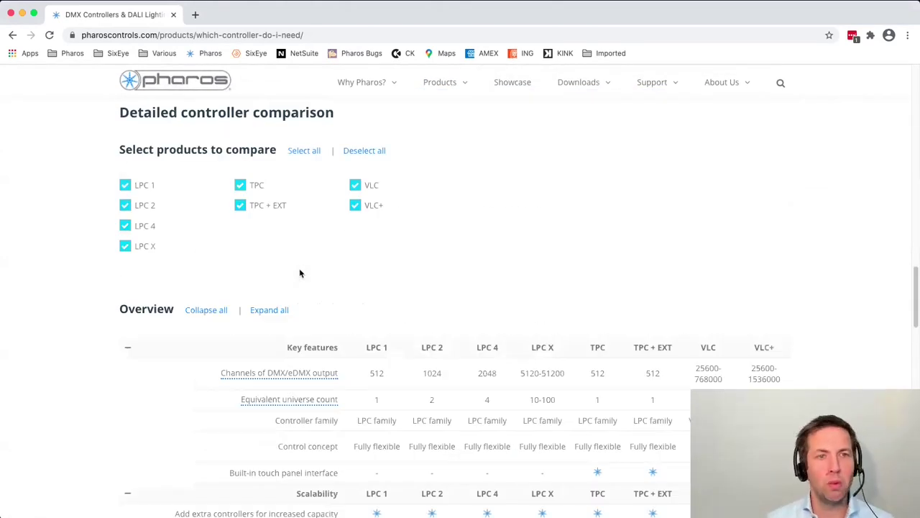
left_click(356, 152)
left_click(356, 185)
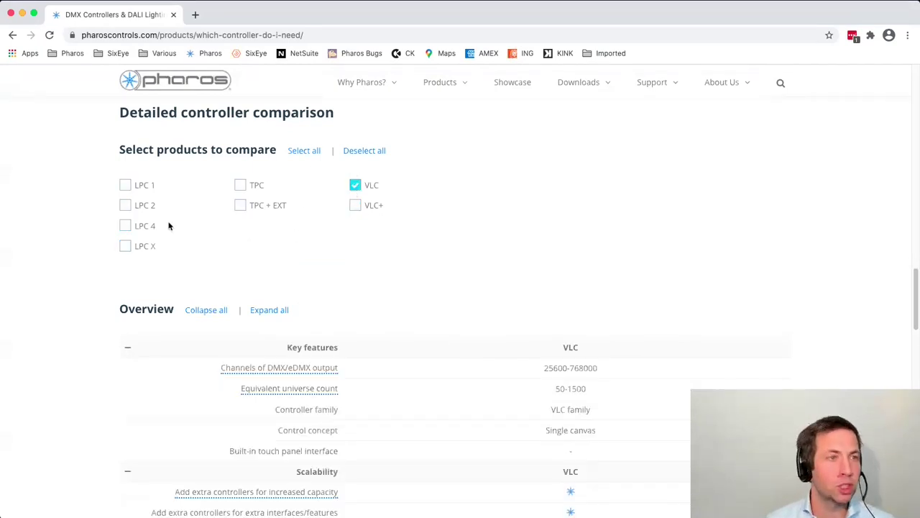
left_click(128, 249)
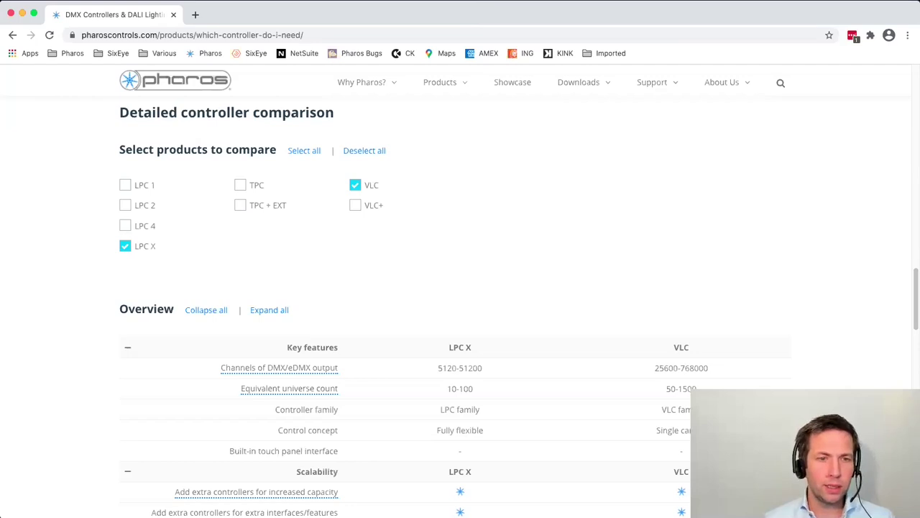
- Switch to Designer and open the Webinar5_ LPC andVLC family project, discarding the changes to the current project
key("super+Tab")
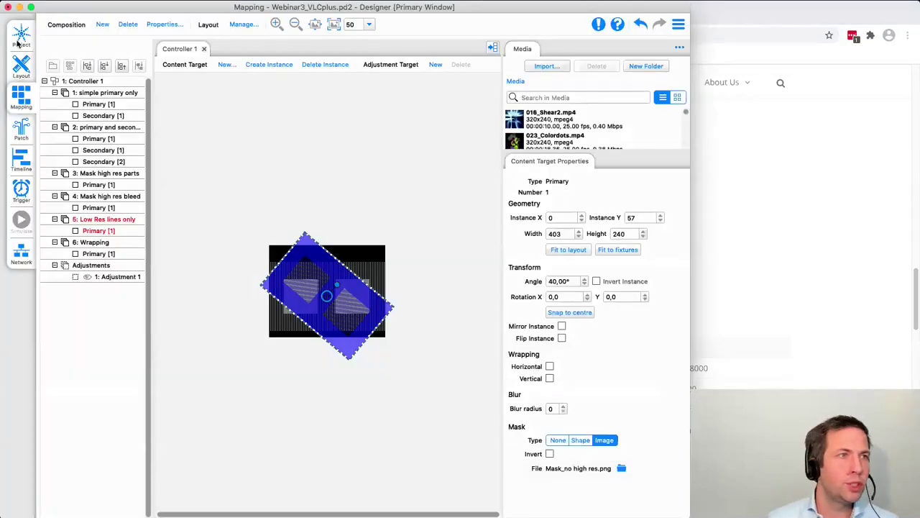
left_click(20, 42)
left_click(91, 185)
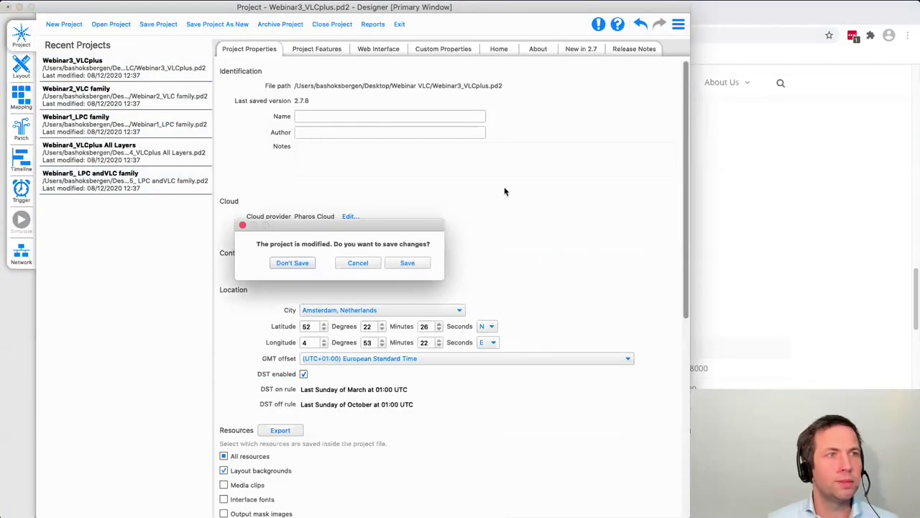
left_click(293, 263)
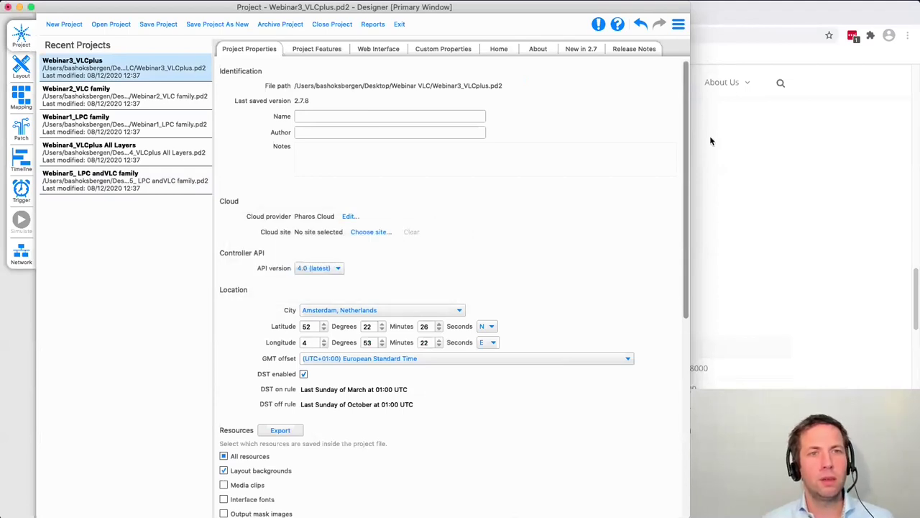
left_click_drag(608, 11, 690, 350)
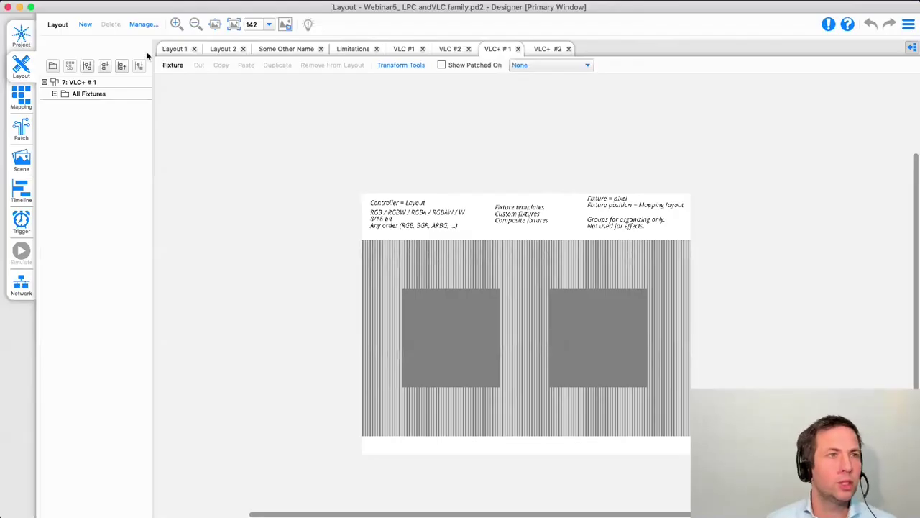
- Compare the fixture arrangements on Layout 1, Layout 2 and the VLC #1 layout
left_click(170, 50)
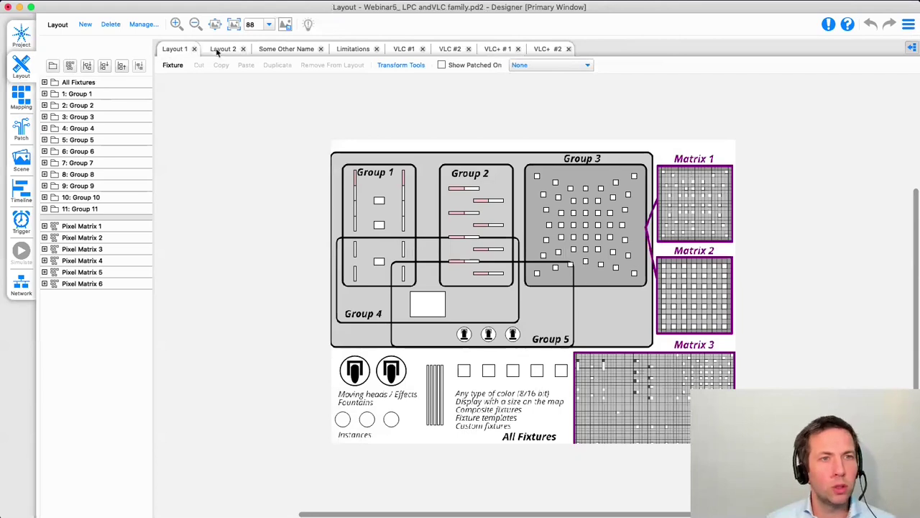
left_click(228, 50)
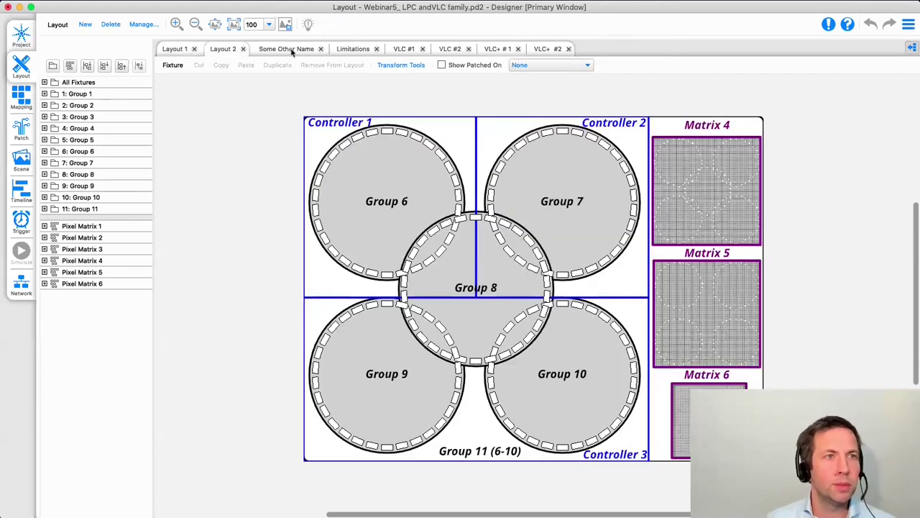
left_click(186, 49)
left_click(407, 51)
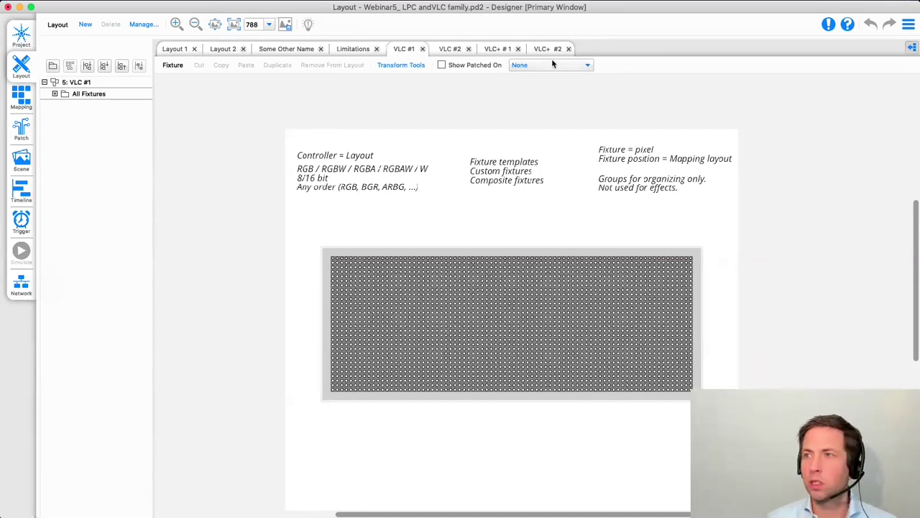
- Check the project's controller list in Network and return to Layout to view the VLC+ # 1 layout
key("super+9")
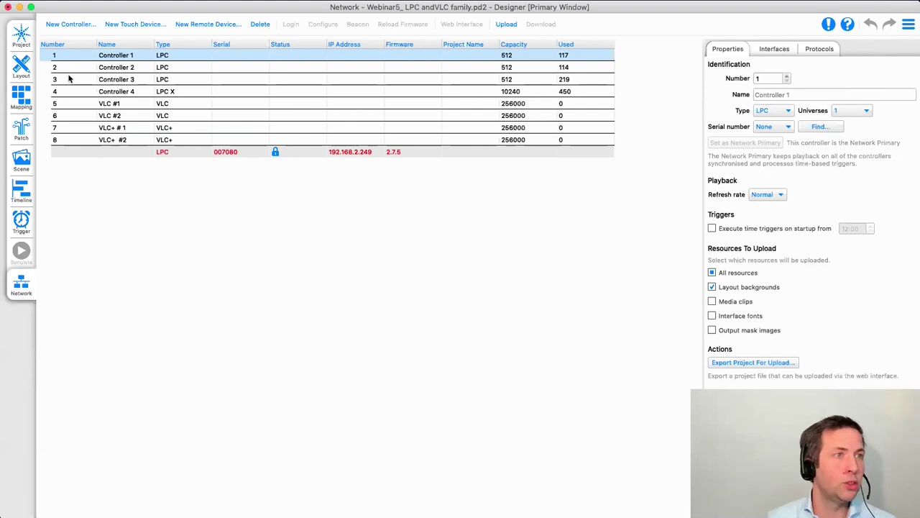
left_click(15, 74)
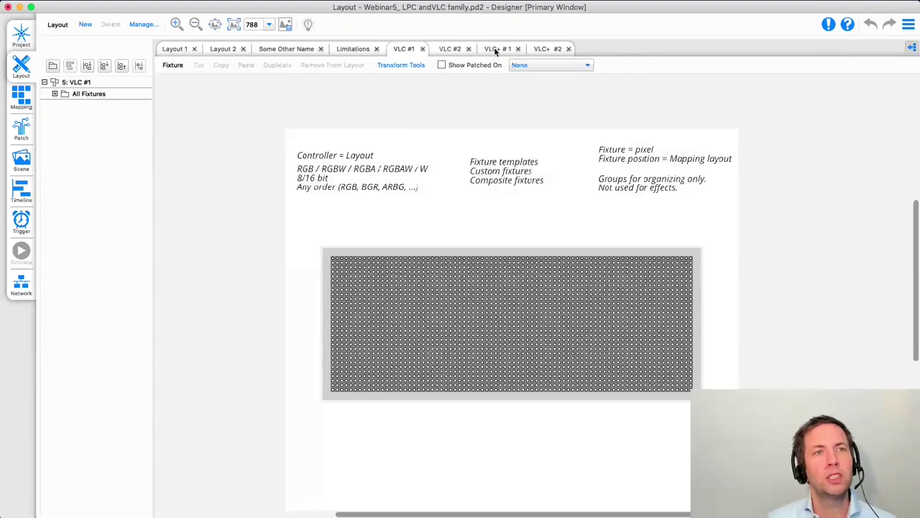
left_click(493, 48)
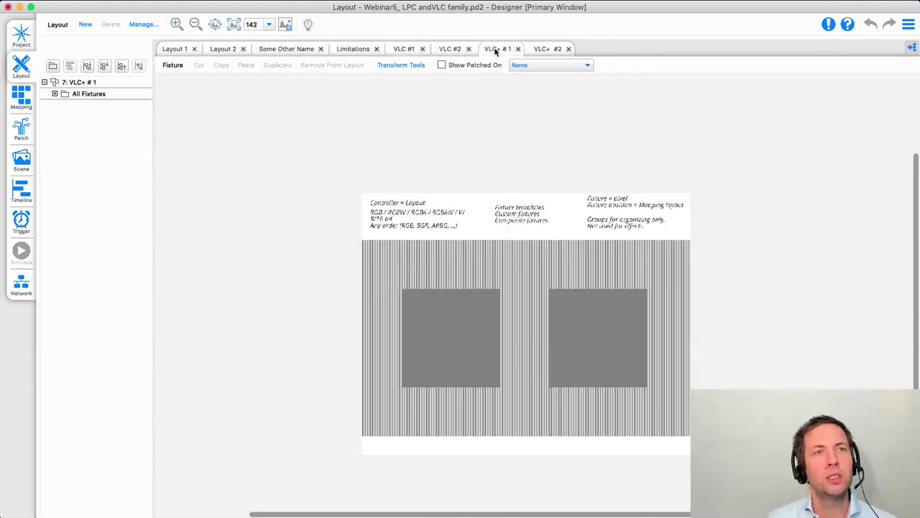
- Examine the project's pixel matrices in Mapping, and view the compositions for VLC #1 and VLC #2
left_click(21, 101)
left_click(81, 45)
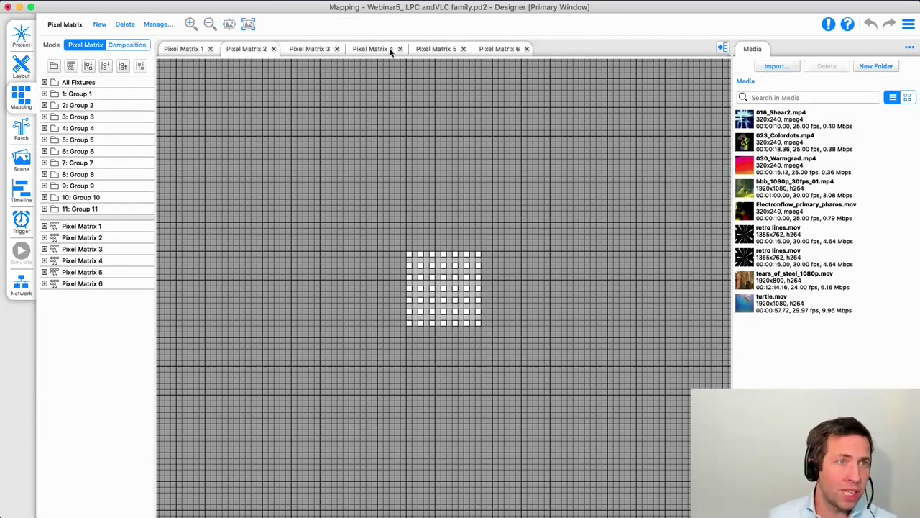
left_click(128, 46)
left_click(402, 49)
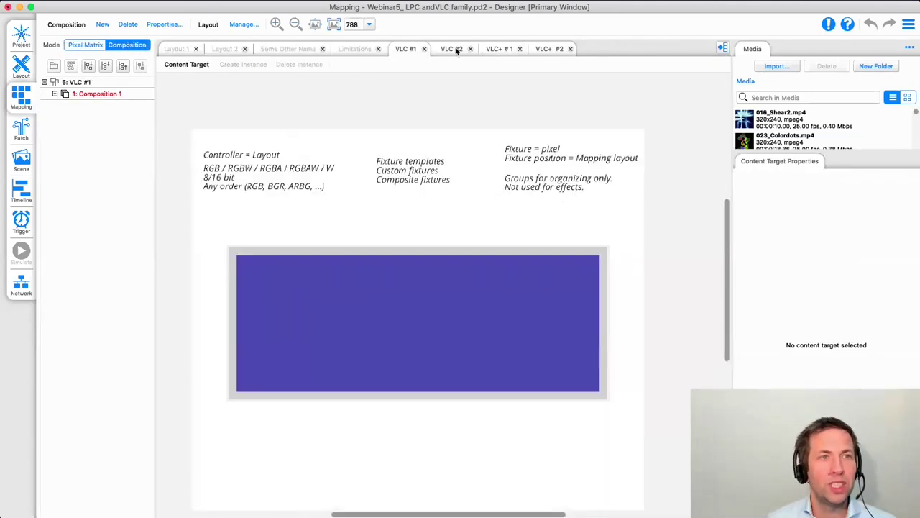
left_click(453, 49)
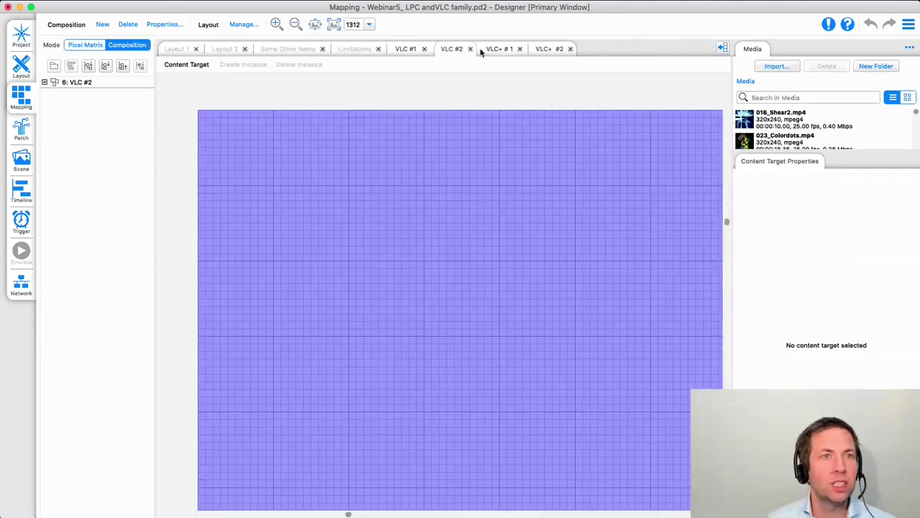
- Open Timeline 1 to view the programming for groups, pixel matrices and VLC controllers together
left_click(18, 197)
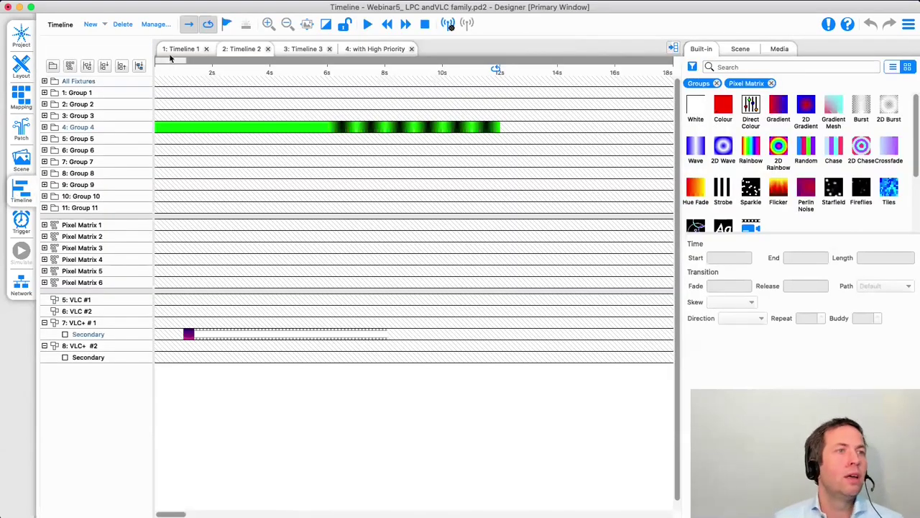
left_click(180, 49)
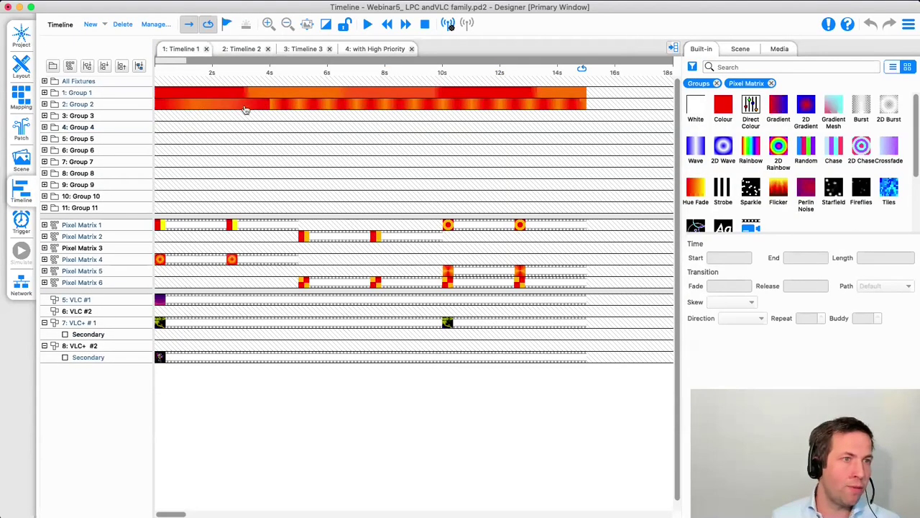